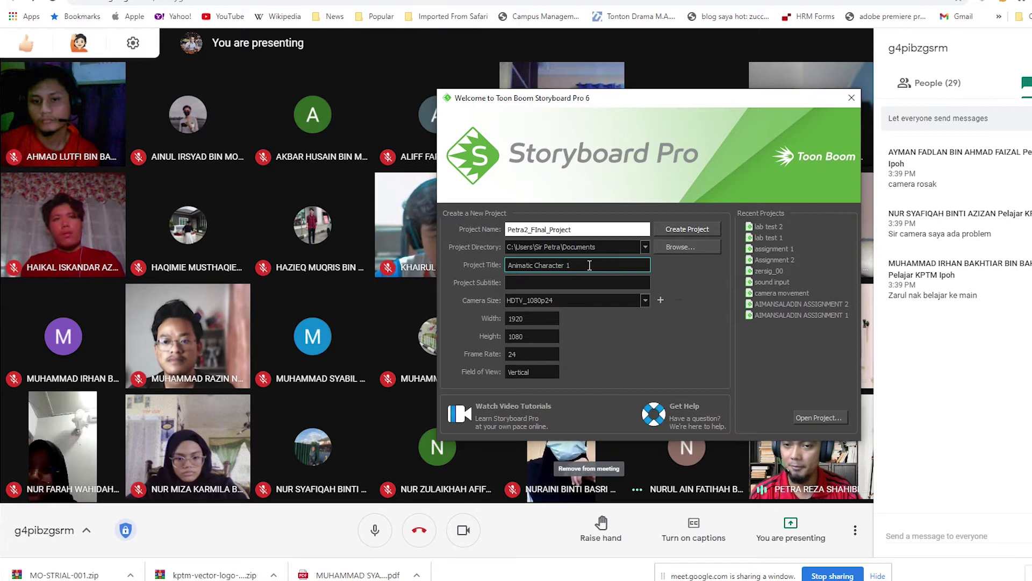
- Replace the existing project title with a copy of the full project name
left_click_drag(589, 266, 503, 269)
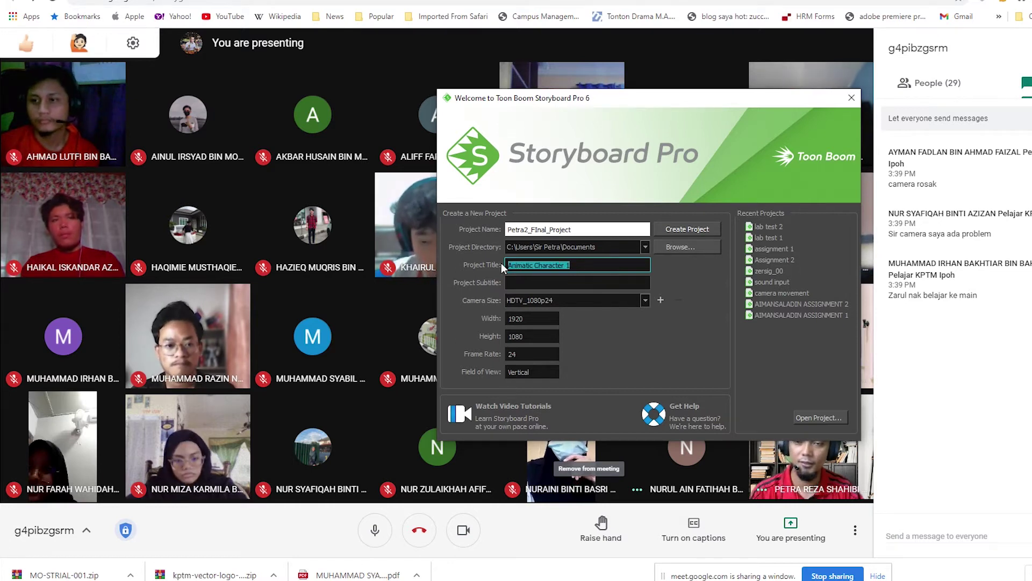
key("BackSpace")
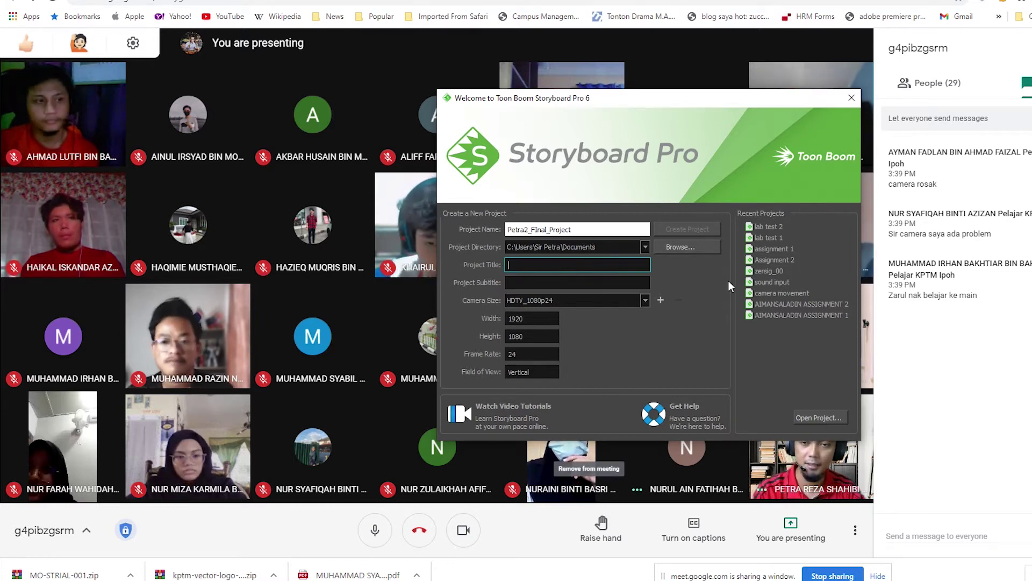
double_click(583, 225)
left_click(580, 230)
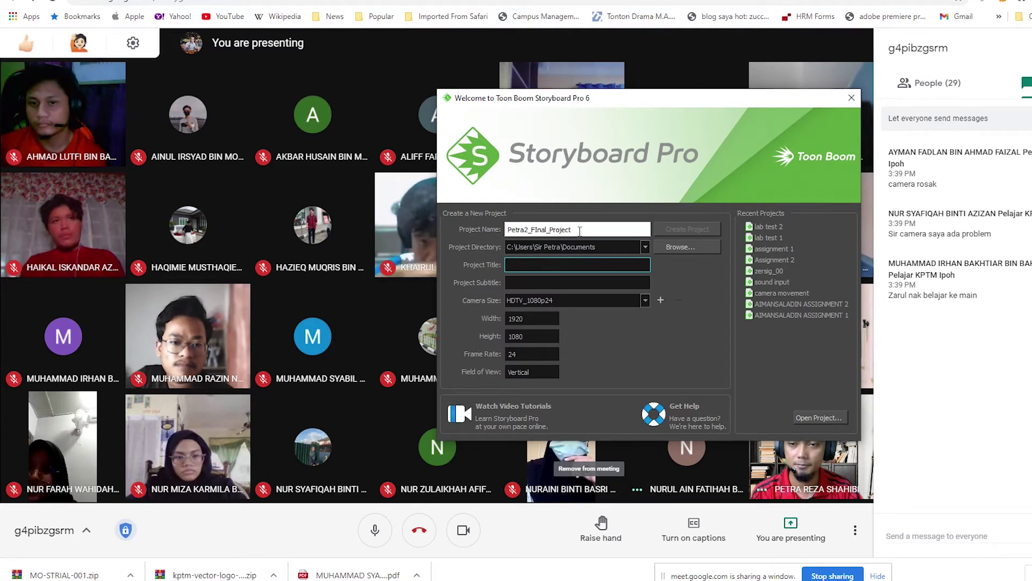
left_click_drag(580, 230, 486, 223)
key("ctrl+c")
left_click(561, 269)
key("ctrl+v")
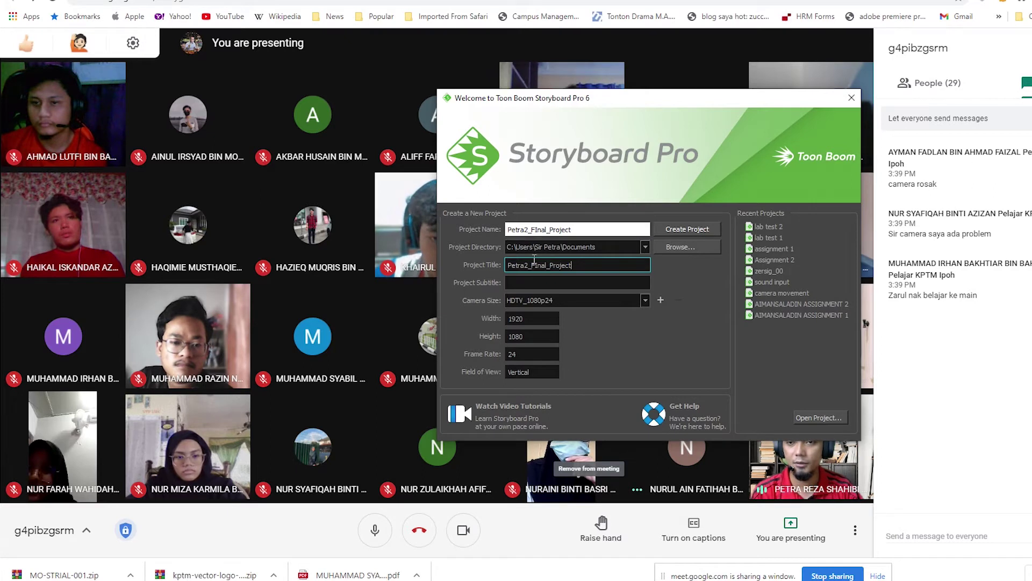
- Replace "FInal_Project" with "Test" in both the project name and project title, and try to create the project
left_click_drag(580, 230, 534, 229)
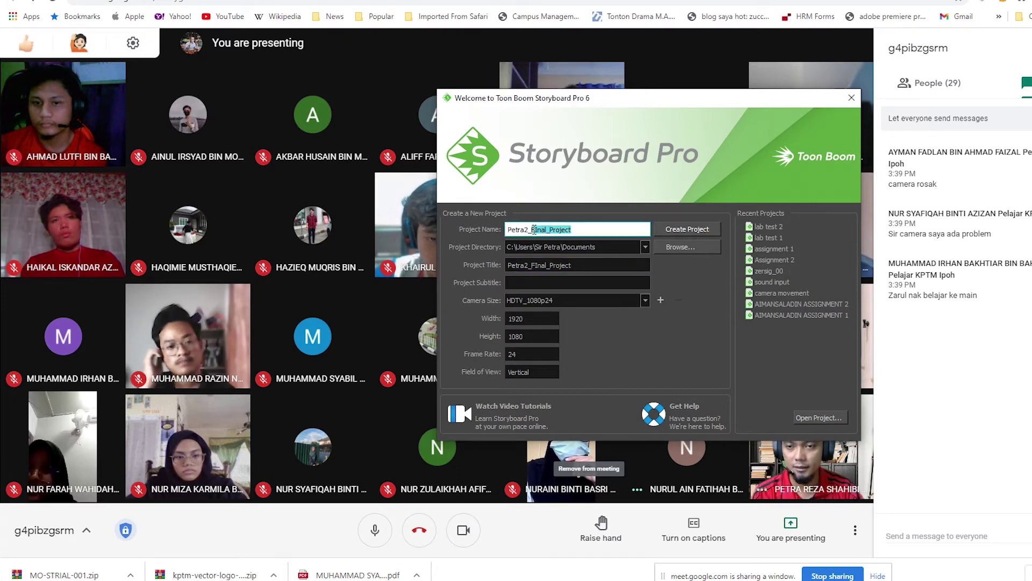
type("Test")
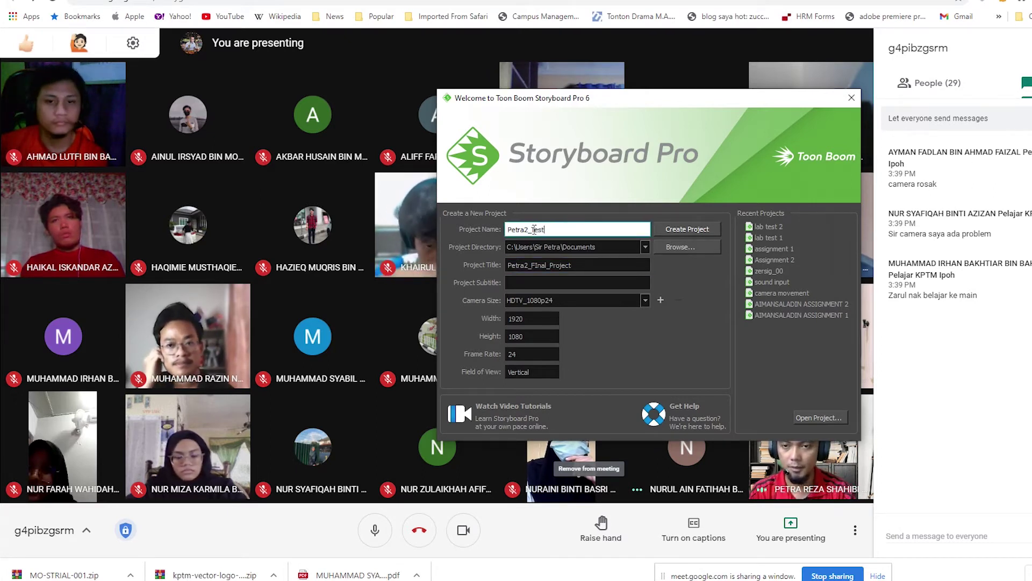
left_click_drag(572, 265, 536, 269)
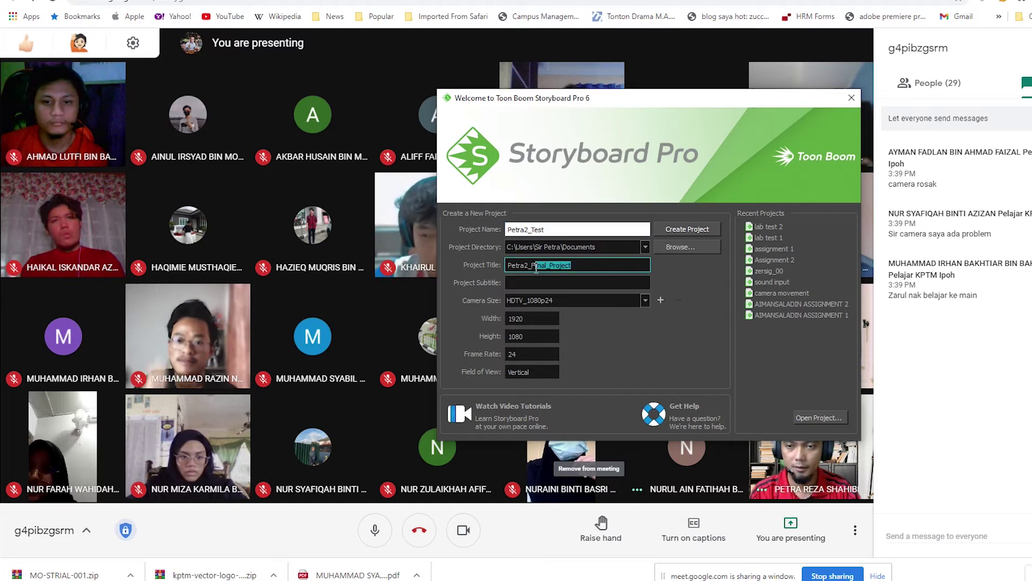
type("Test")
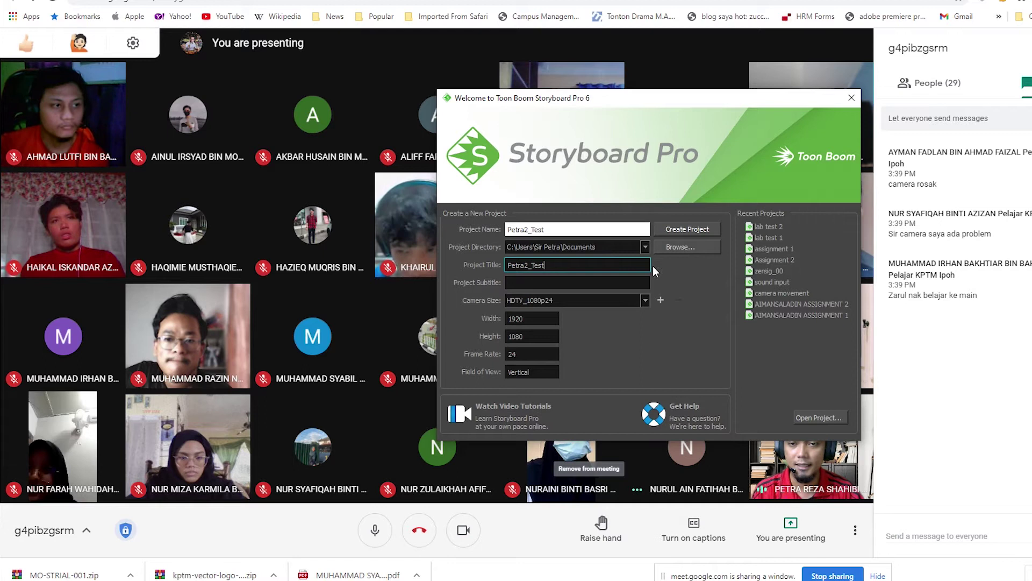
left_click(688, 230)
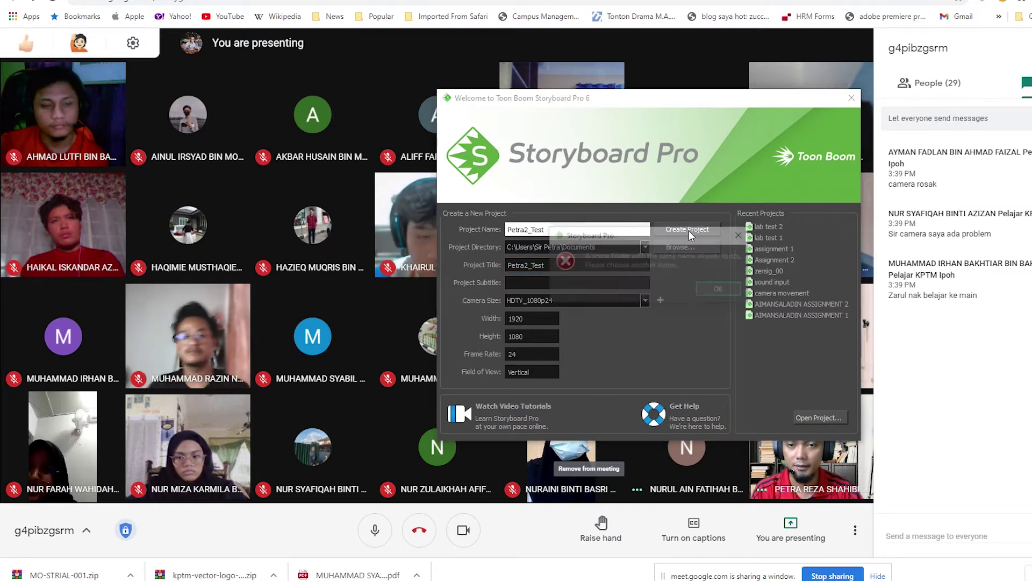
left_click(719, 291)
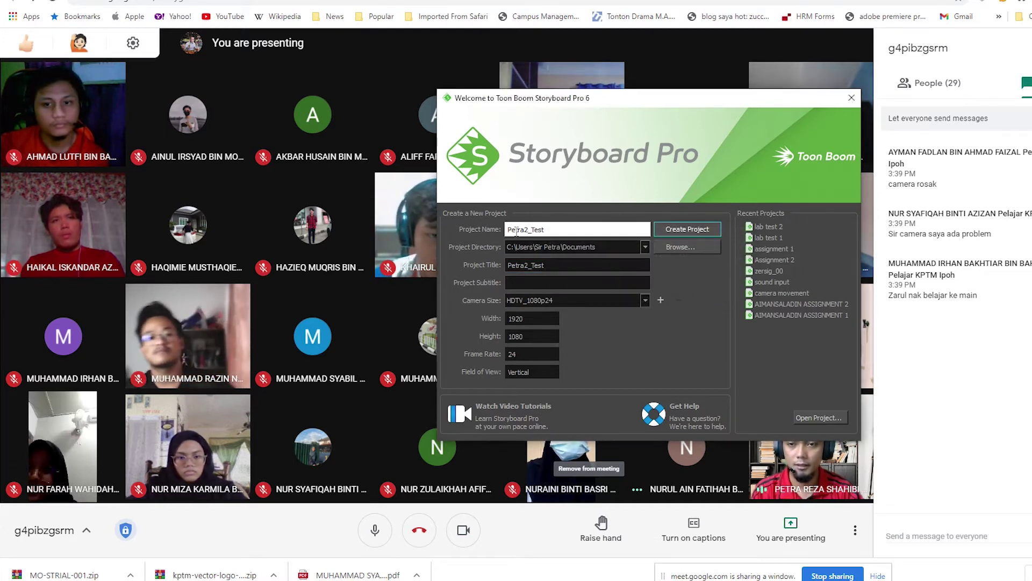
- Remove the 2 from the project name and create the HDTV_1080p24 project
left_click(527, 226)
key("BackSpace")
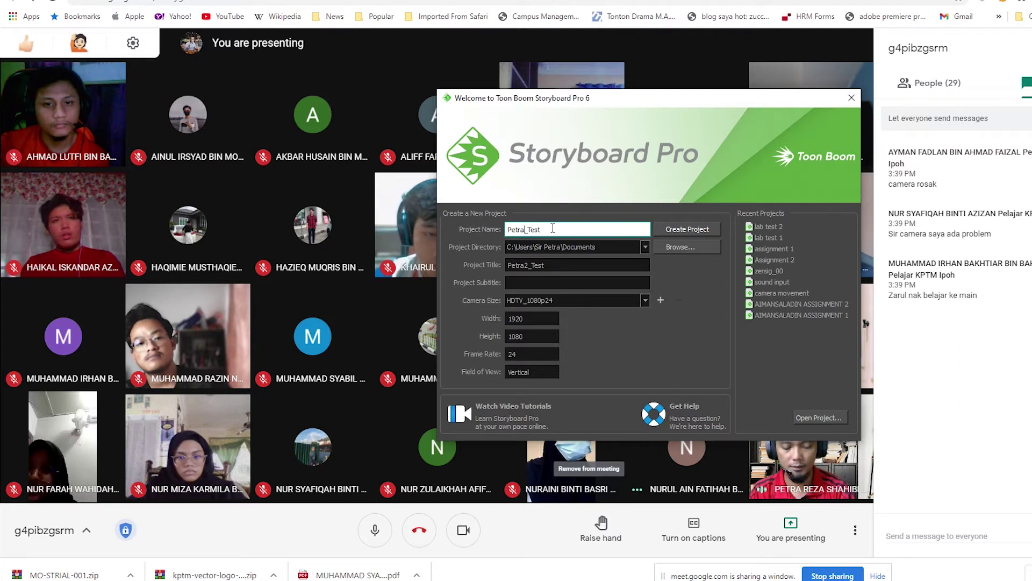
left_click(692, 231)
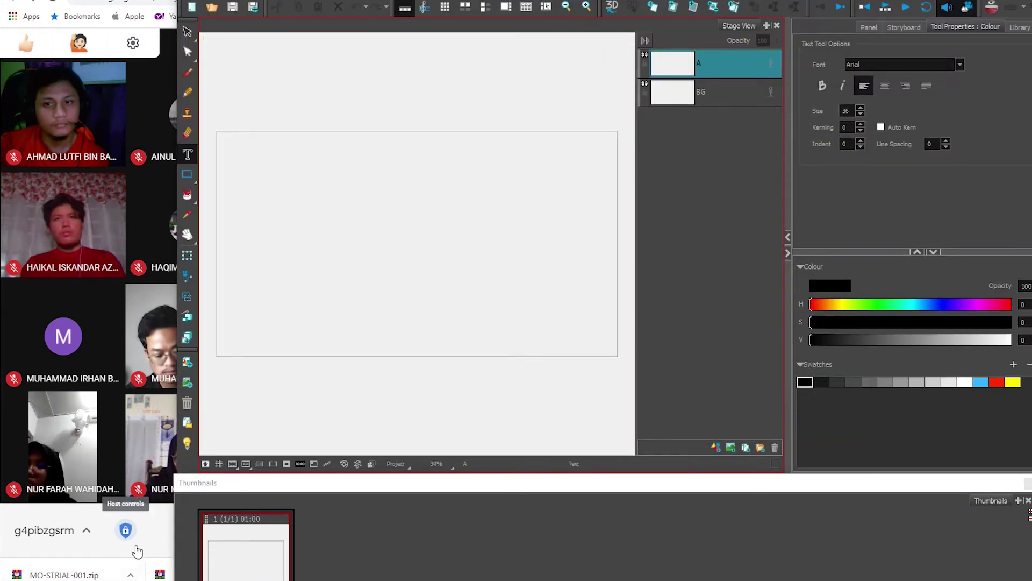
- Switch to Google Meet and present the Toon Boom Storyboard Pro window to the call
left_click(152, 555)
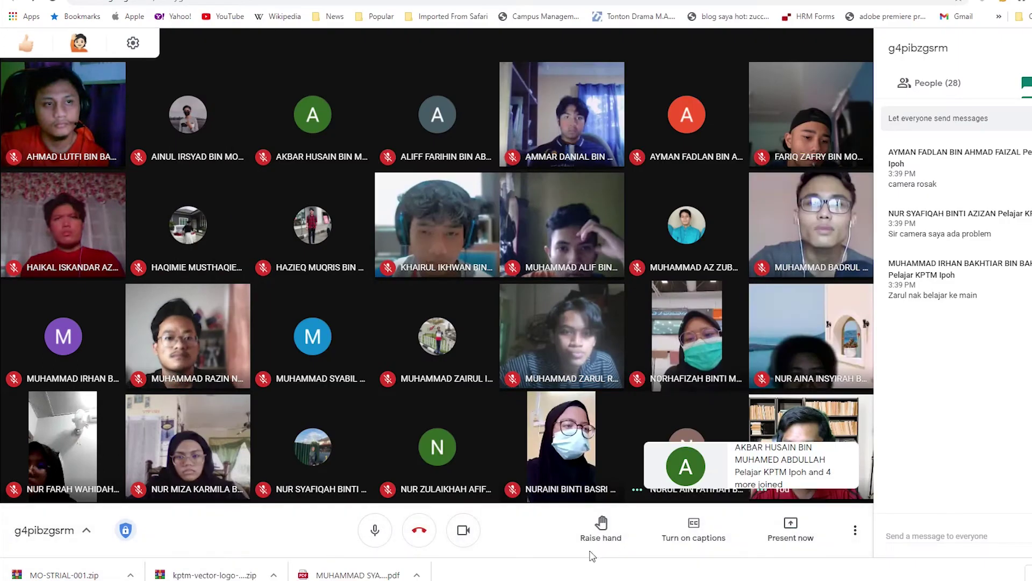
left_click(790, 530)
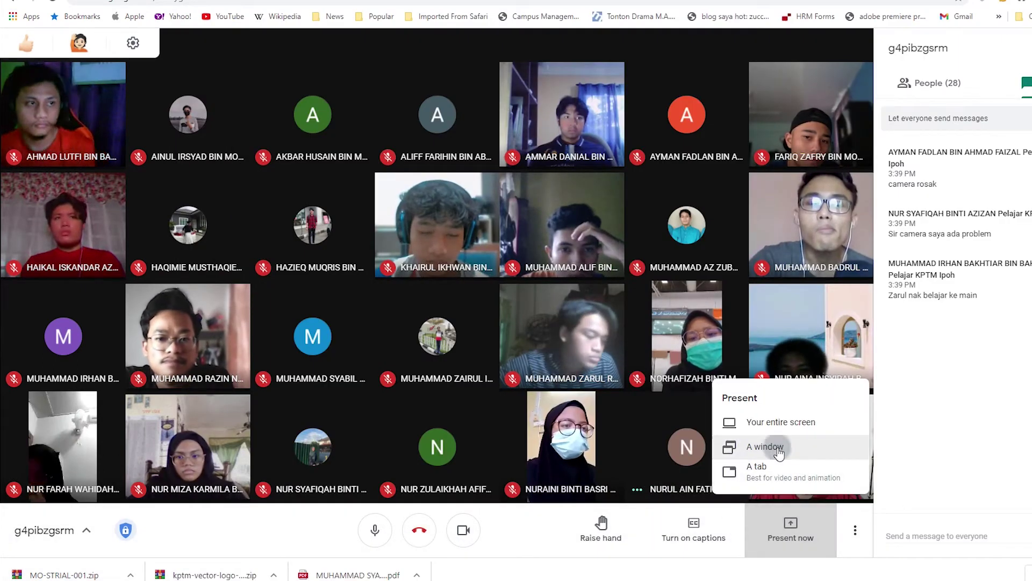
left_click(765, 446)
left_click(647, 89)
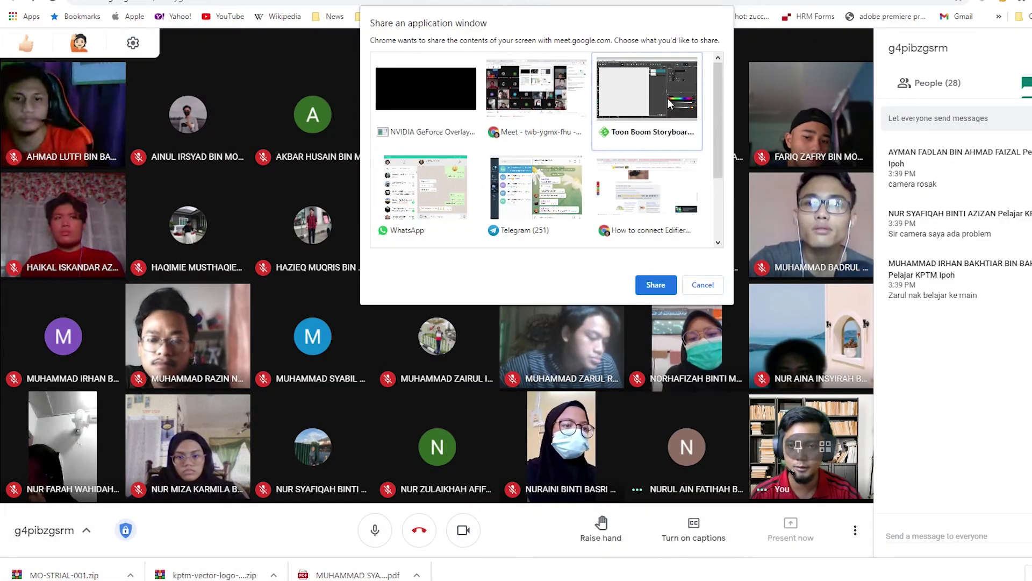
left_click(656, 285)
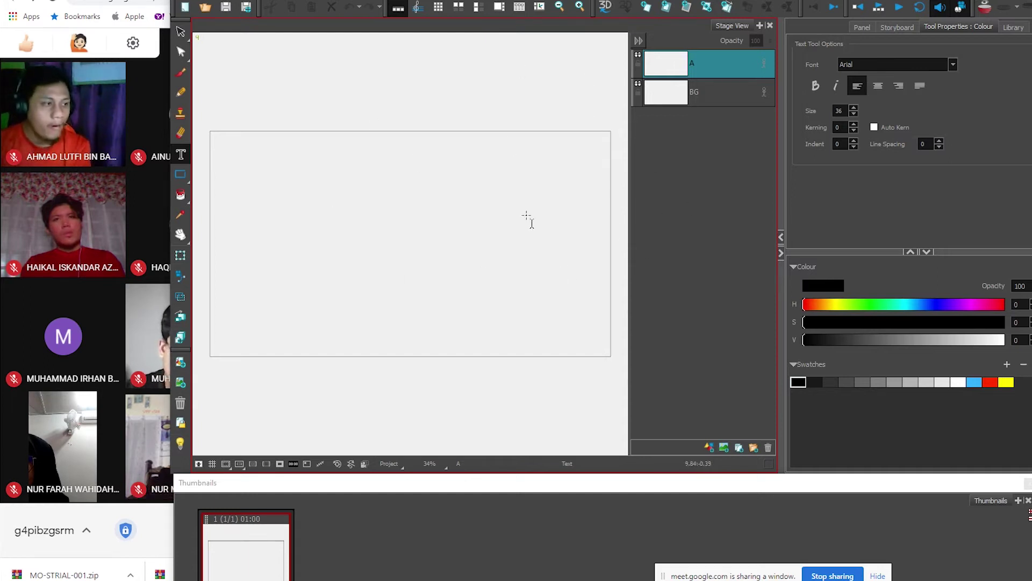
left_click(1006, 106)
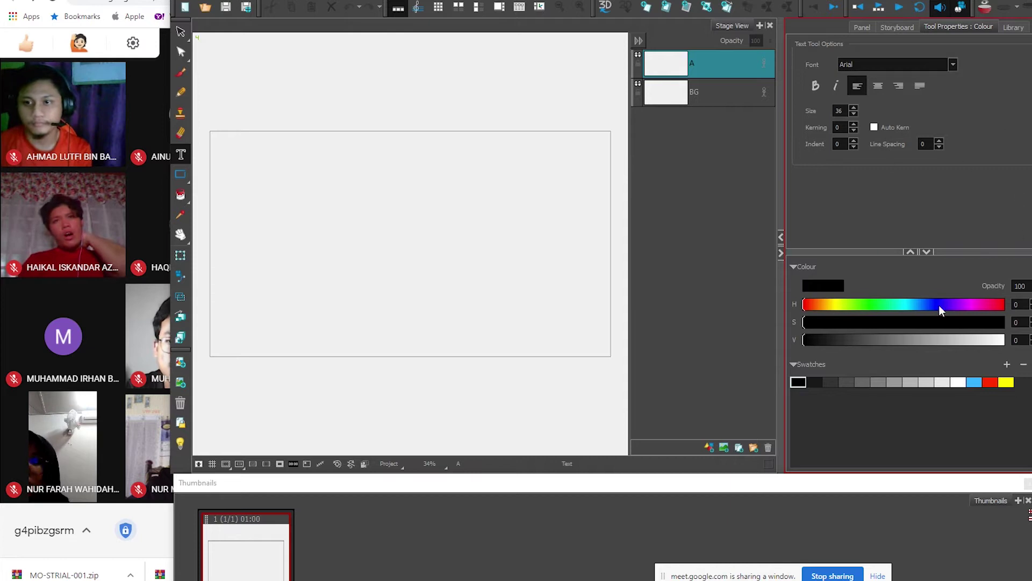
left_click(448, 536)
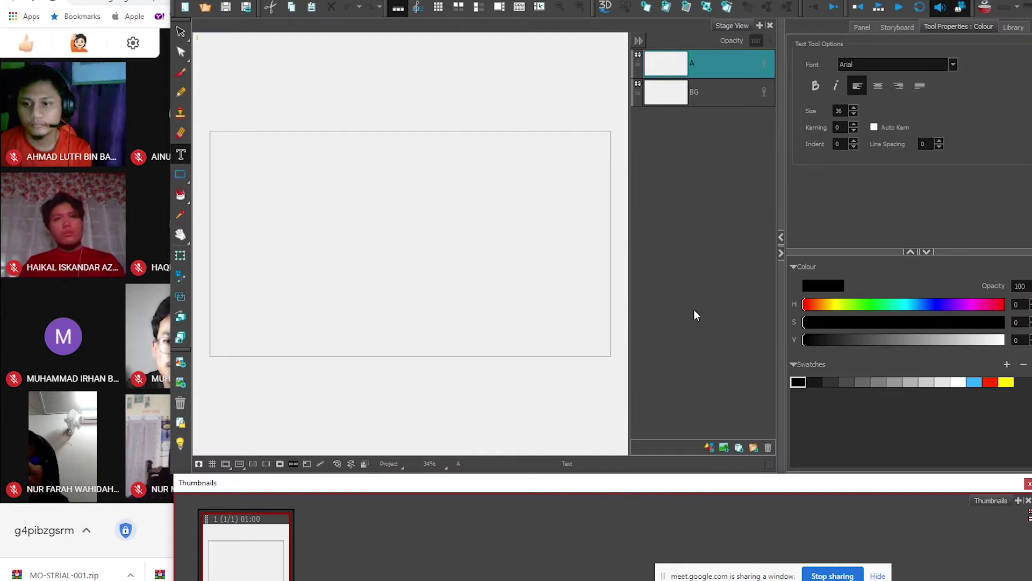
left_click(687, 171)
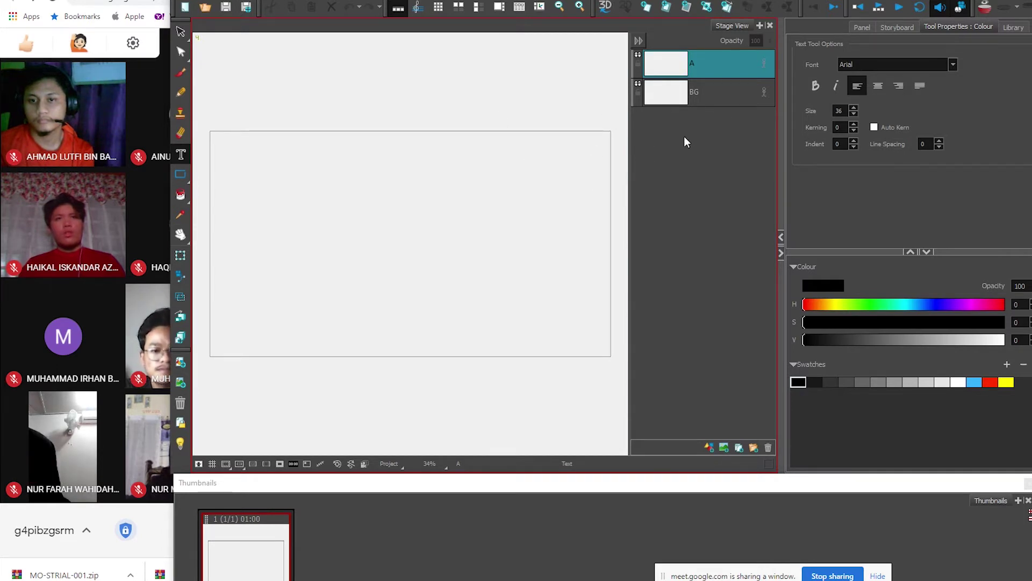
- Examine the two default layers, A and BG, by selecting each in turn, ending on layer A
left_click(705, 90)
left_click(709, 69)
left_click(708, 101)
left_click(696, 68)
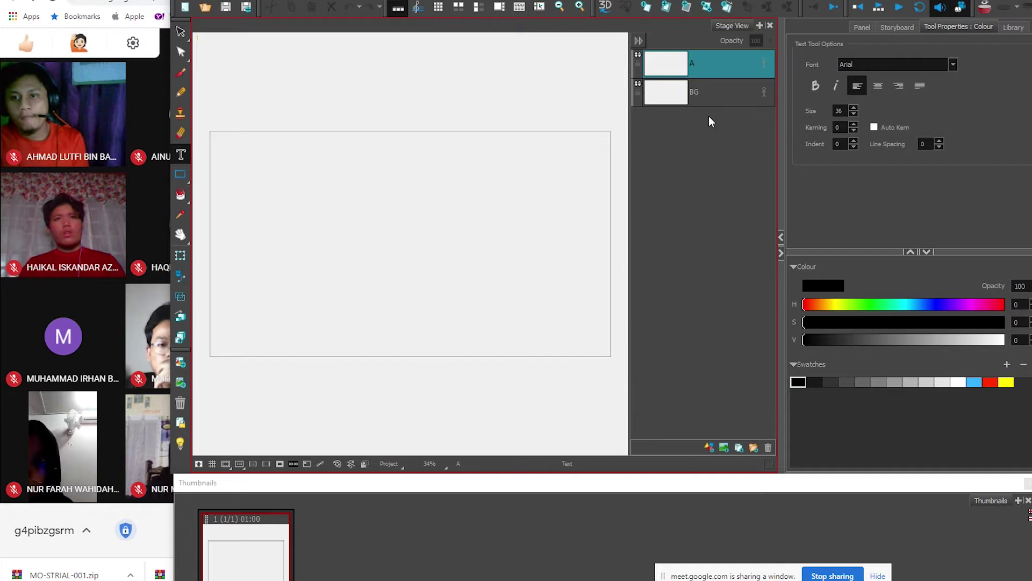
left_click(716, 89)
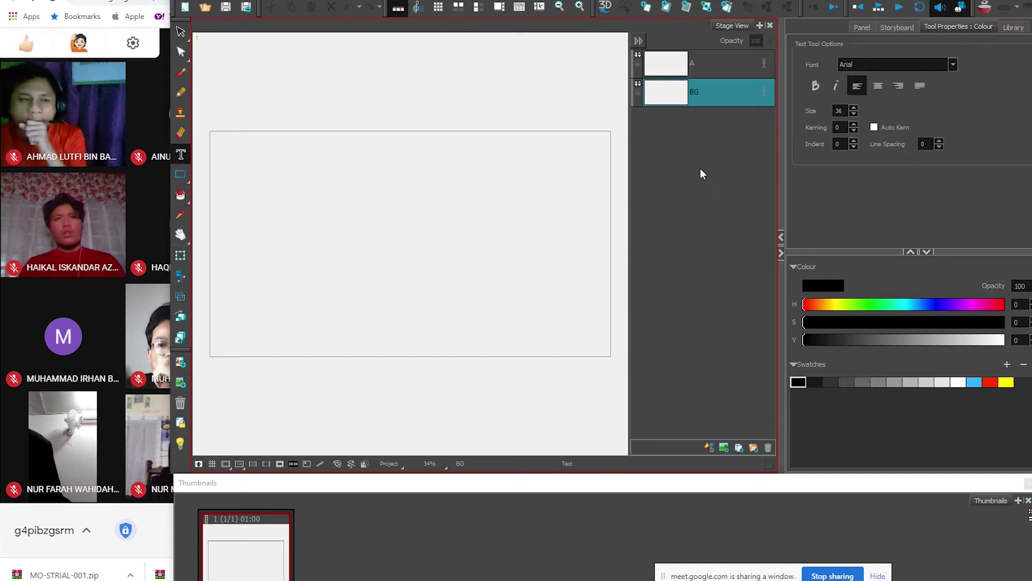
left_click(703, 66)
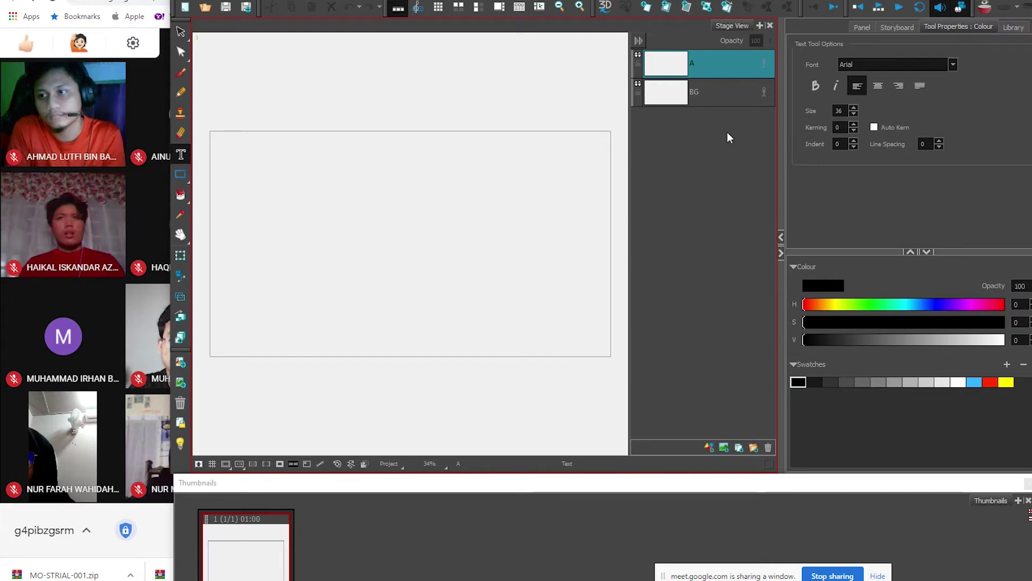
left_click(720, 102)
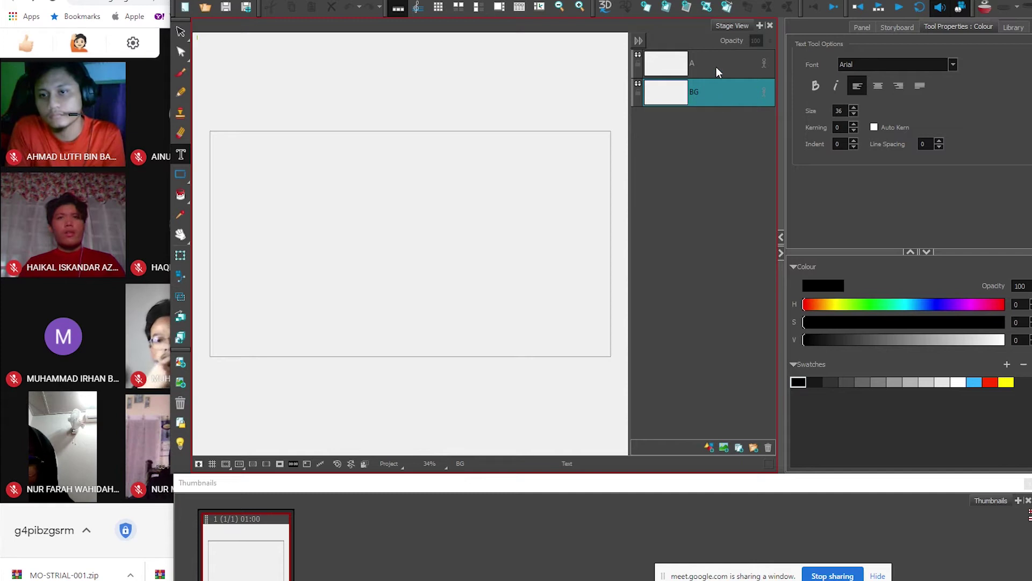
left_click(715, 57)
left_click(709, 102)
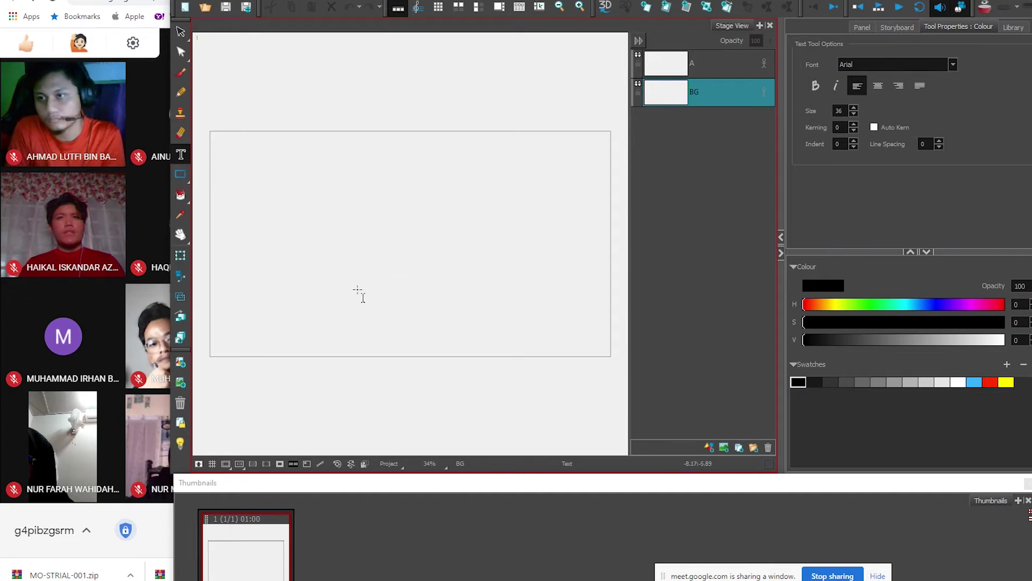
left_click(714, 68)
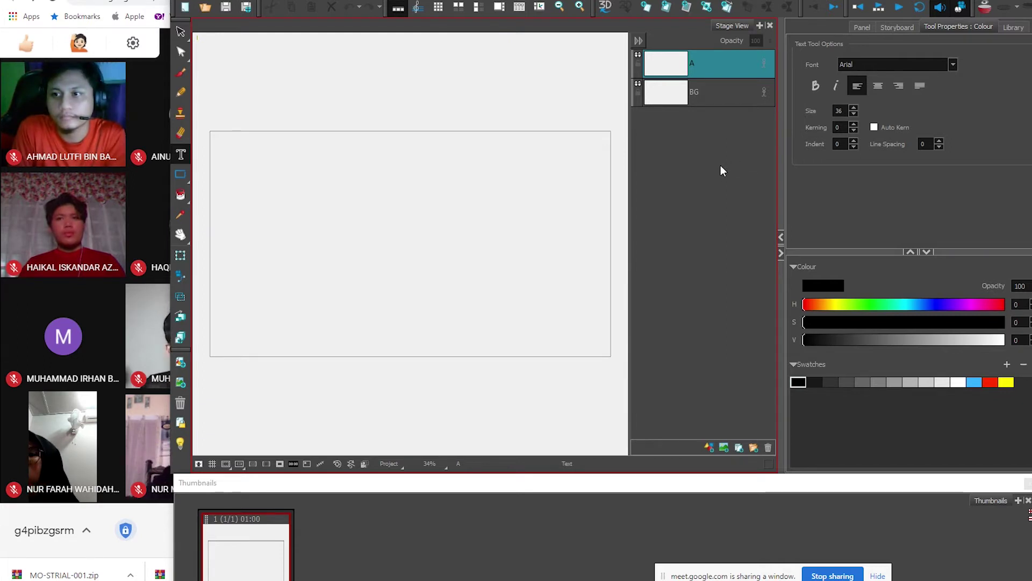
- Review the panel's duration and note fields, the storyboard's project information and script area, the text tool options and the library folders
left_click(1015, 131)
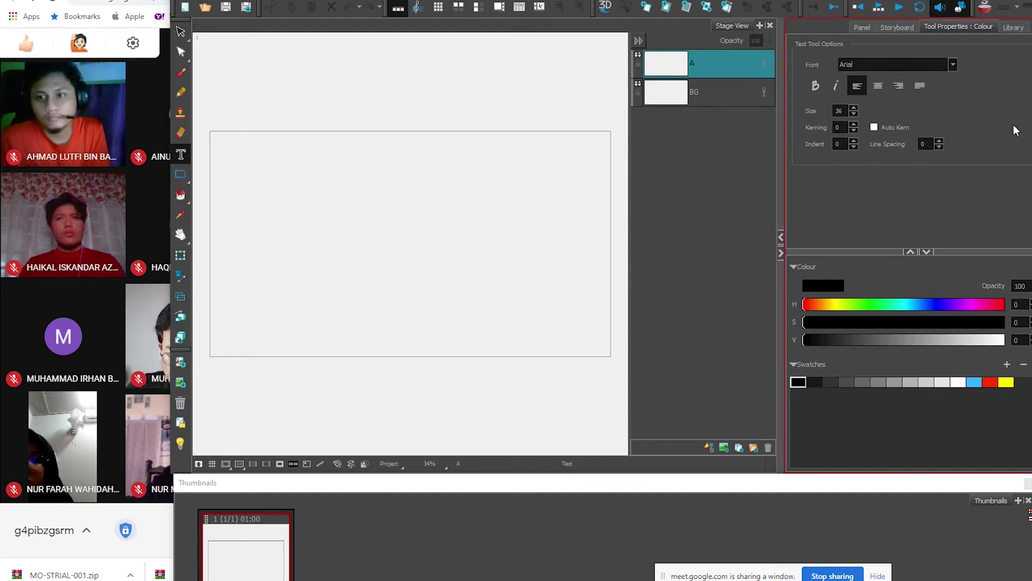
left_click(860, 27)
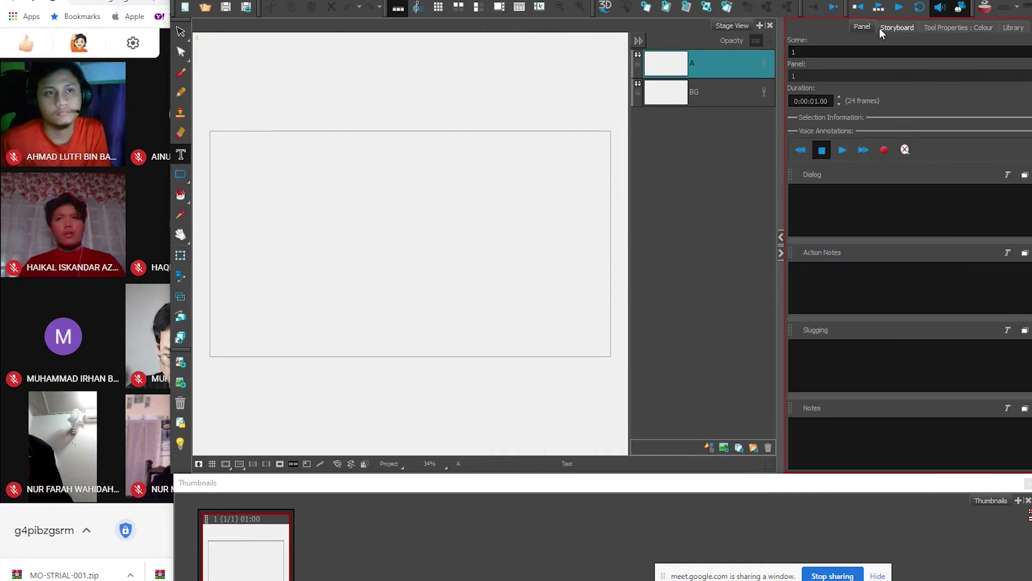
left_click(899, 28)
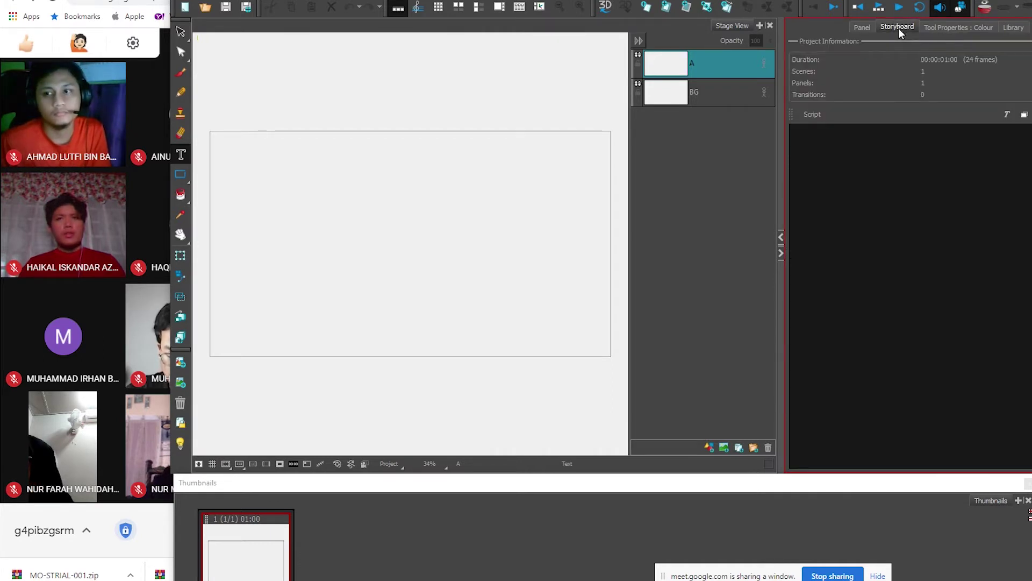
left_click(957, 28)
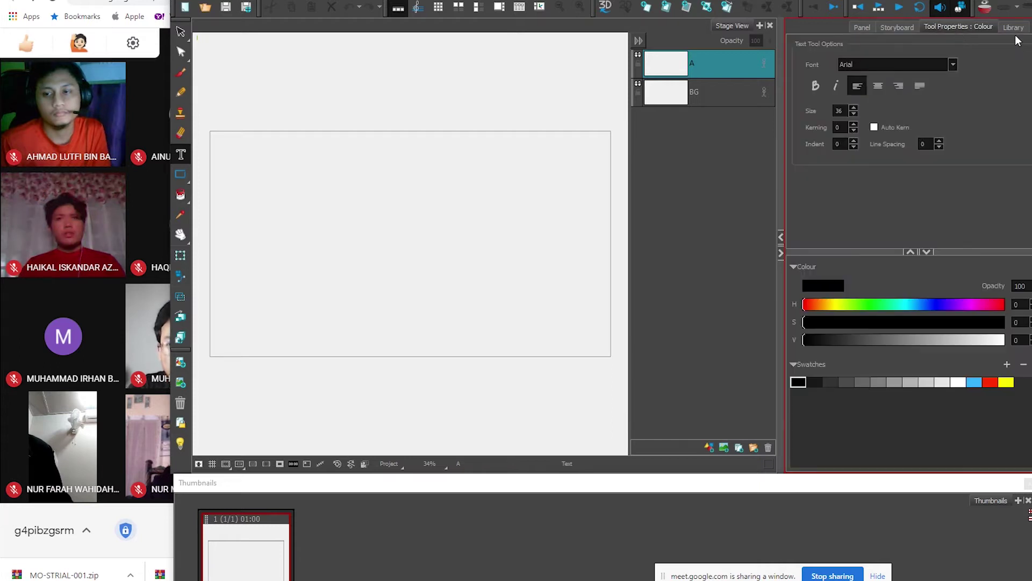
left_click(1015, 31)
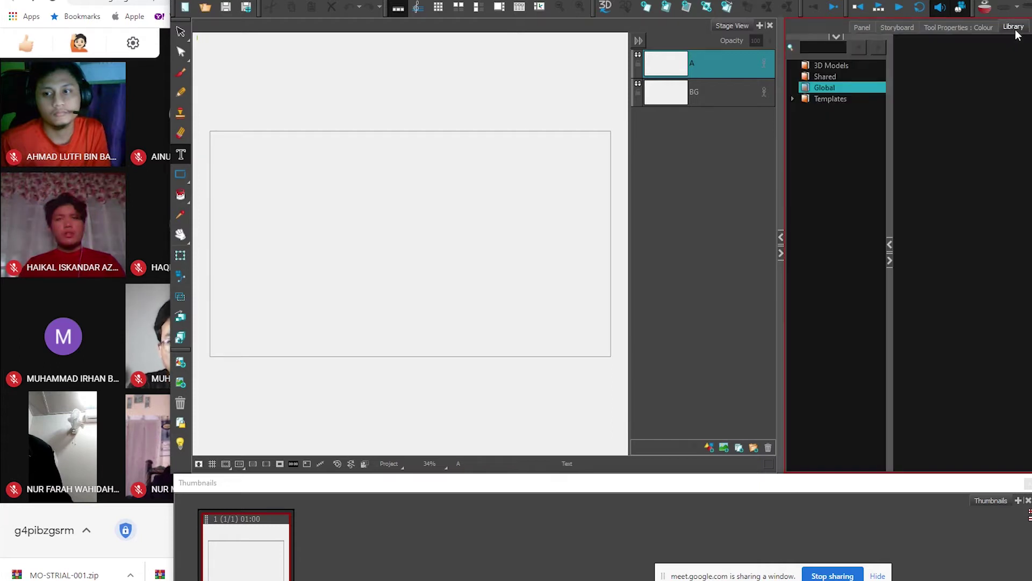
left_click(860, 28)
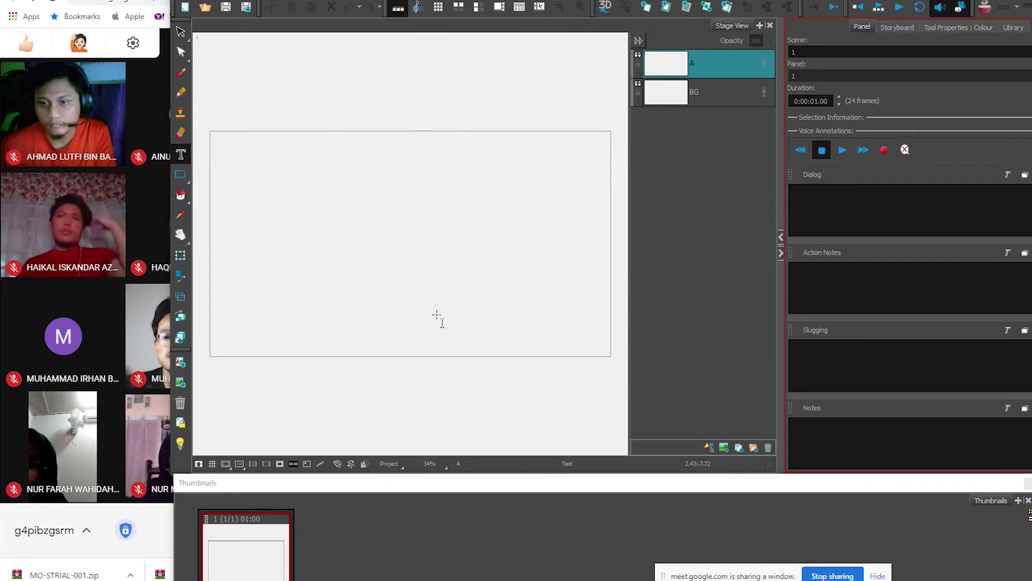
left_click(899, 27)
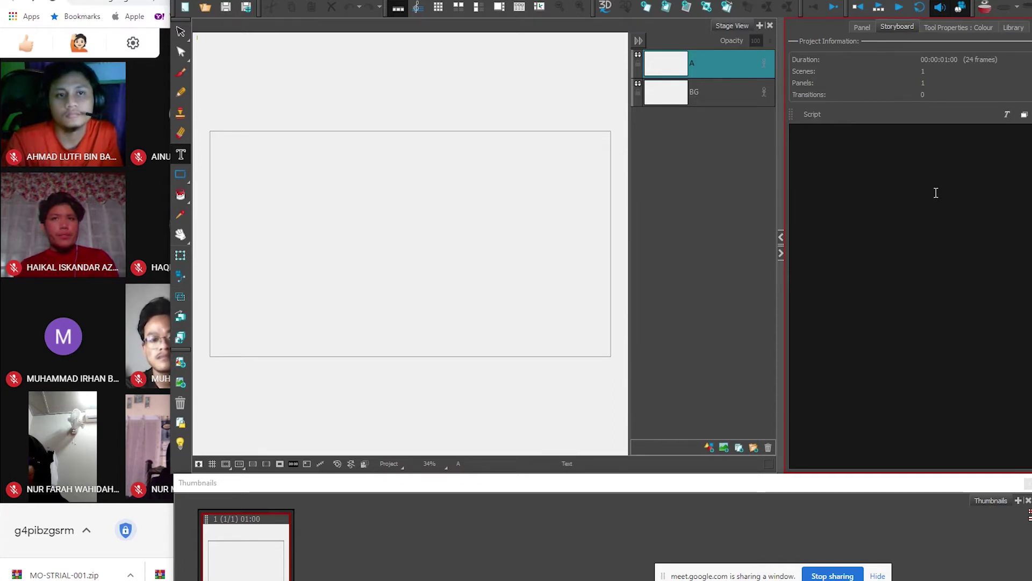
- Show the tool properties and activate the Pencil tool with the Pencil 1 preset
left_click(963, 28)
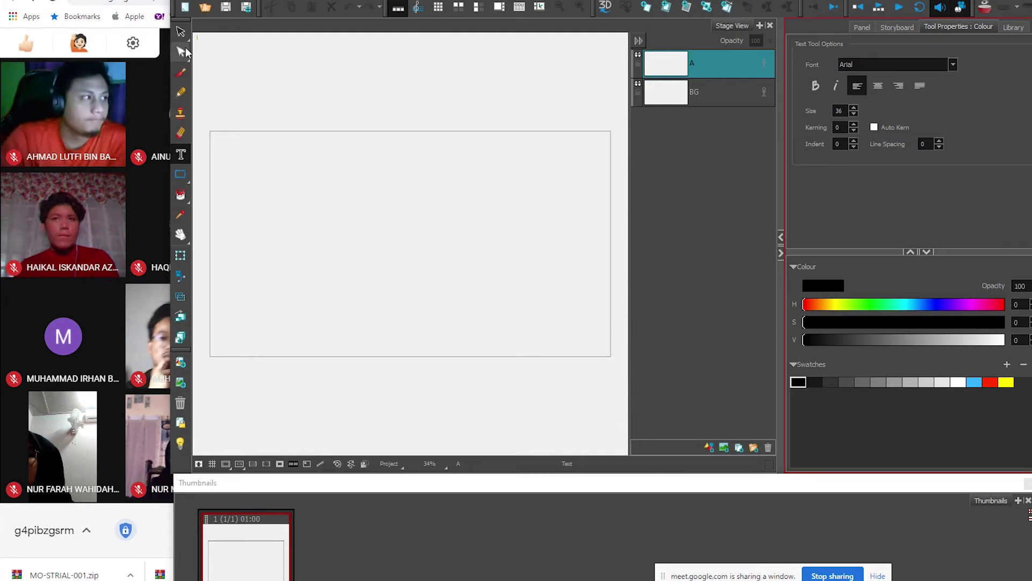
left_click(183, 74)
left_click(181, 95)
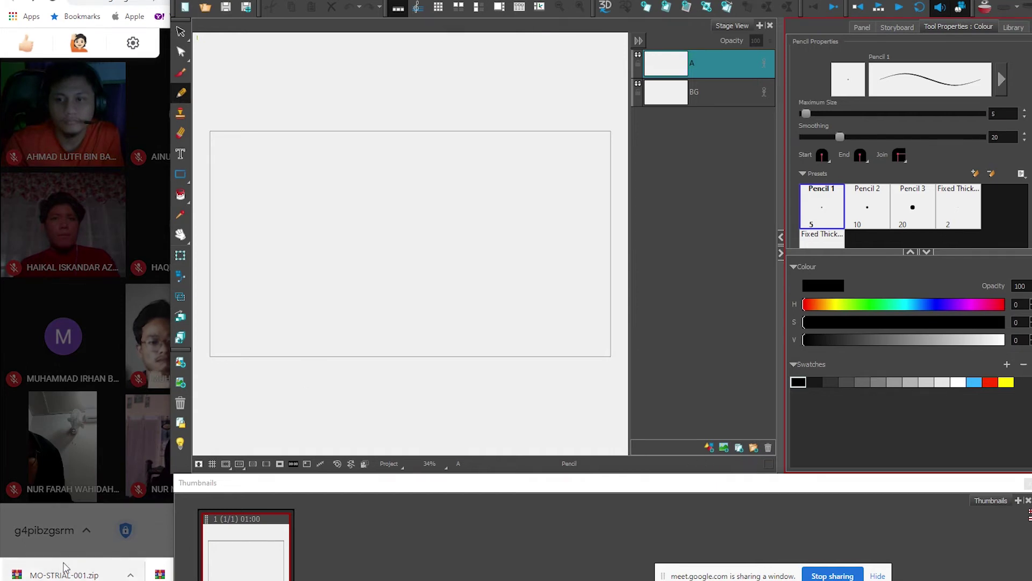
- Switch to Google Meet, admit the waiting participant to the call, and return to the Storyboard Pro window
left_click(152, 535)
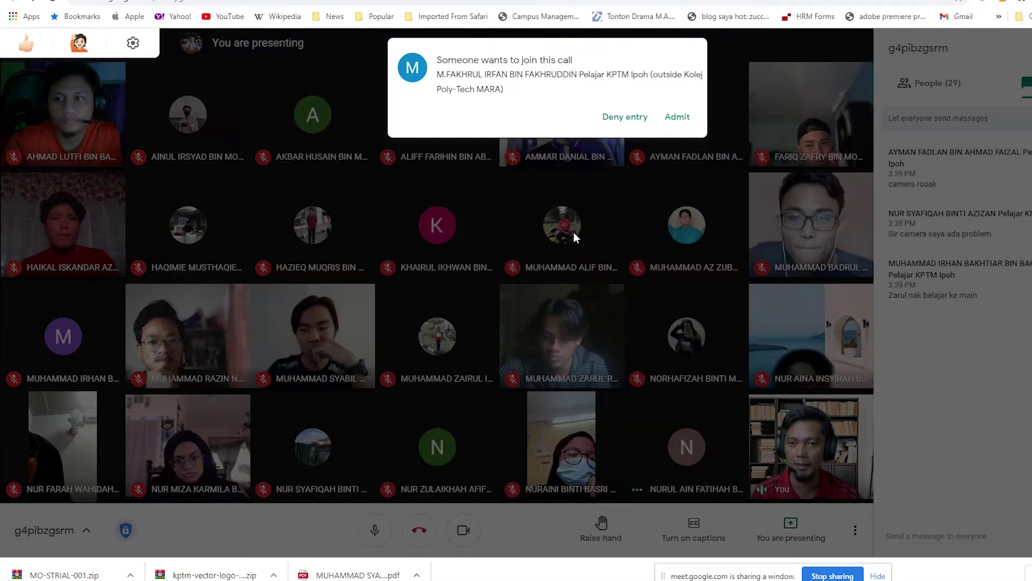
left_click(679, 117)
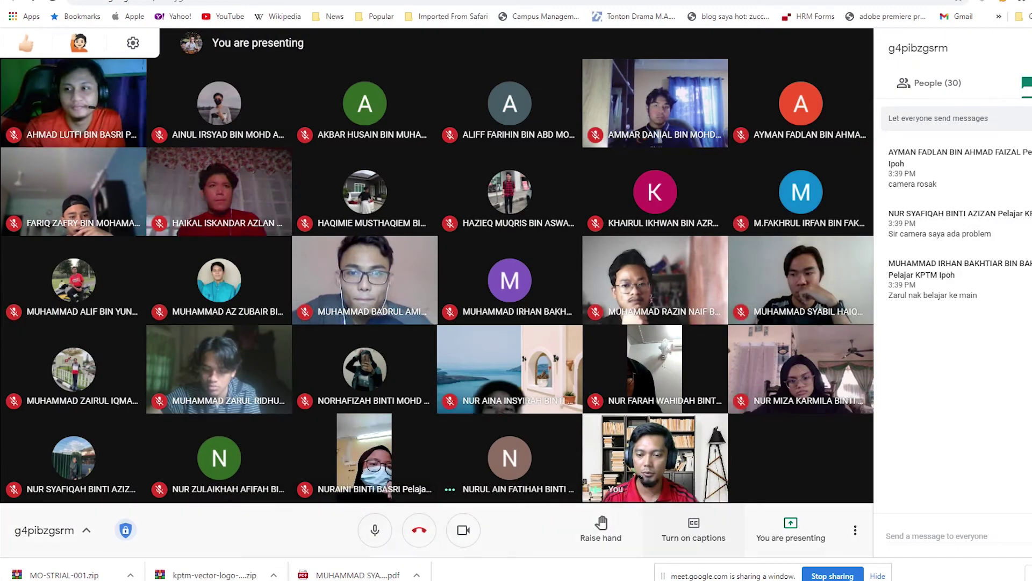
key("alt+Tab")
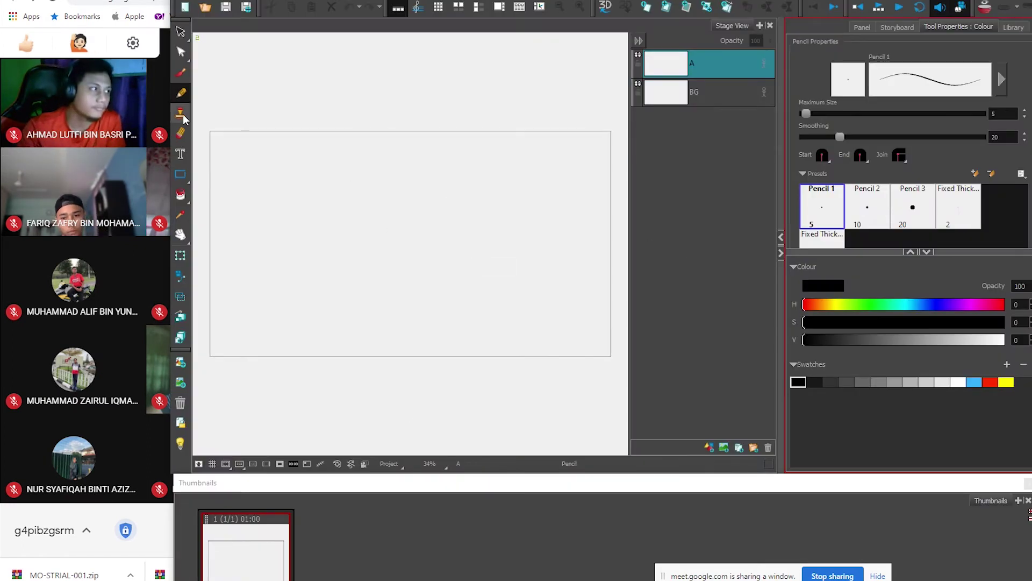
- Activate the Eraser tool and move the floating Thumbnails window up so that whole panel thumbnails fit on screen
left_click(182, 134)
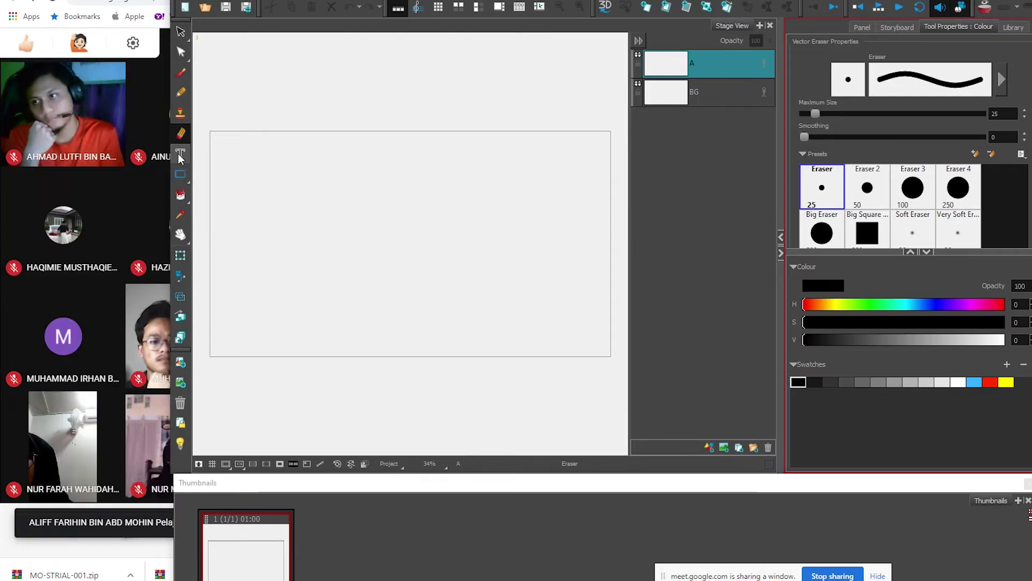
left_click(581, 503)
left_click_drag(582, 493, 579, 420)
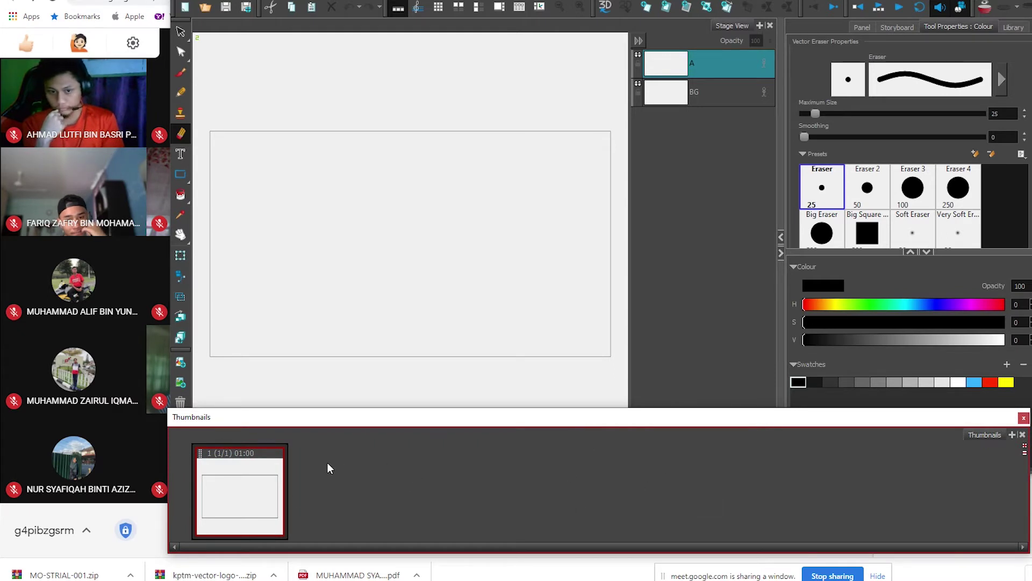
- Show the panel information and add a new panel to scene 1 from the thumbnails area
left_click(861, 27)
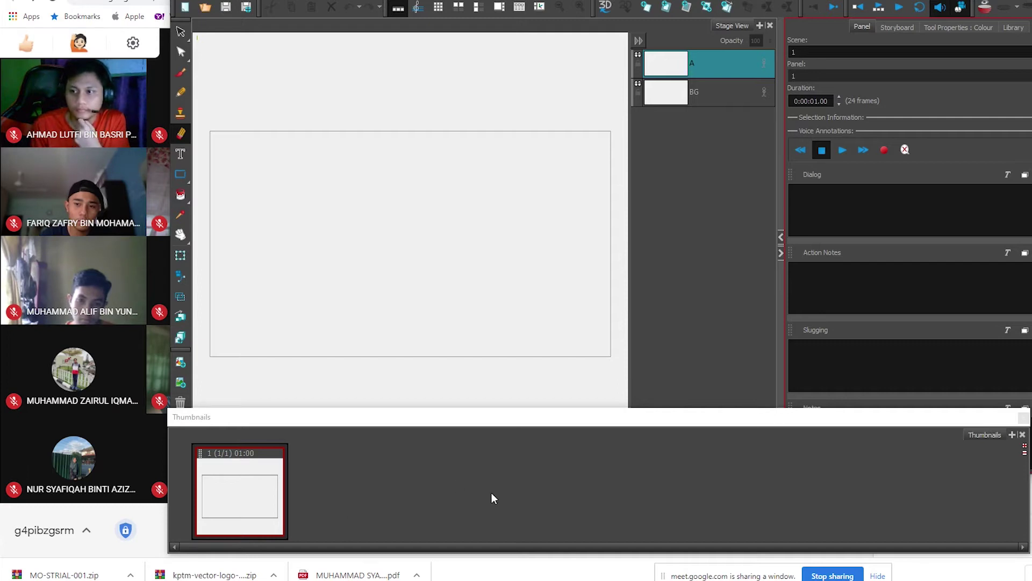
left_click(338, 477)
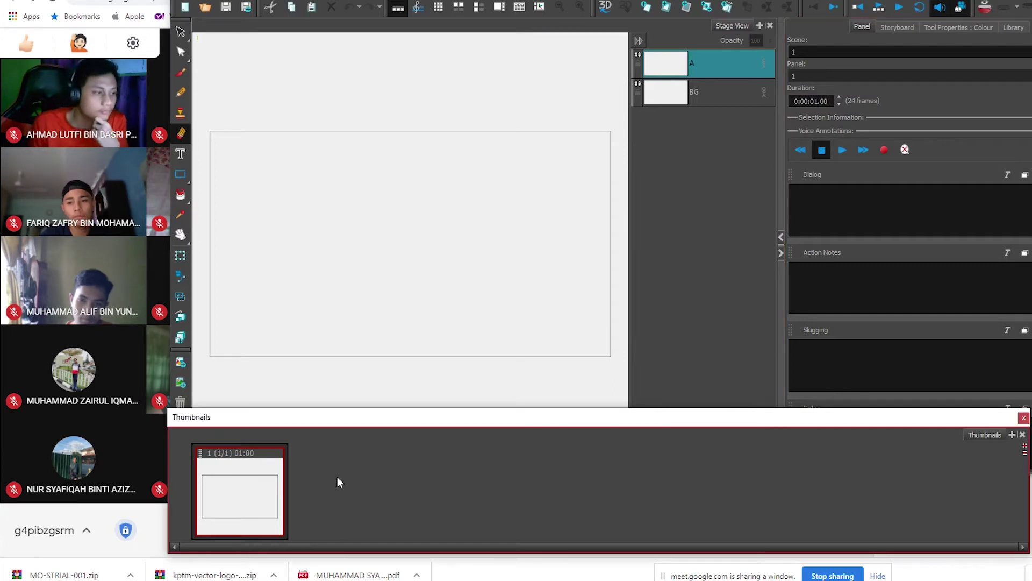
right_click(337, 476)
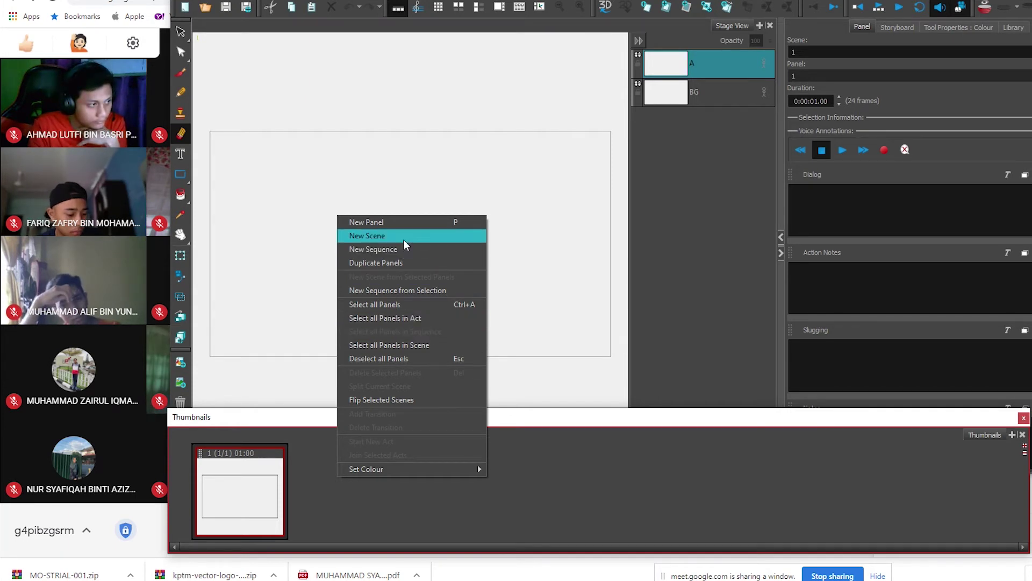
left_click(408, 223)
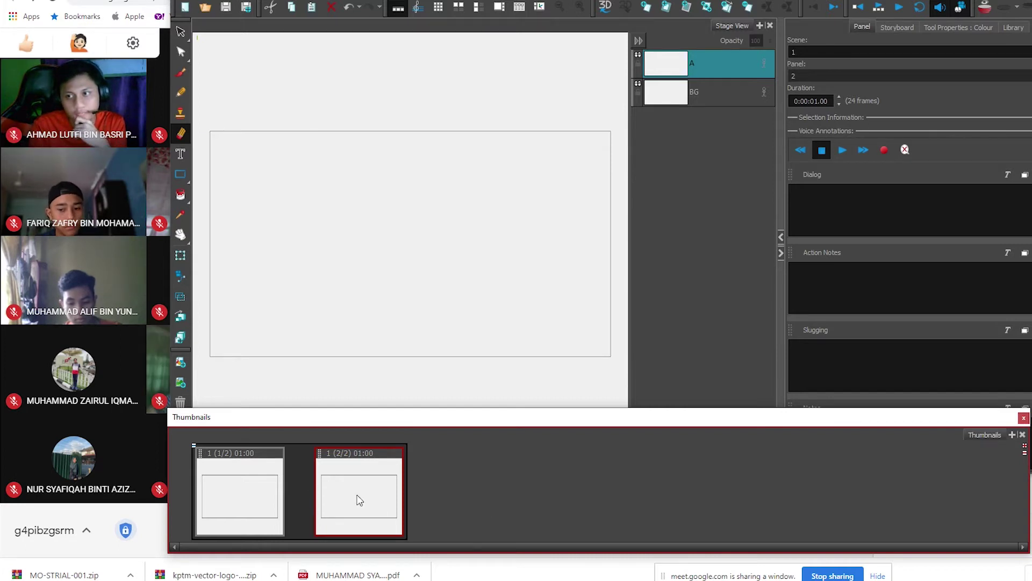
- Compare scene 1's two panels and their panel information by selecting each in turn, ending on the second panel
left_click(256, 495)
left_click(343, 497)
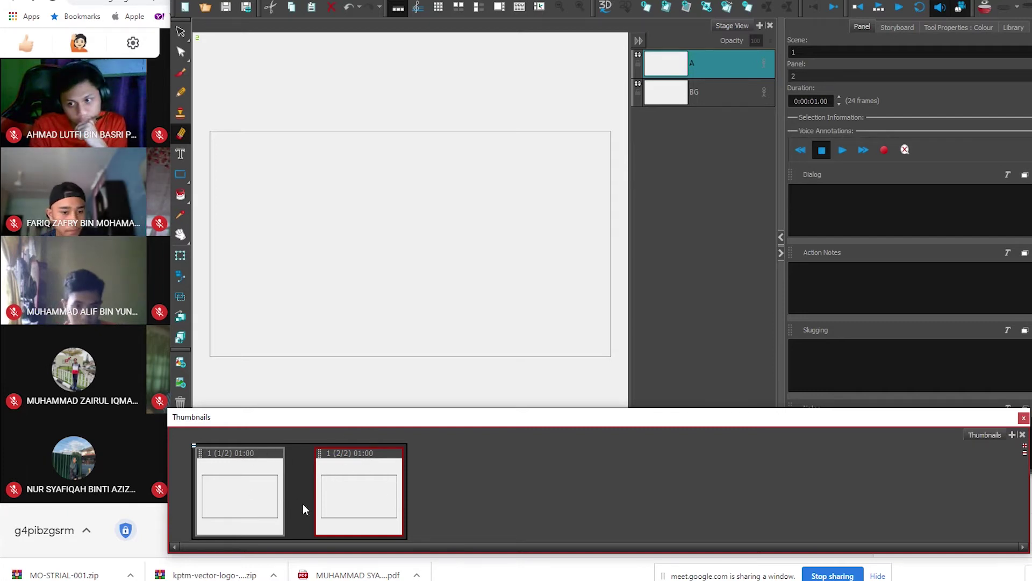
left_click(261, 488)
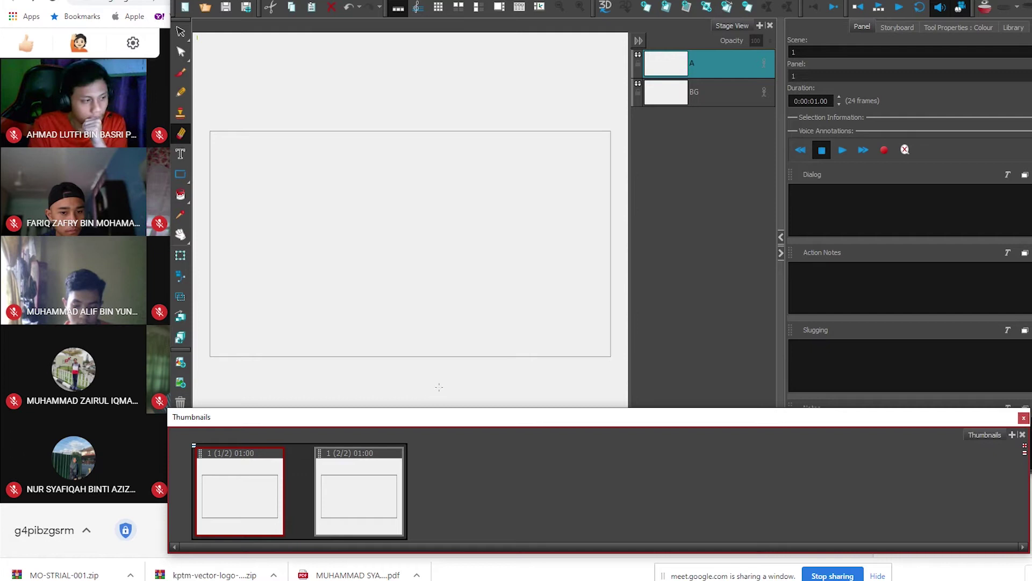
left_click(838, 30)
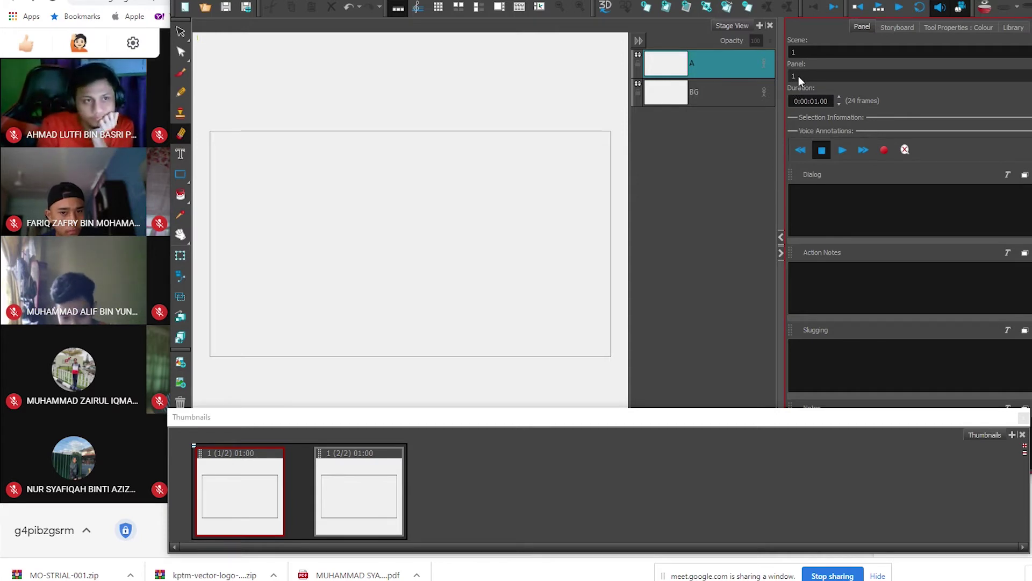
left_click(360, 506)
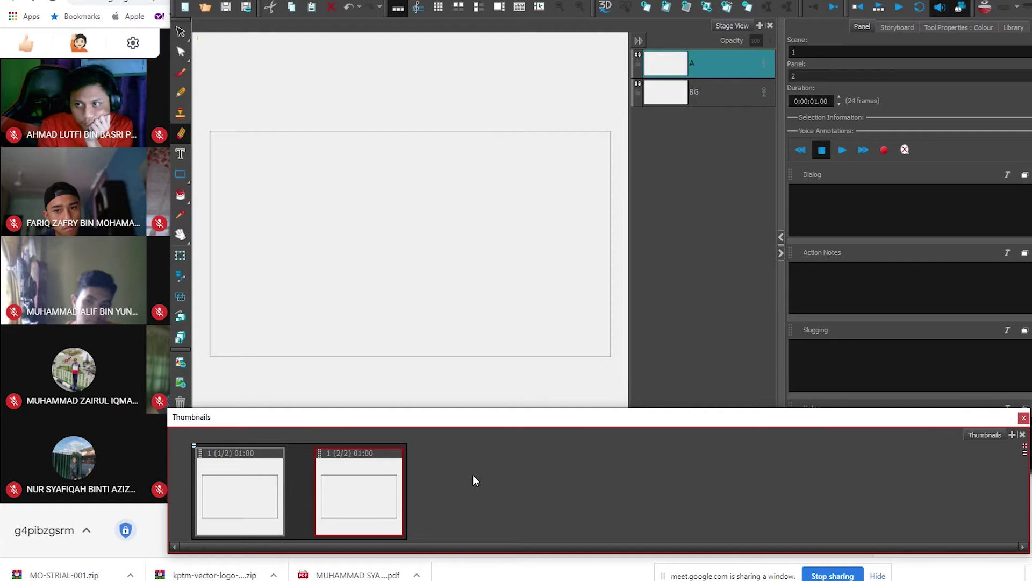
left_click(224, 488)
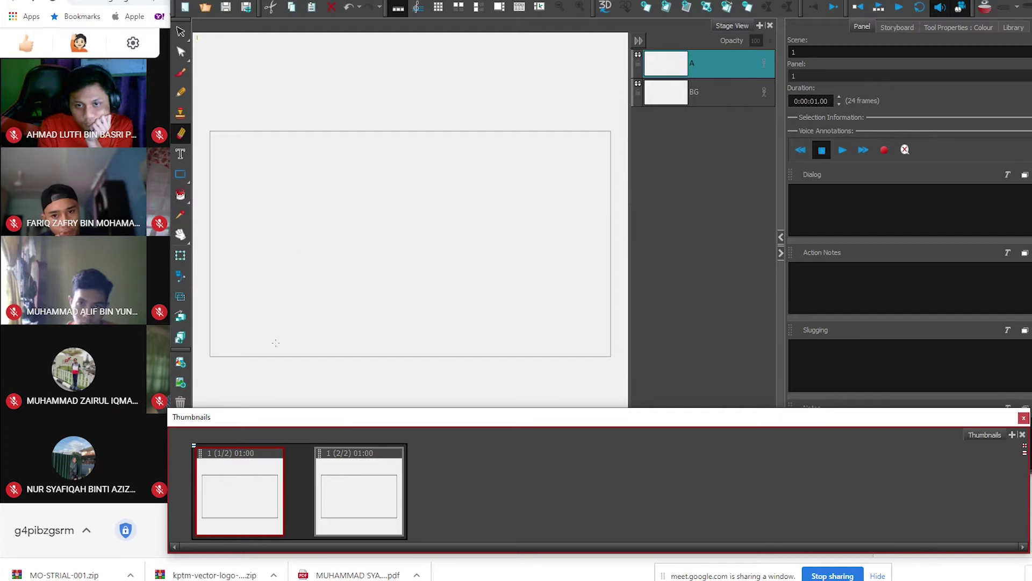
left_click(352, 499)
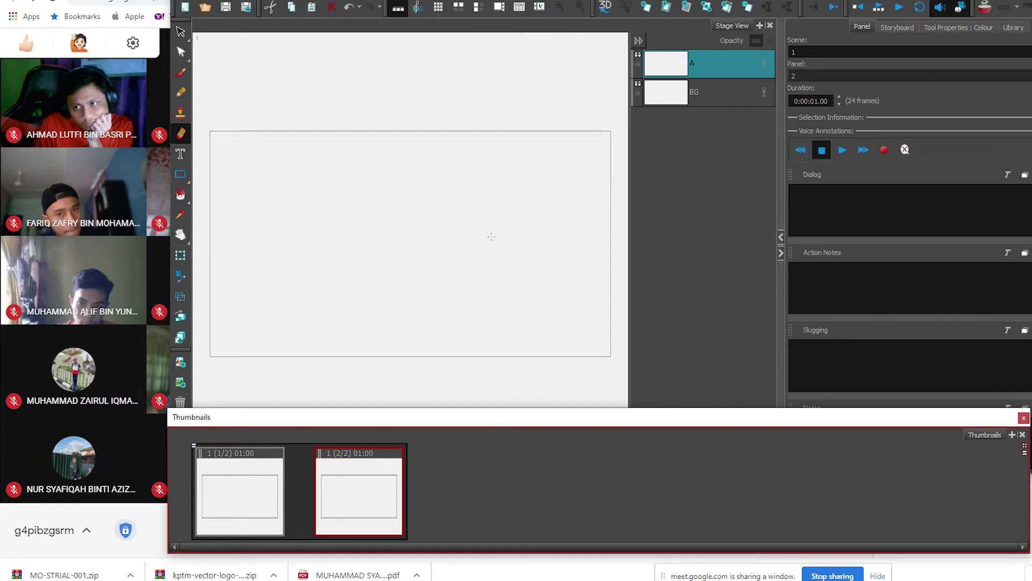
left_click(260, 489)
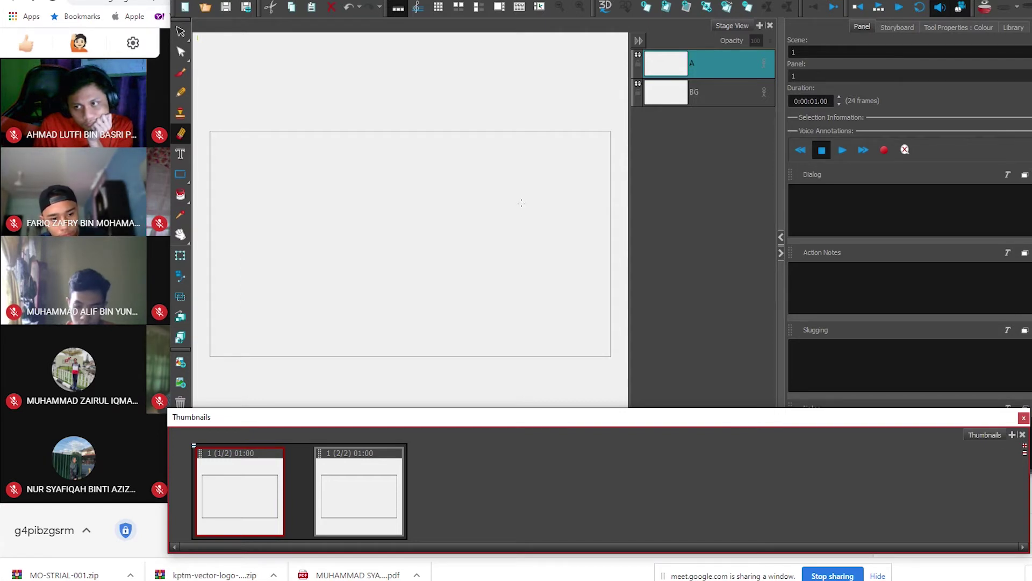
left_click(349, 505)
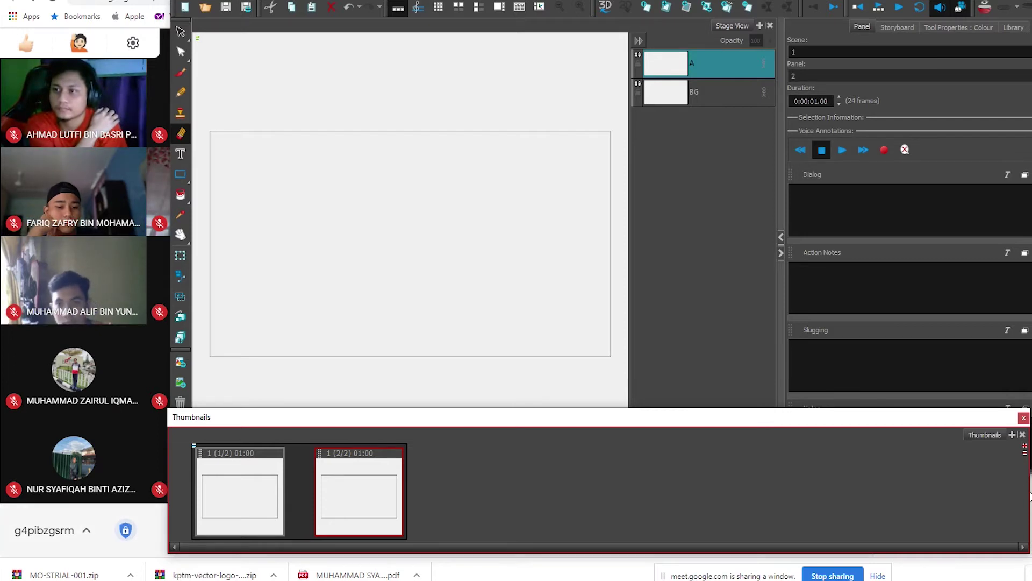
- Widen the Thumbnails window and add a new scene after scene 1's second panel
left_click_drag(1030, 495, 1031, 497)
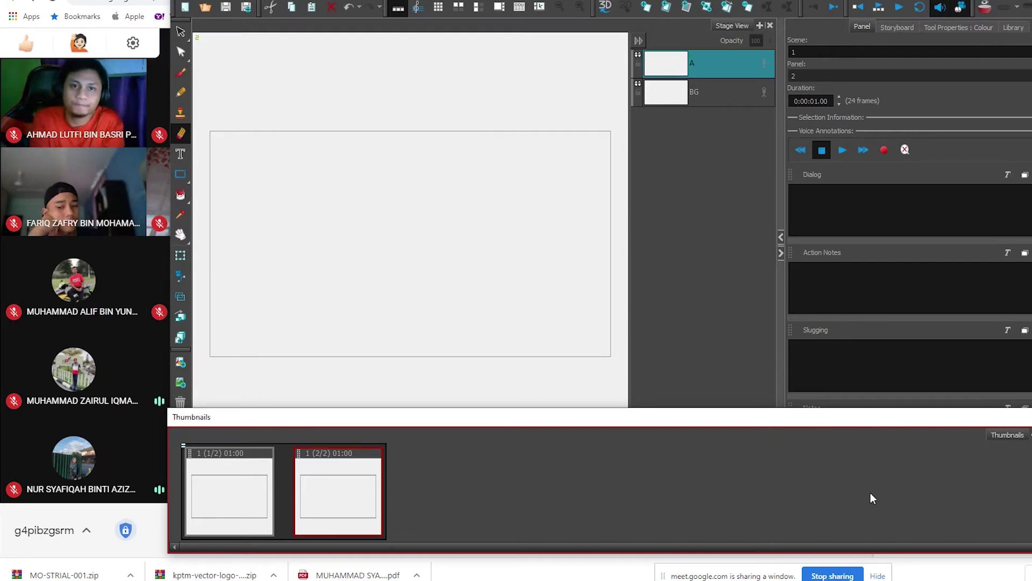
right_click(450, 485)
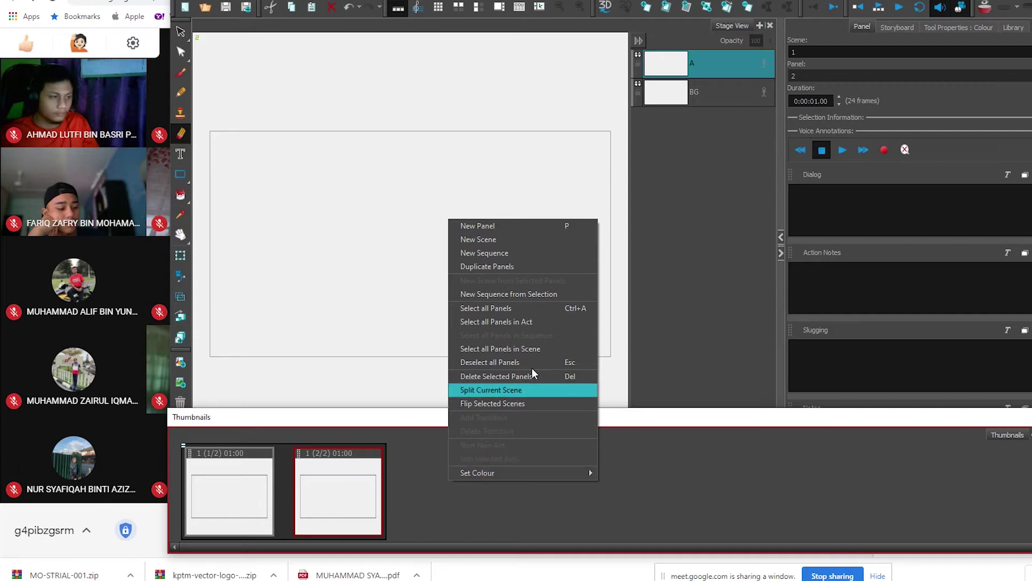
left_click(525, 240)
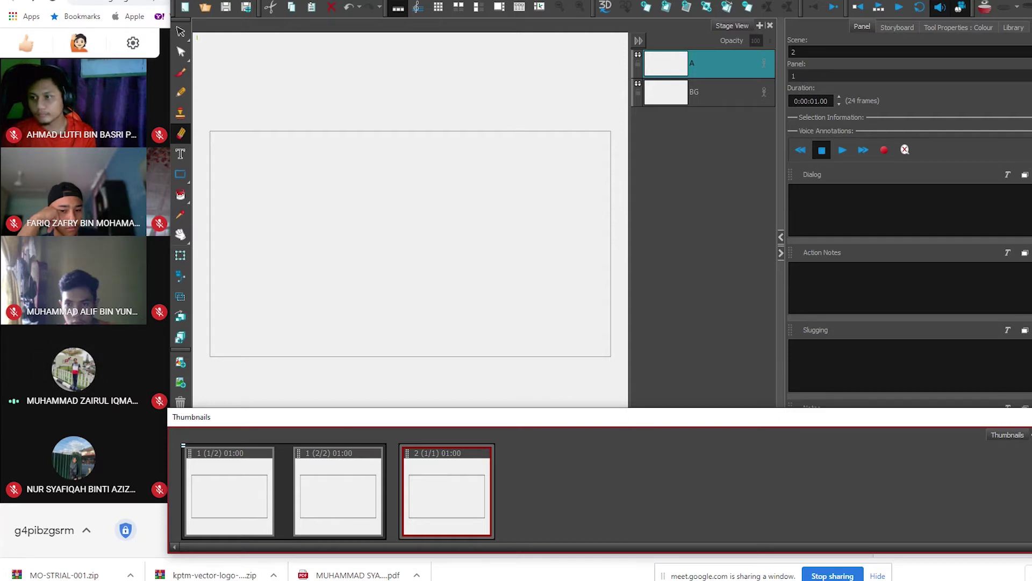
- Move the floating Thumbnails window back down to uncover the lower part of the Stage view
left_click(718, 263)
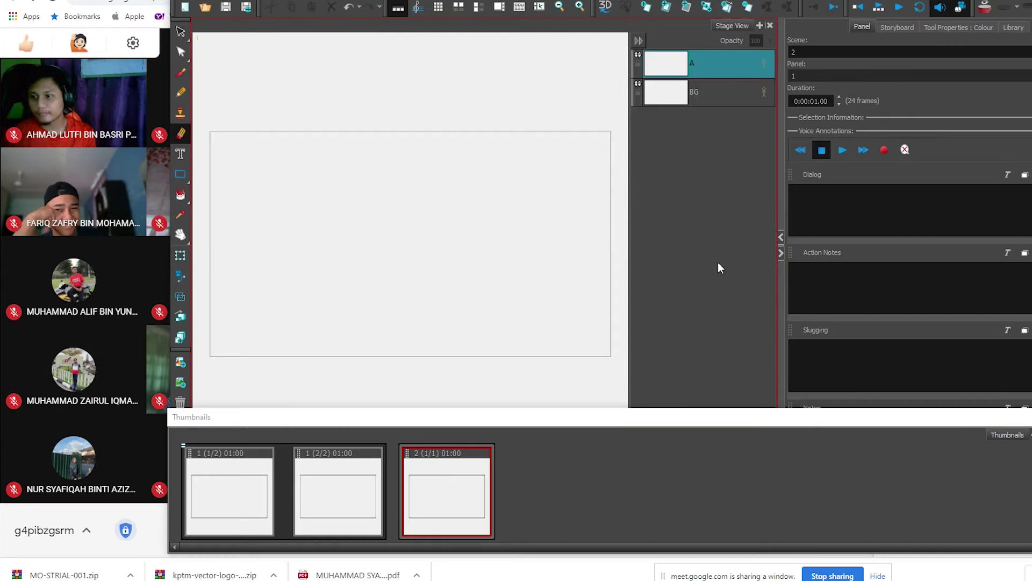
left_click(674, 424)
left_click_drag(673, 425, 677, 490)
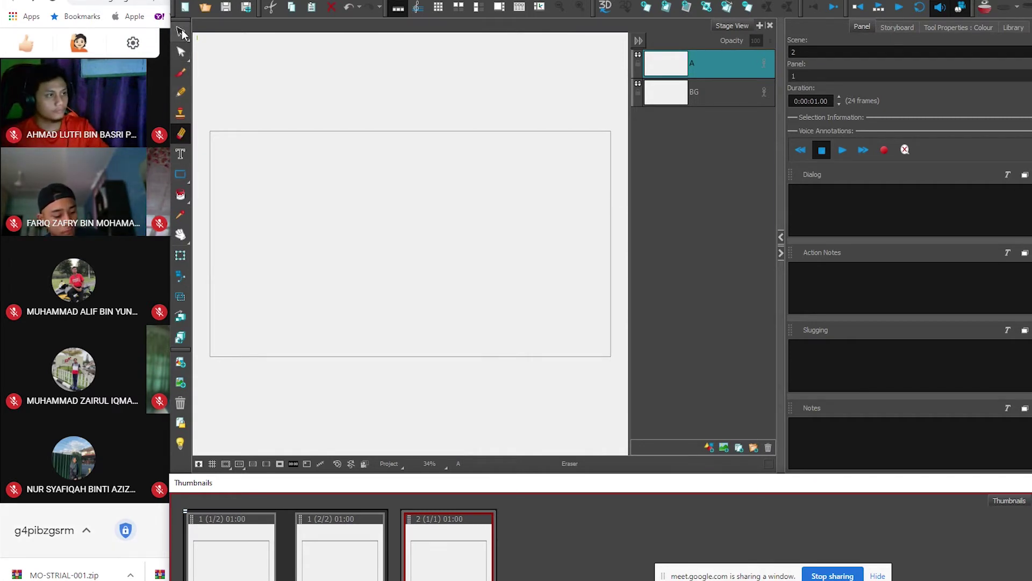
- Tour the drawing tools by activating Pencil, Eraser, Text, Rectangle, Paint and Hand one after another
left_click(184, 88)
left_click(183, 127)
left_click(182, 160)
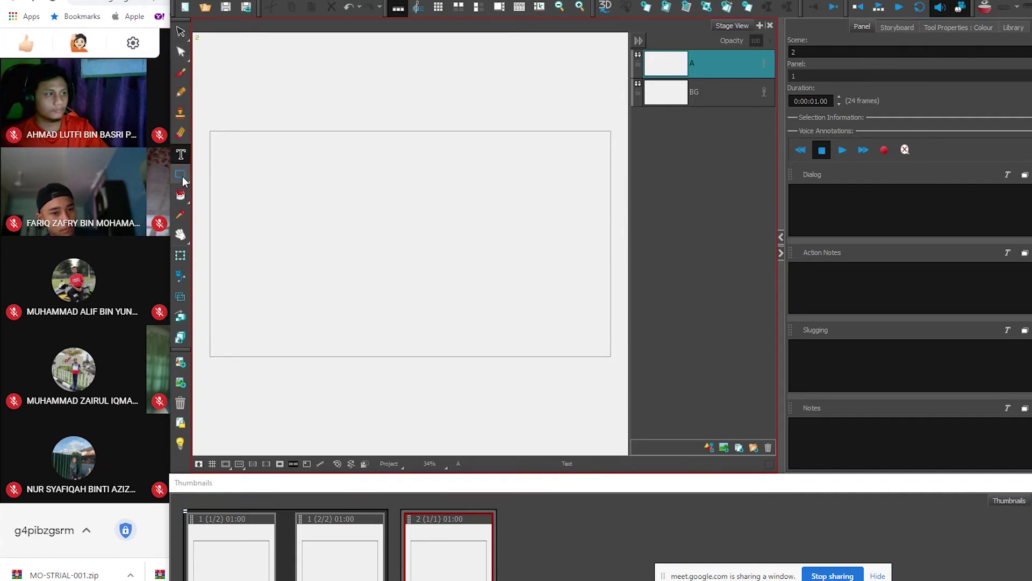
left_click(184, 179)
left_click(183, 196)
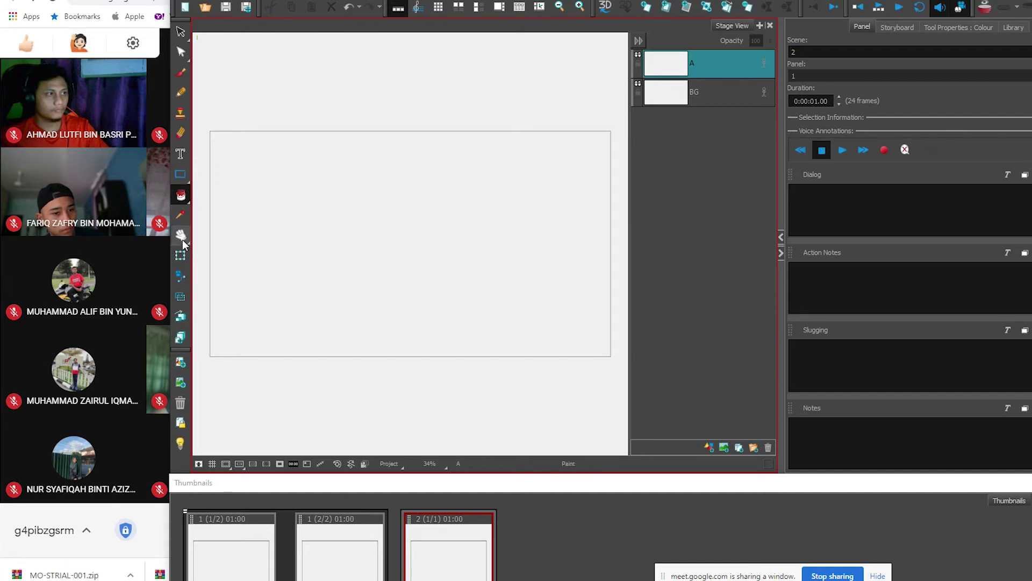
left_click(182, 239)
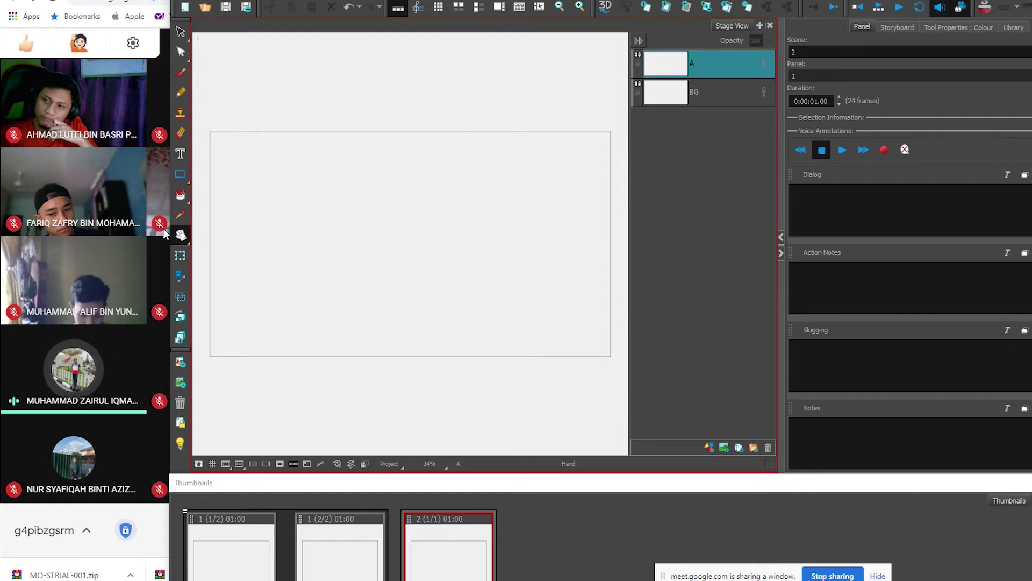
- Introduce the Select, Brush, Pencil, Stamp, Eraser and Text tools by activating each in turn
left_click(180, 32)
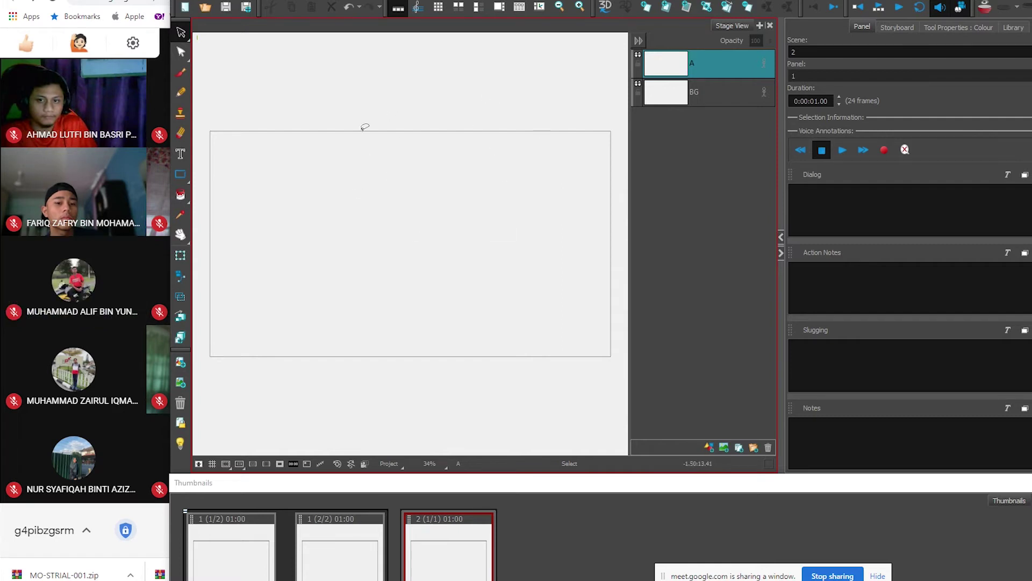
left_click(180, 71)
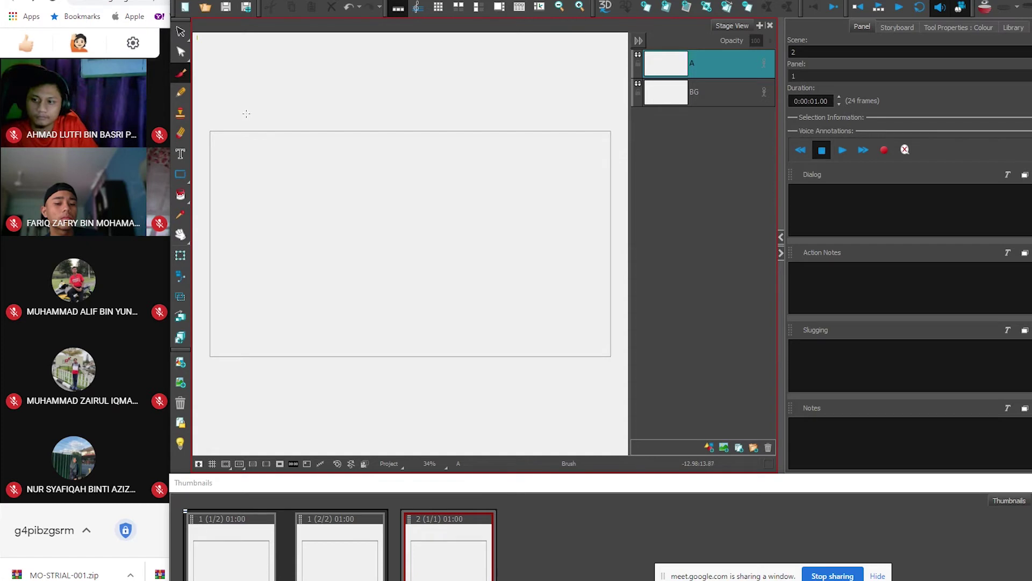
left_click(184, 92)
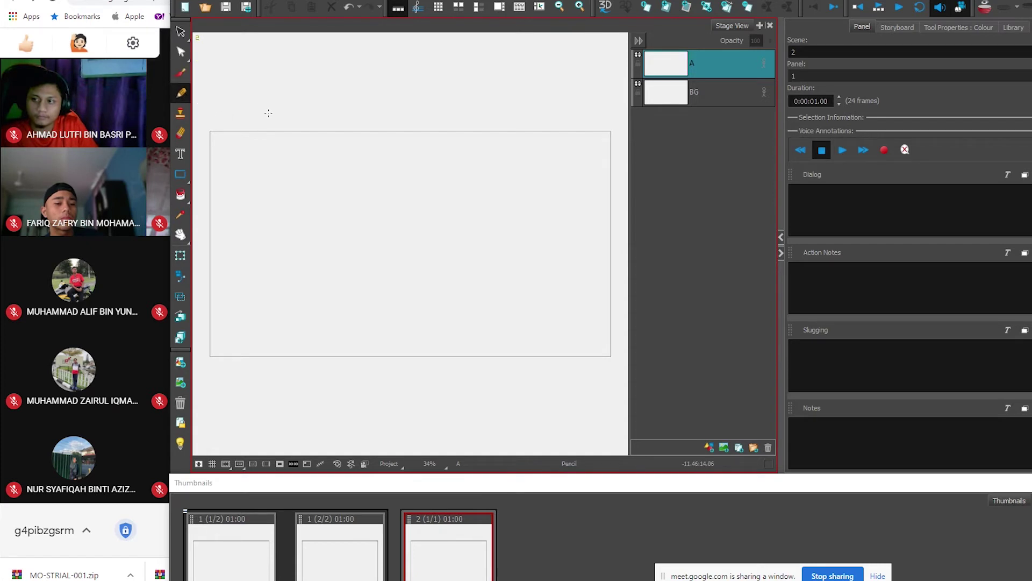
left_click(180, 114)
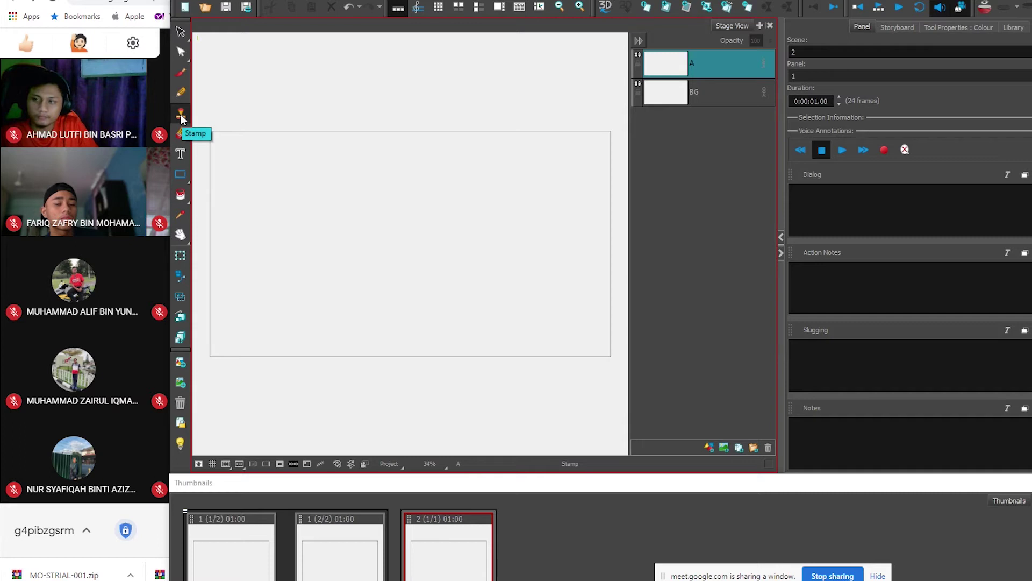
left_click(181, 135)
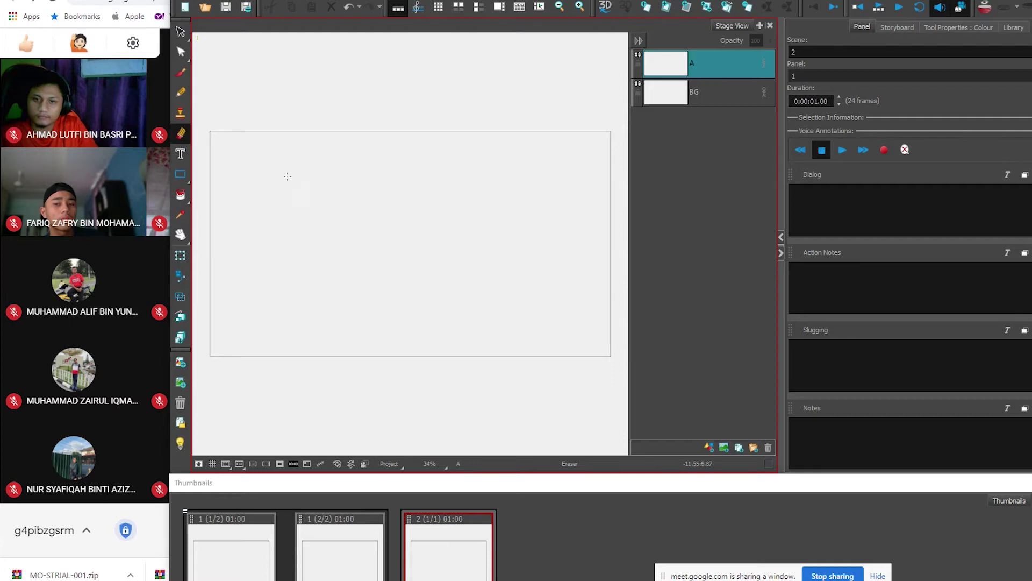
left_click(181, 156)
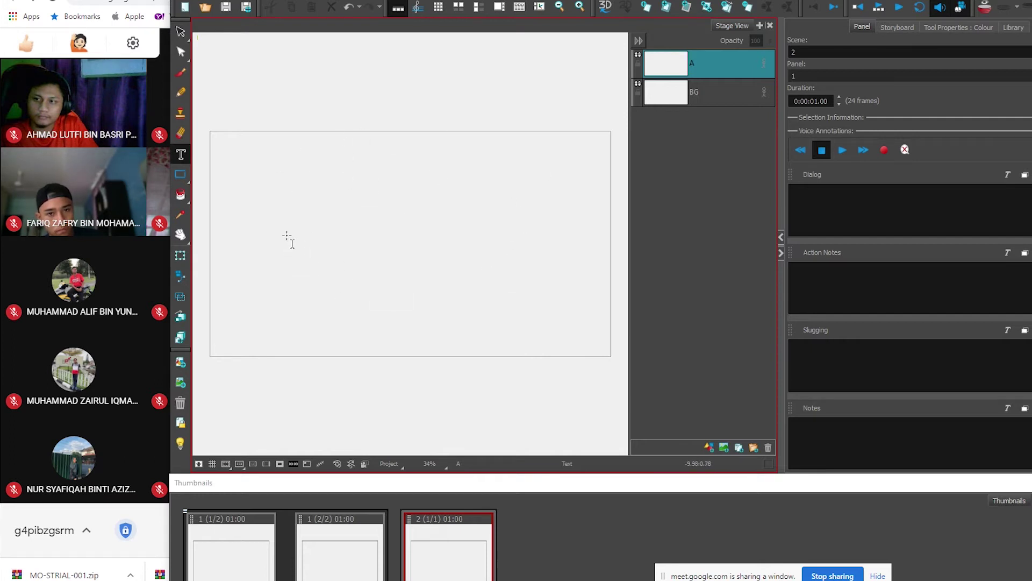
- Review the Rectangle, Ellipse, Line and Polyline shape options and the Paint tool, ending with the Select tool active
left_click(187, 182)
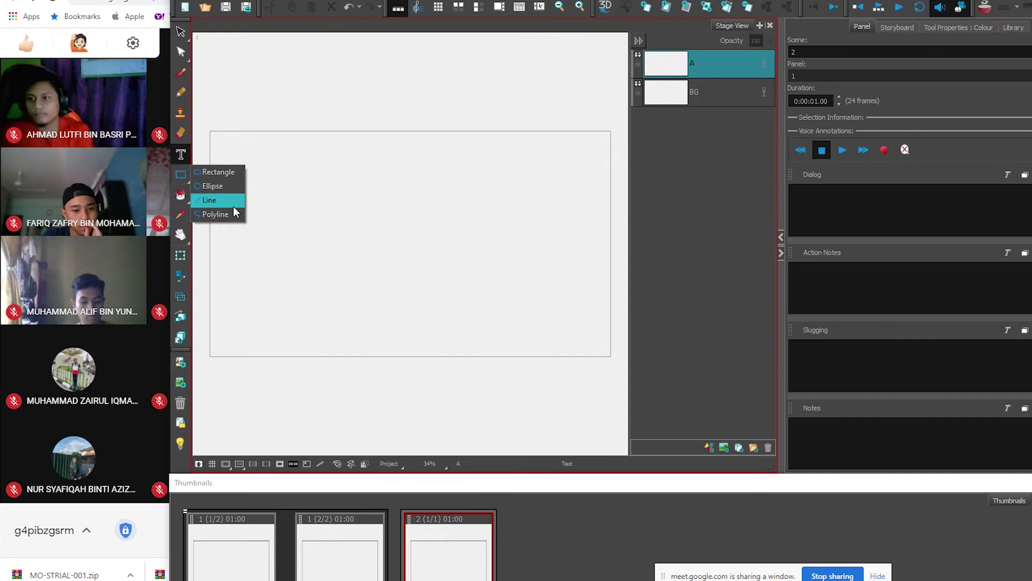
left_click(181, 175)
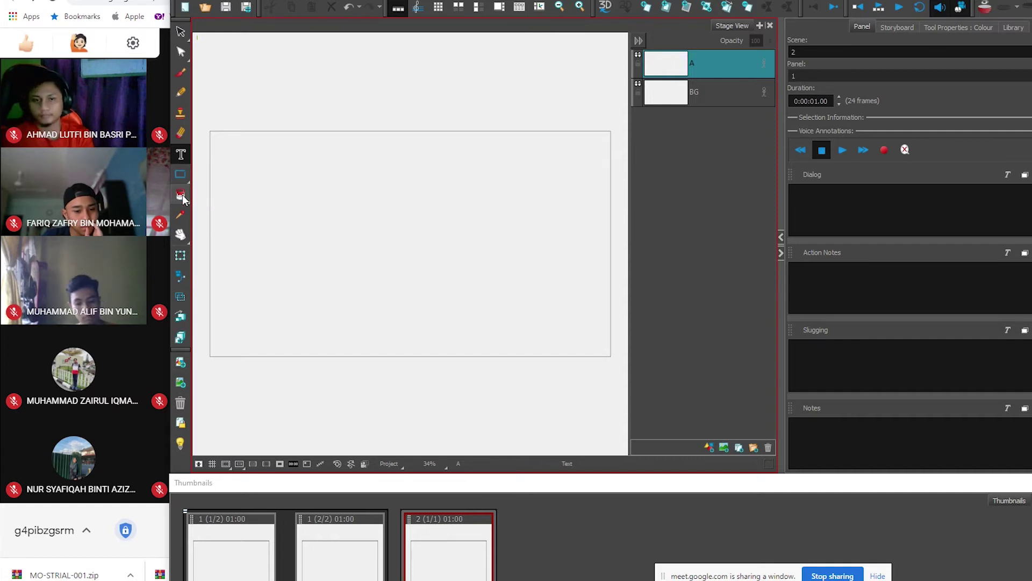
left_click(183, 196)
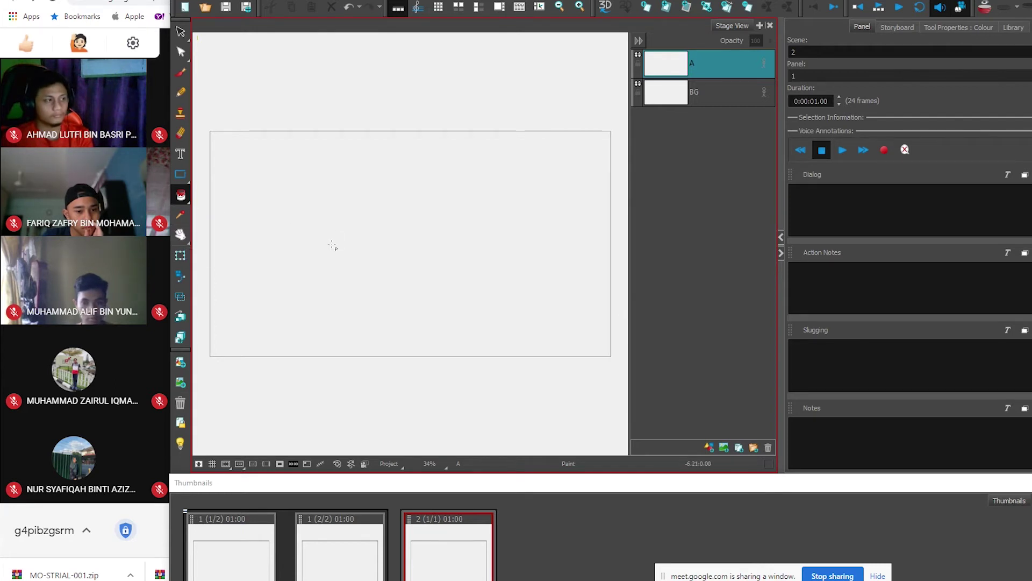
left_click(180, 32)
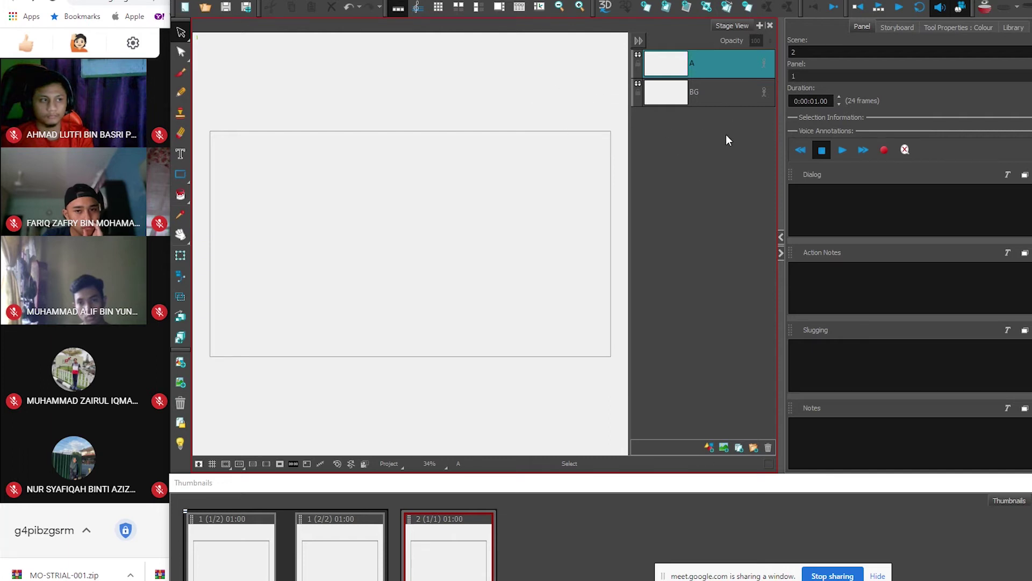
- Rename layer A of scene 2's panel as Character_1
left_click(711, 94)
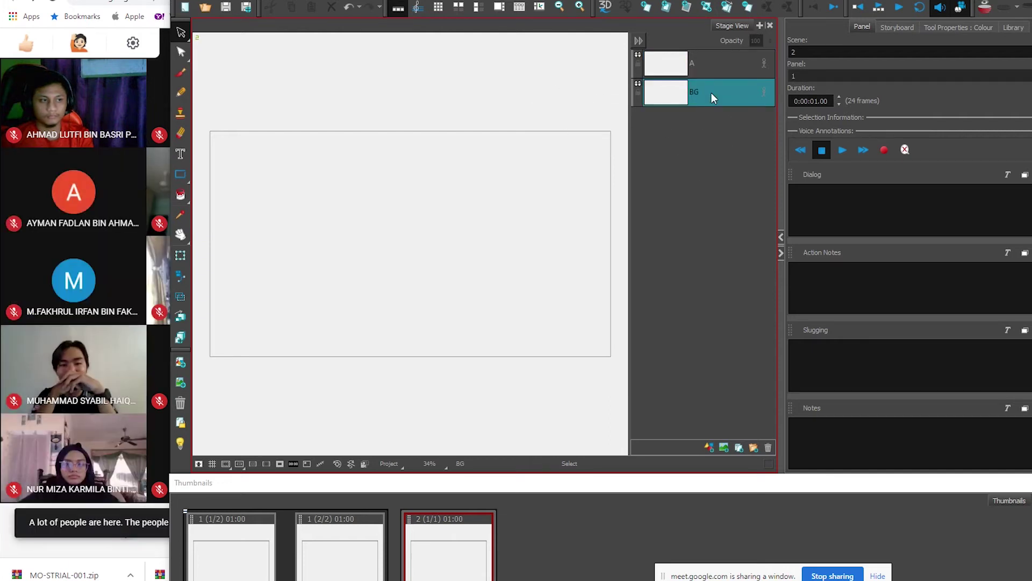
left_click(714, 68)
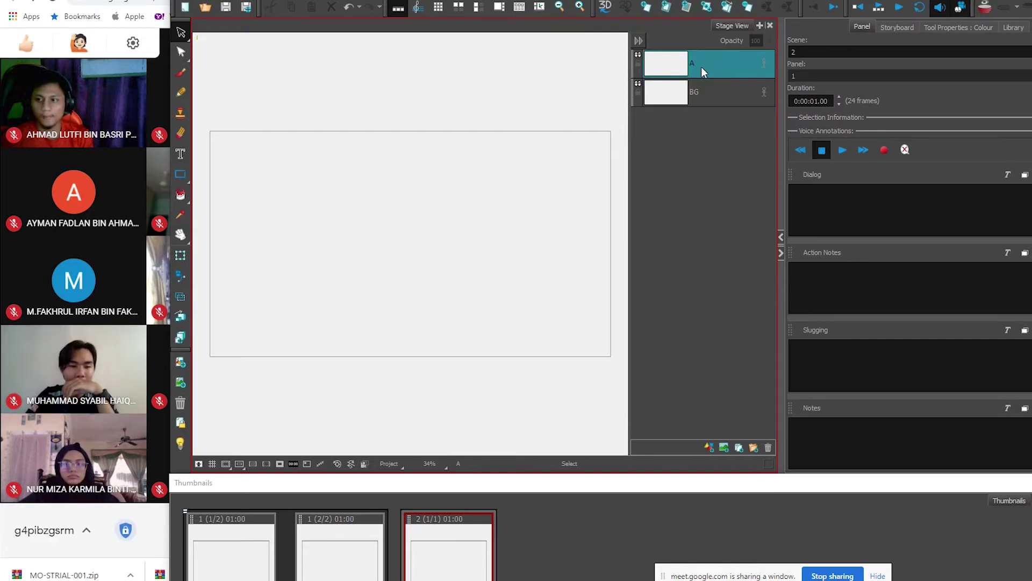
right_click(704, 67)
right_click(705, 57)
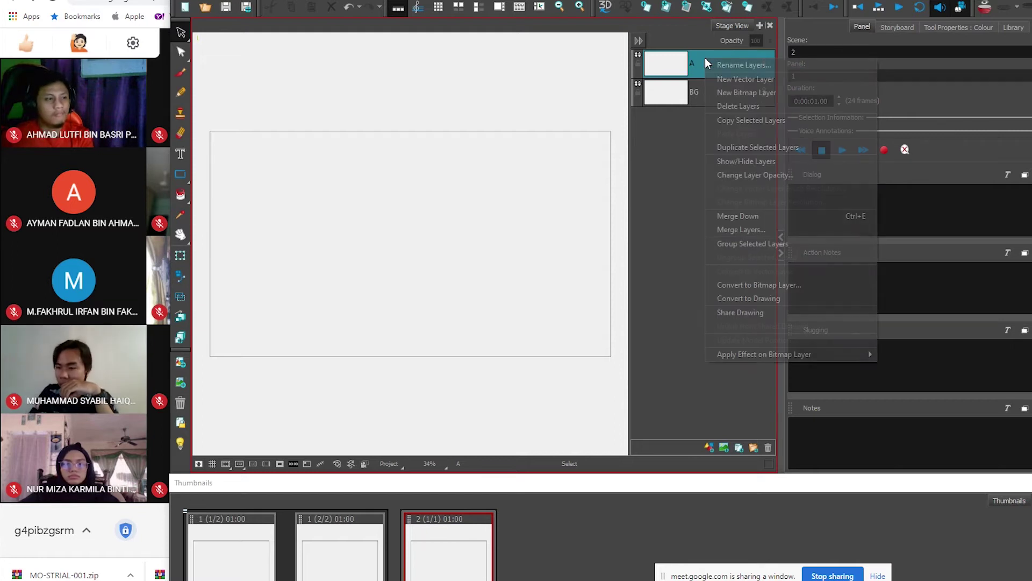
left_click(746, 65)
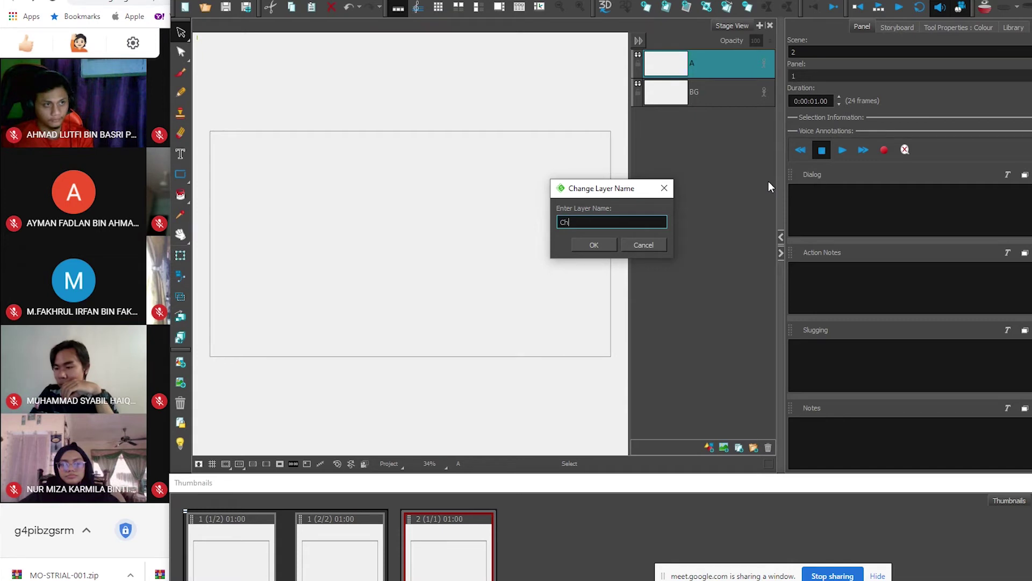
type("Character_1")
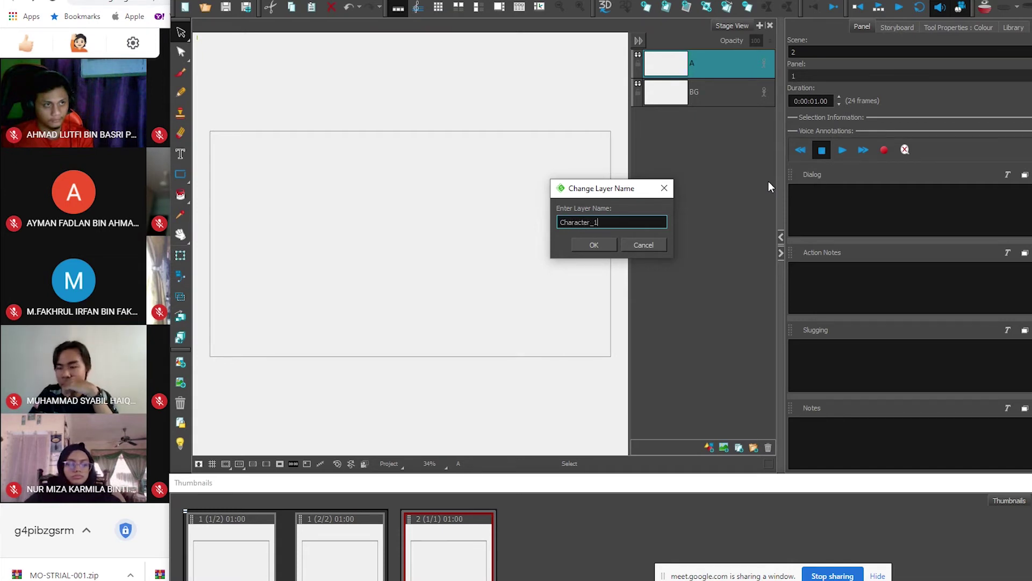
key("Return")
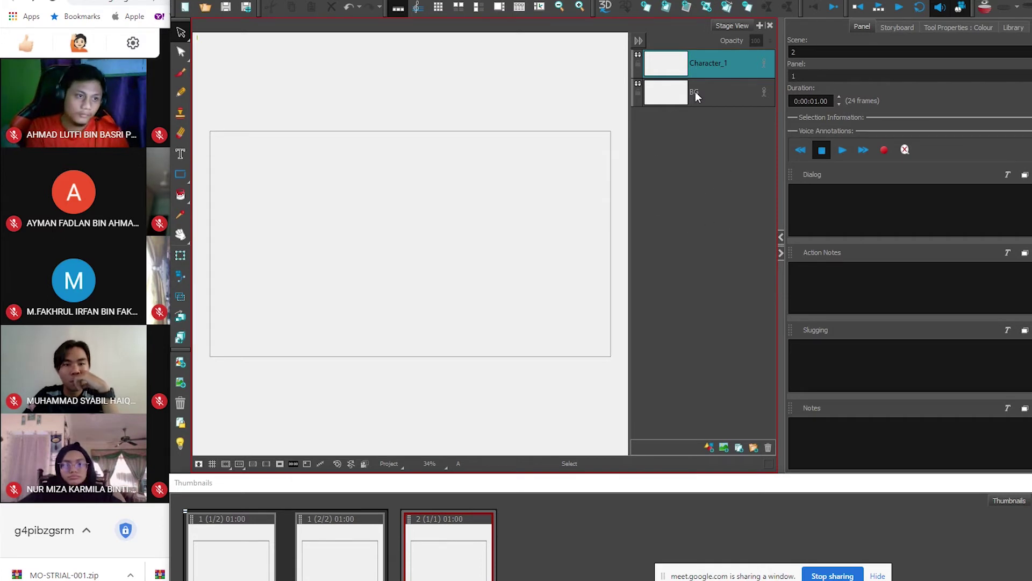
- Add a new vector layer above Character_1 and rename it Character_2
right_click(711, 147)
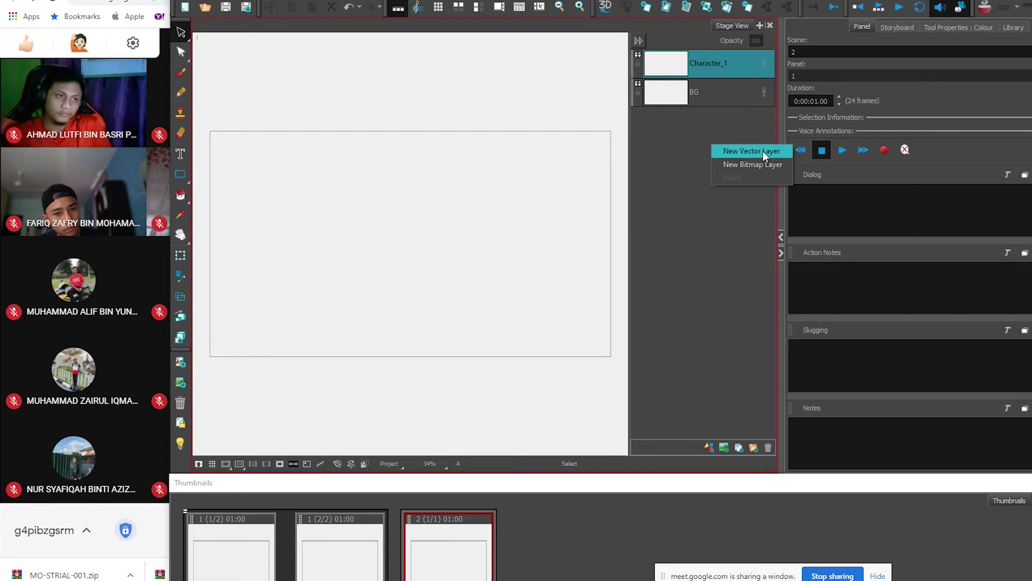
left_click(763, 151)
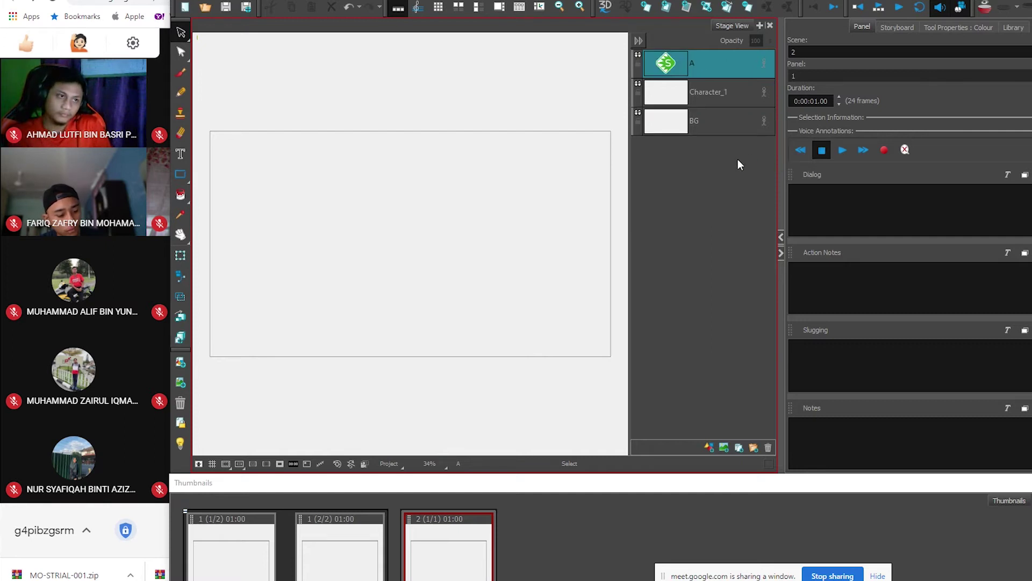
right_click(720, 67)
left_click(751, 78)
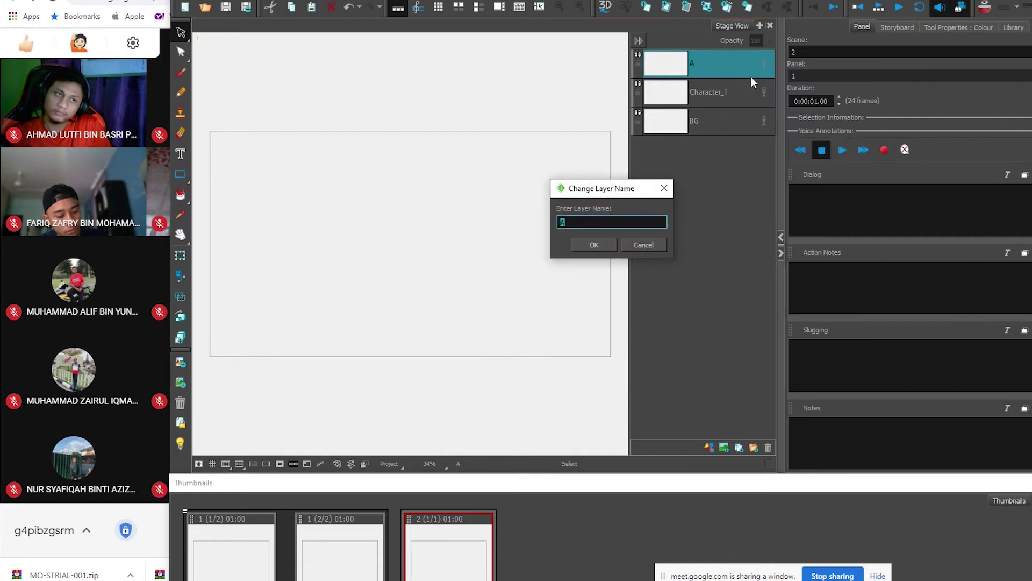
type("Ch")
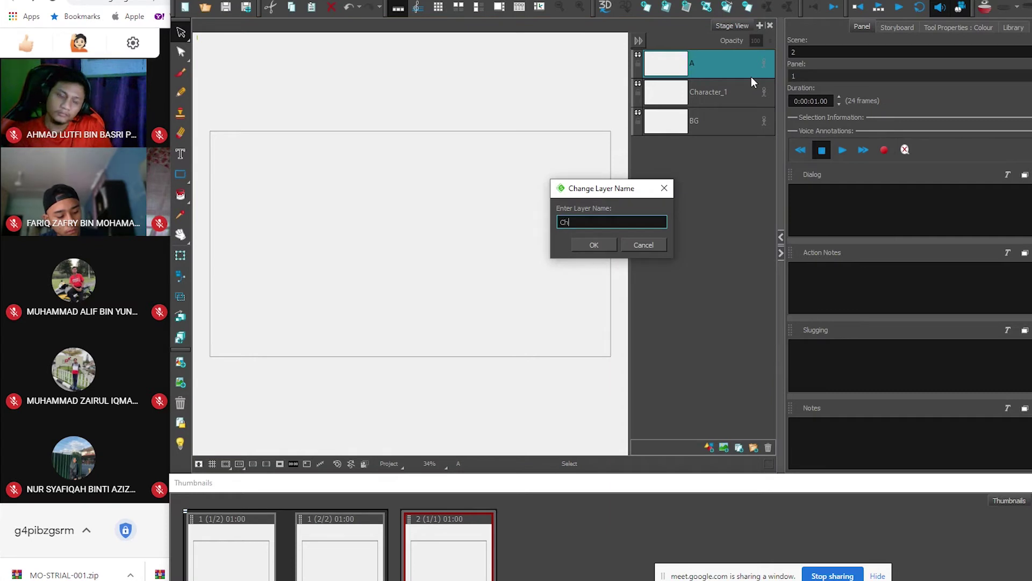
type("aracter_2")
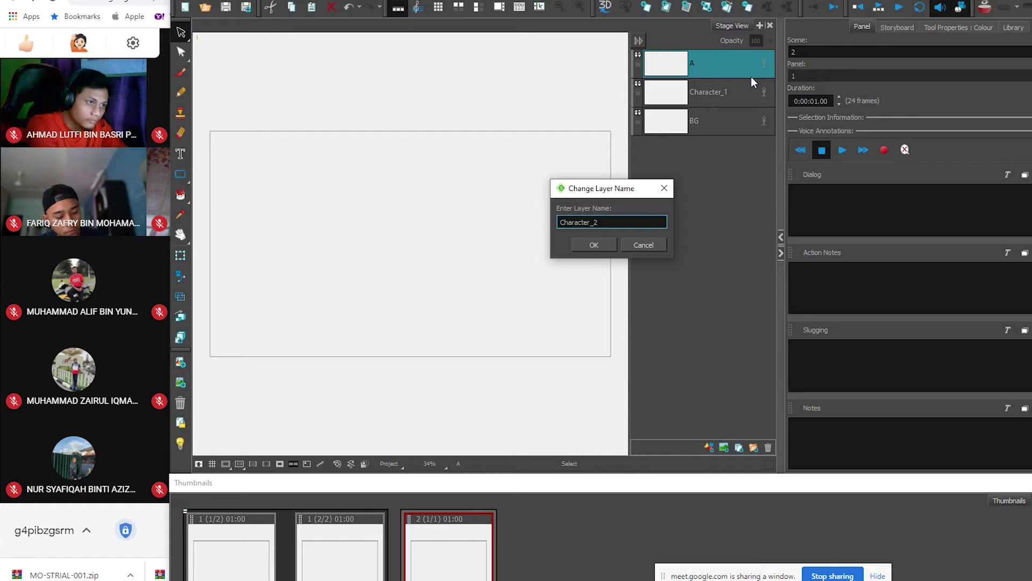
key("Return")
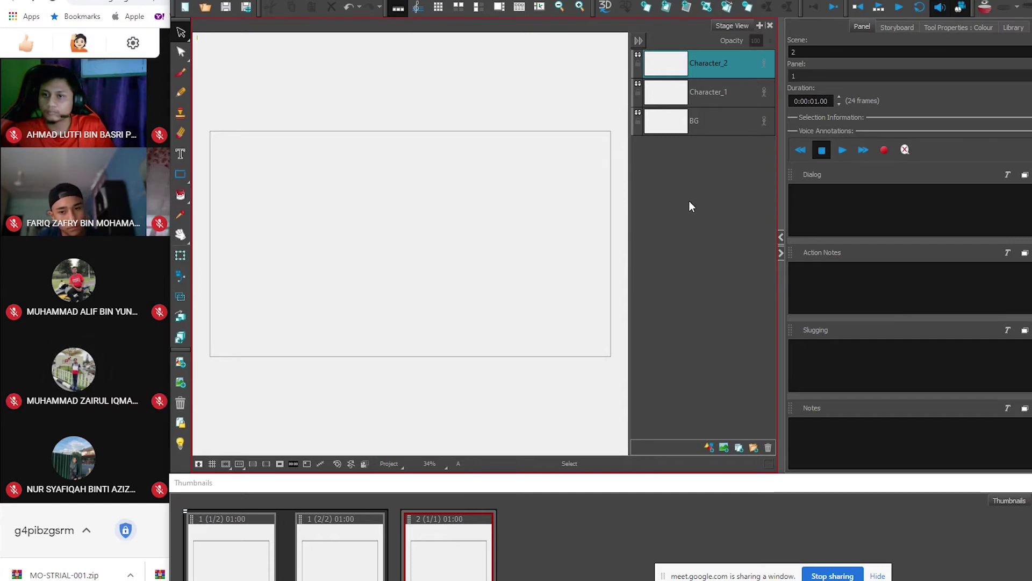
- Review the layer stack by selecting the BG, Character_1 and Character_2 layers in turn
left_click(718, 131)
left_click(723, 94)
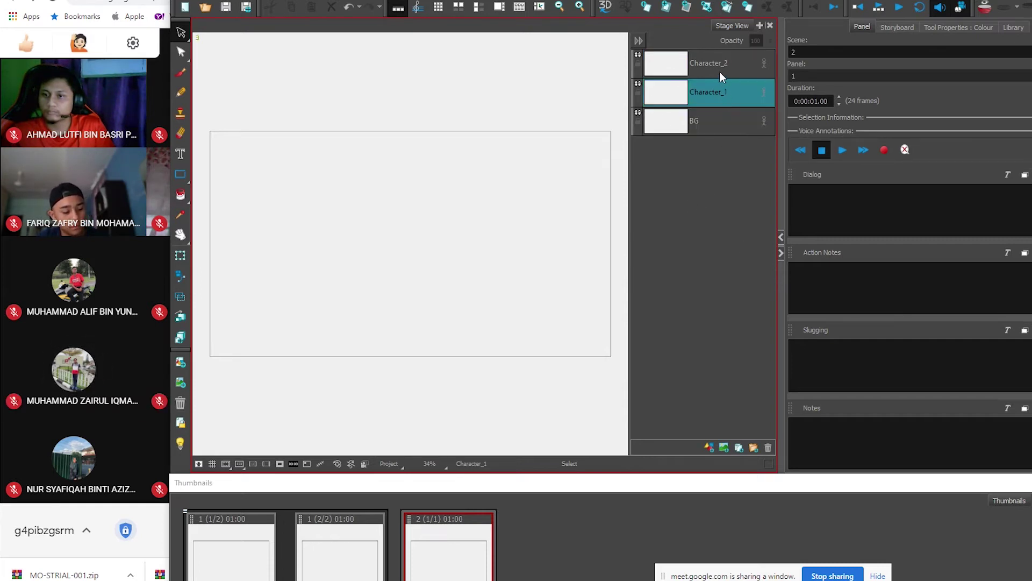
left_click(719, 72)
left_click(716, 133)
left_click(718, 100)
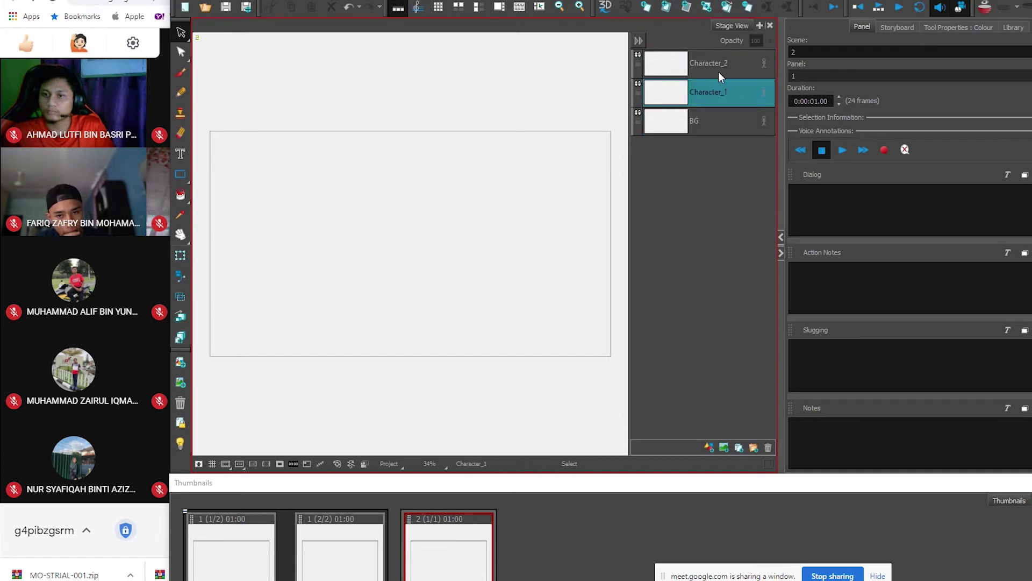
left_click(718, 72)
left_click(725, 123)
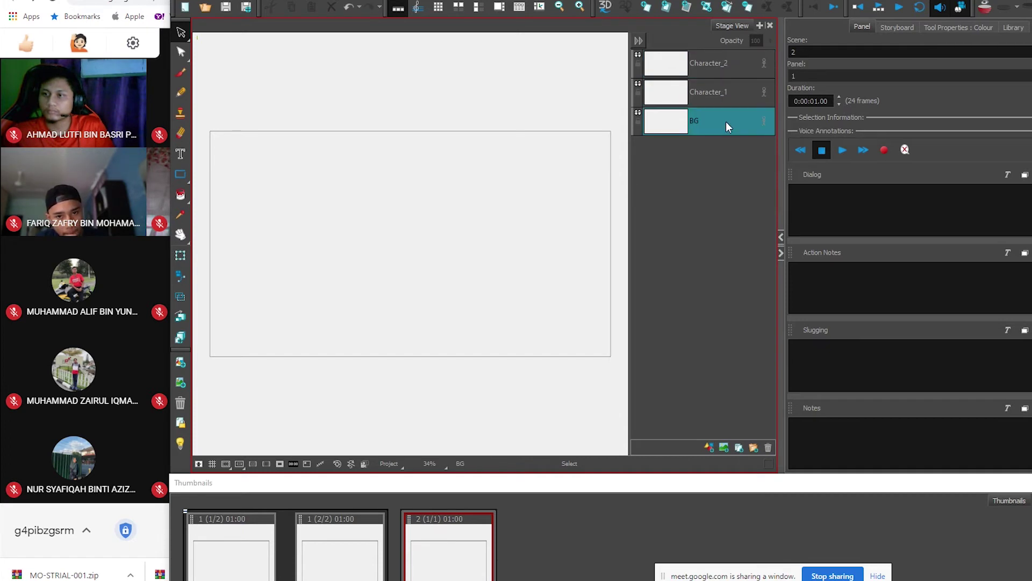
left_click(725, 94)
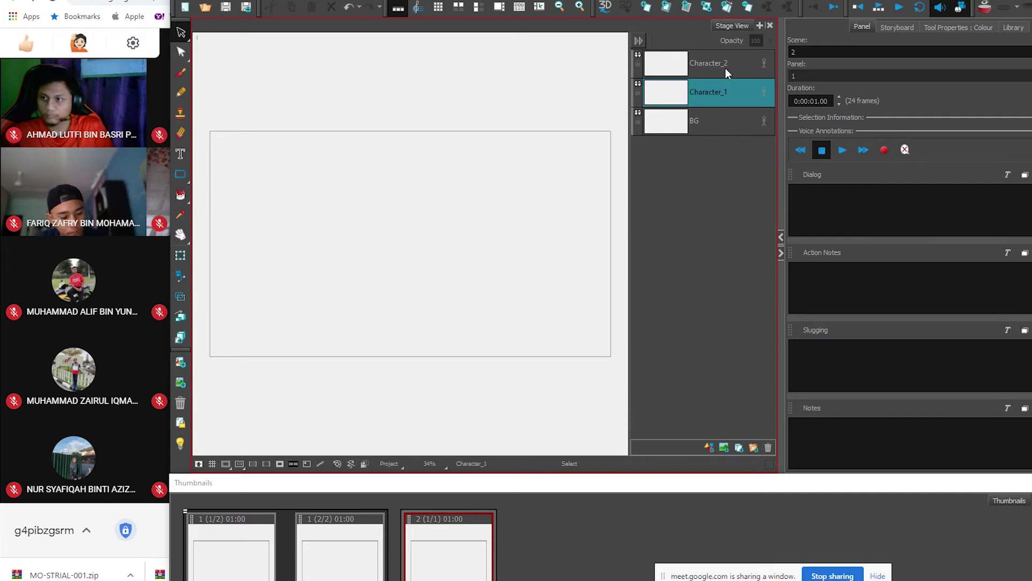
left_click(725, 71)
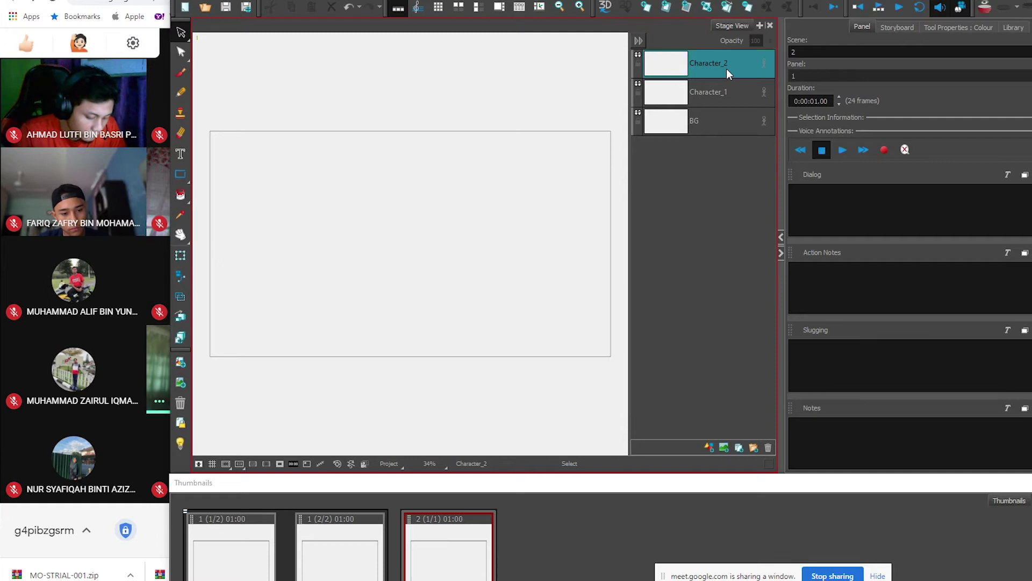
- Activate the Brush tool on the BG layer and set the brush's maximum size to 70.4 and smoothing to about 26
left_click(711, 128)
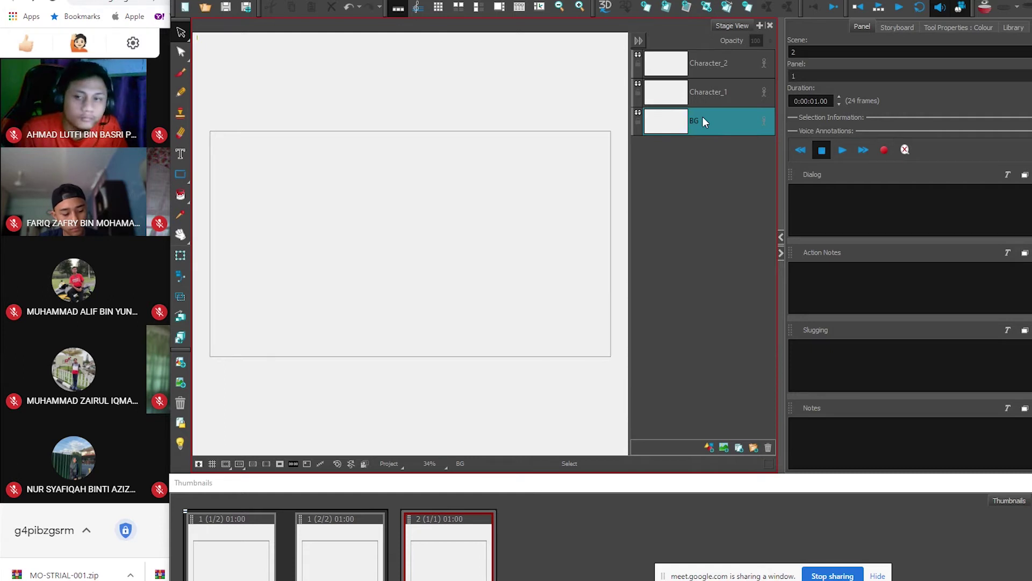
left_click(179, 76)
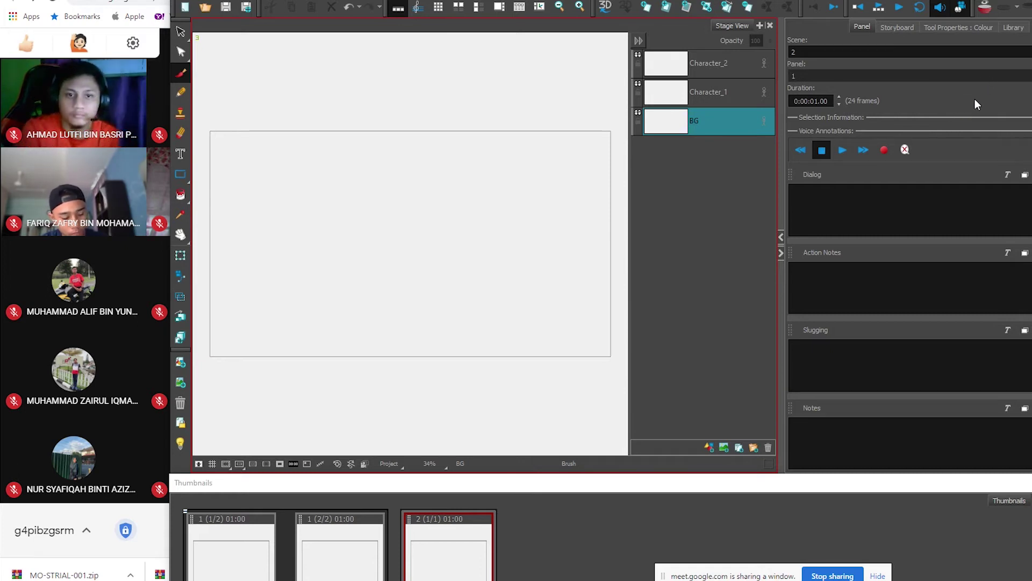
left_click(956, 27)
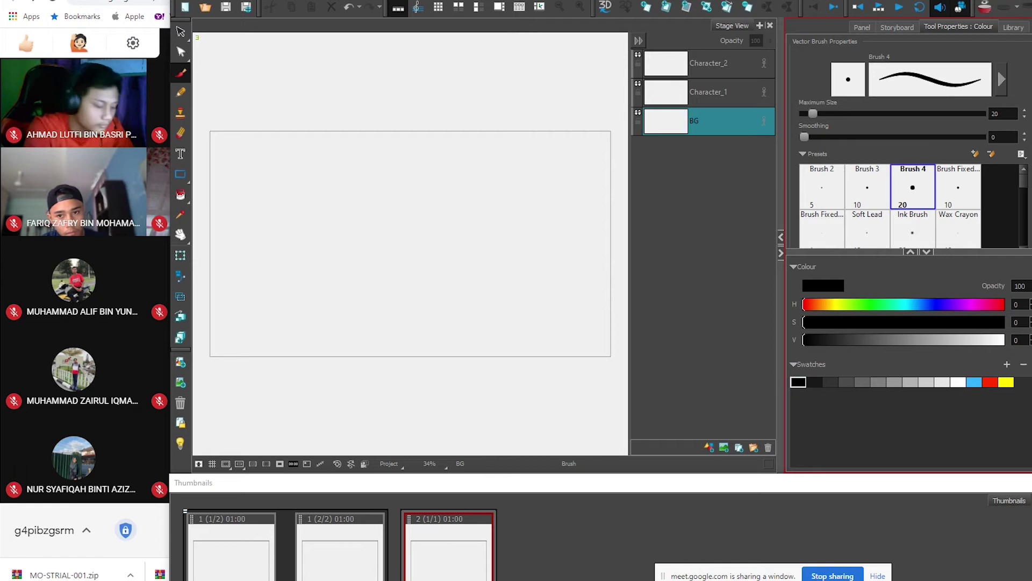
scroll(1029, 199, "down", 1)
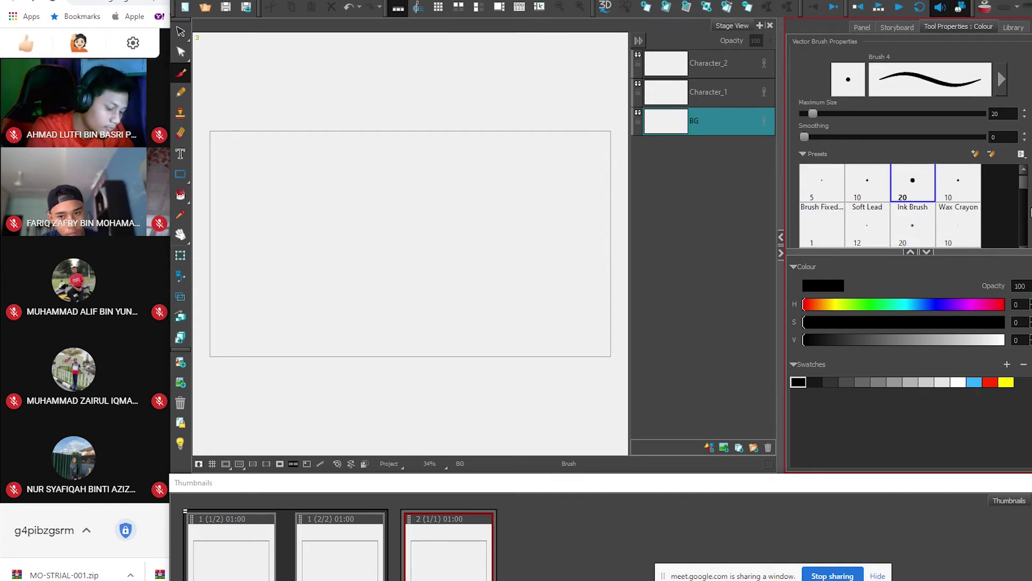
left_click_drag(1024, 186, 1024, 221)
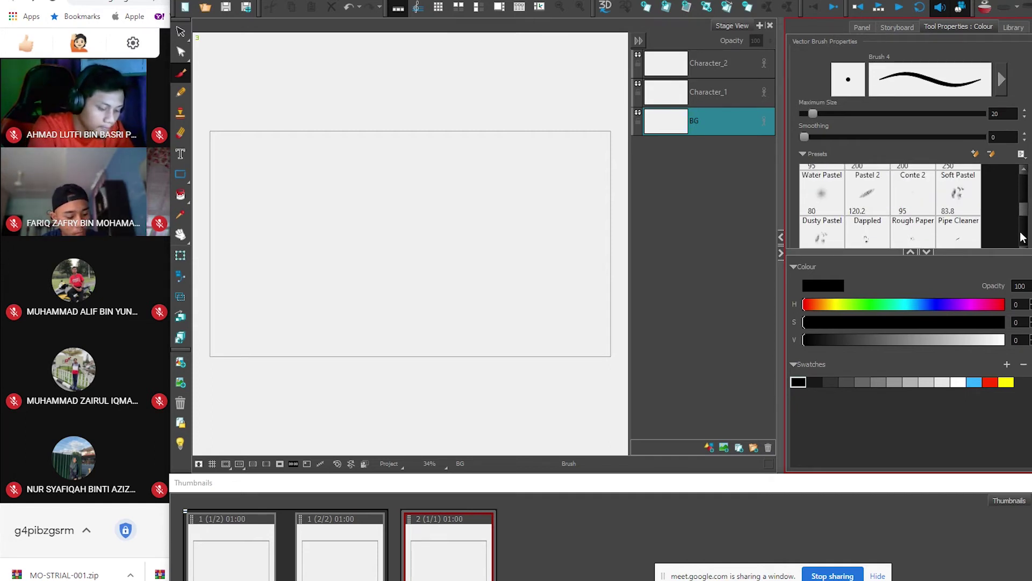
scroll(1025, 207, "up", 3)
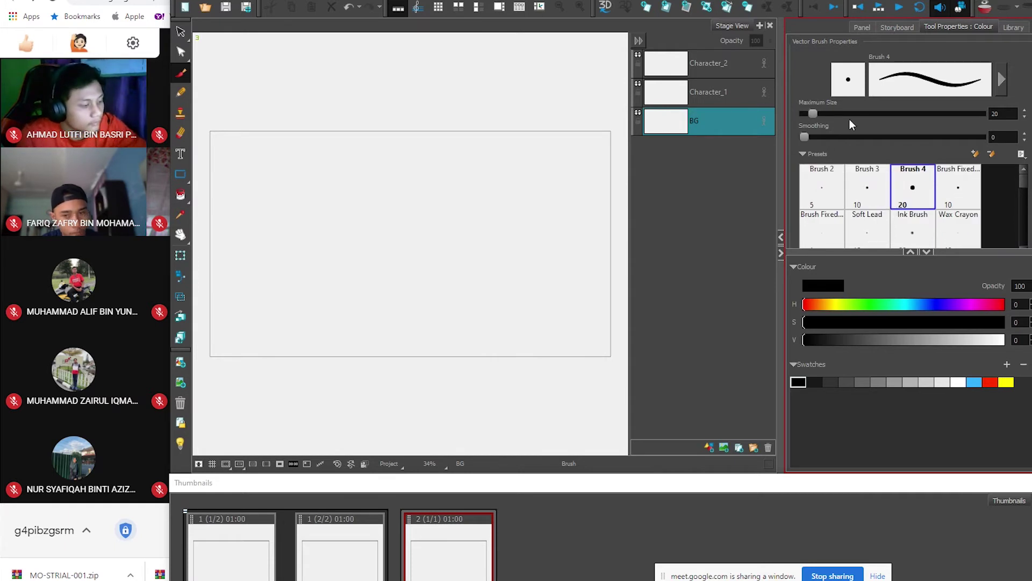
mouse_move(812, 114)
left_mouse_down()
mouse_move(866, 114)
mouse_move(824, 114)
mouse_move(837, 114)
mouse_move(839, 138)
mouse_move(933, 138)
mouse_move(834, 138)
mouse_move(857, 138)
left_mouse_up()
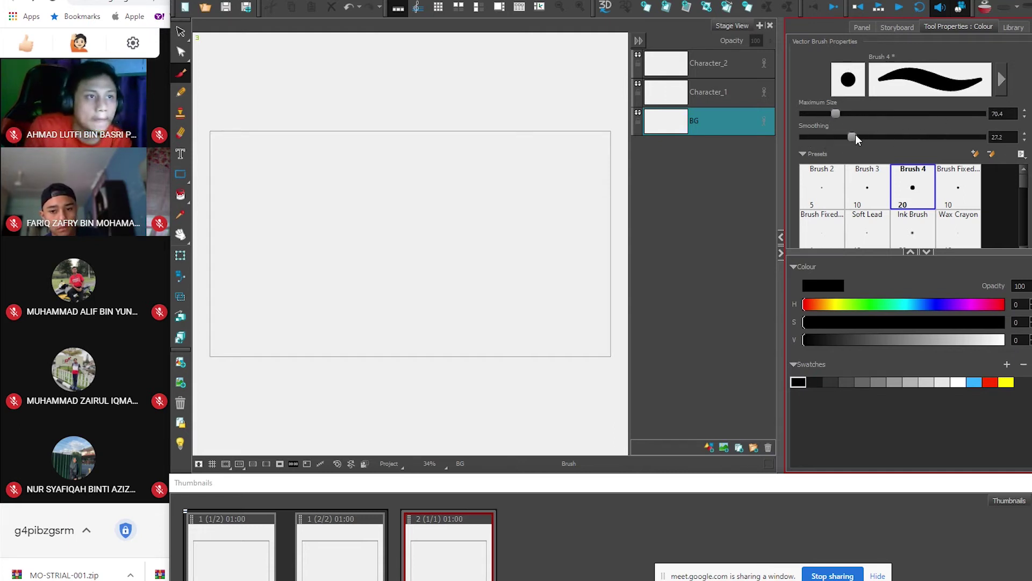
- Mix a light purple brush colour with hue 282, saturation 34 and value 89
left_click_drag(911, 305, 929, 305)
left_click(936, 322)
mouse_move(940, 340)
left_mouse_down()
mouse_move(927, 340)
mouse_move(983, 340)
left_mouse_up()
mouse_move(884, 305)
left_mouse_down()
mouse_move(871, 307)
mouse_move(960, 305)
mouse_move(901, 340)
left_mouse_up()
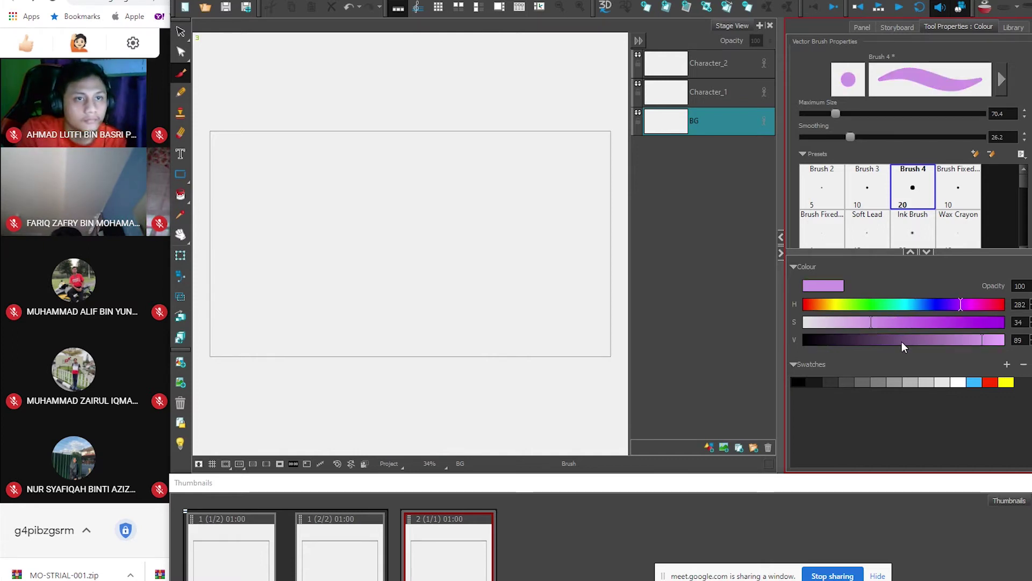
- Mix a dark green brush colour with hue 119, saturation 83 and value 27
left_click(934, 322)
left_click_drag(934, 305, 925, 306)
left_click(895, 339)
left_click(970, 322)
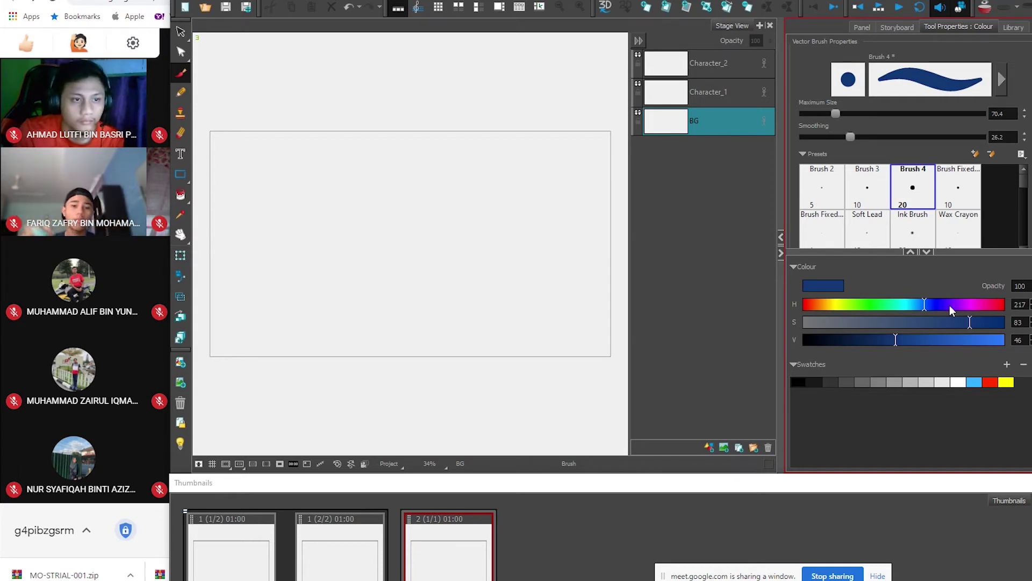
left_click(871, 309)
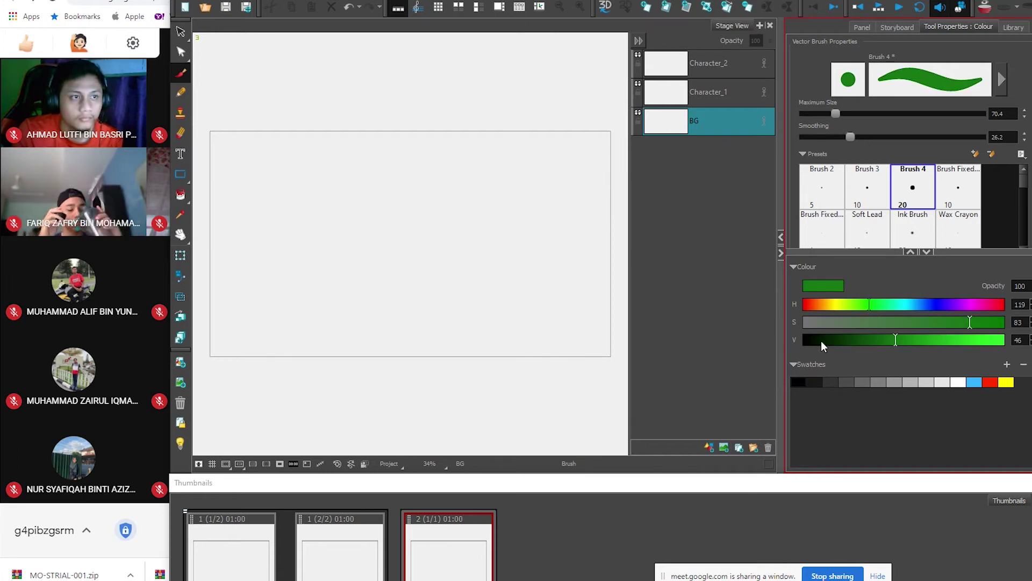
left_click(858, 340)
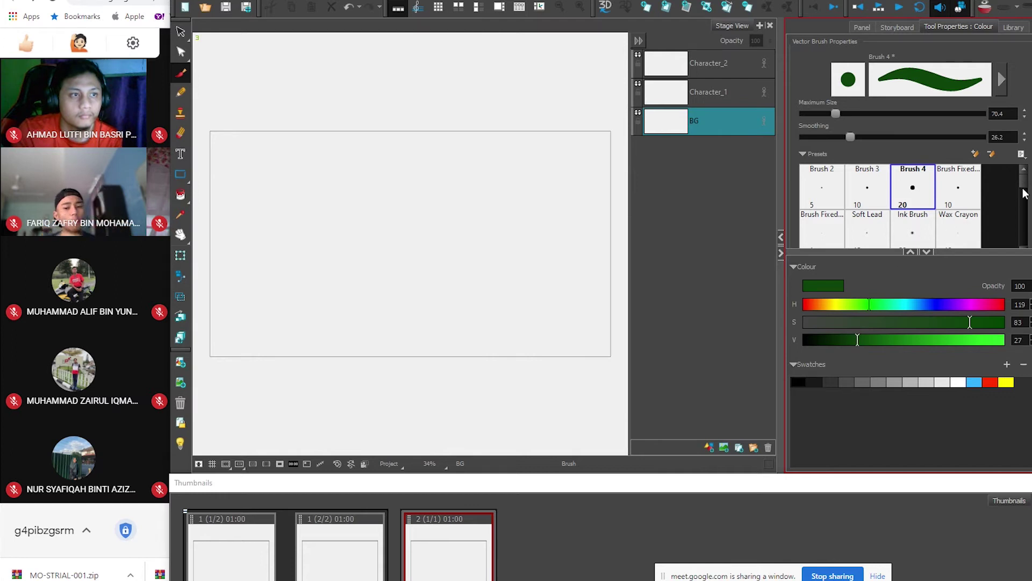
- Paint dark green grass strokes along the bottom of the camera frame on the BG layer using the Textured Wash brush preset
left_click_drag(1026, 182, 1023, 211)
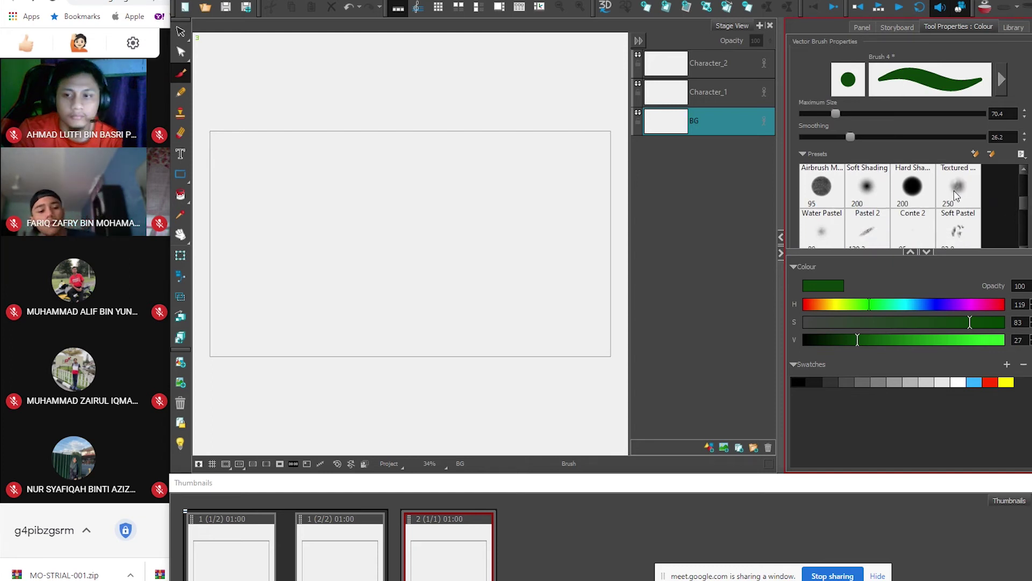
left_click(963, 195)
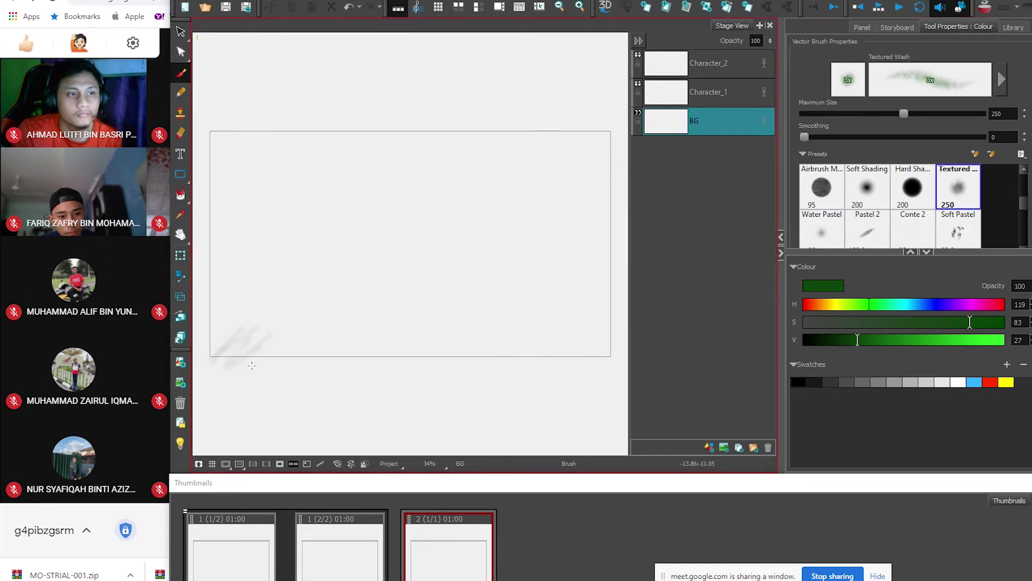
mouse_move(286, 340)
left_mouse_down()
mouse_move(312, 333)
mouse_move(306, 362)
mouse_move(367, 333)
mouse_move(364, 349)
mouse_move(380, 348)
mouse_move(367, 364)
mouse_move(386, 355)
left_mouse_up()
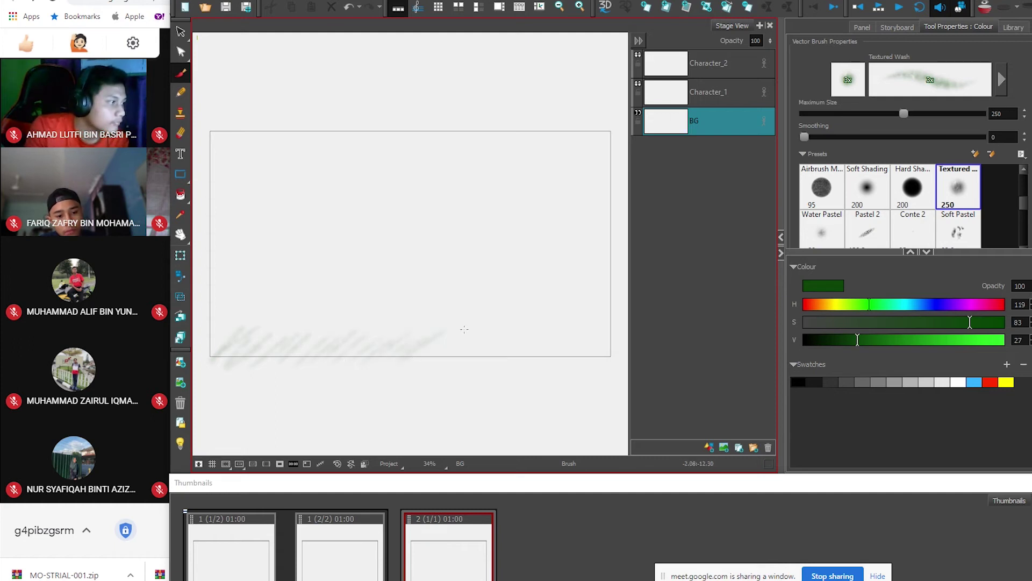
mouse_move(446, 367)
left_mouse_down()
mouse_move(524, 331)
mouse_move(490, 363)
left_mouse_up()
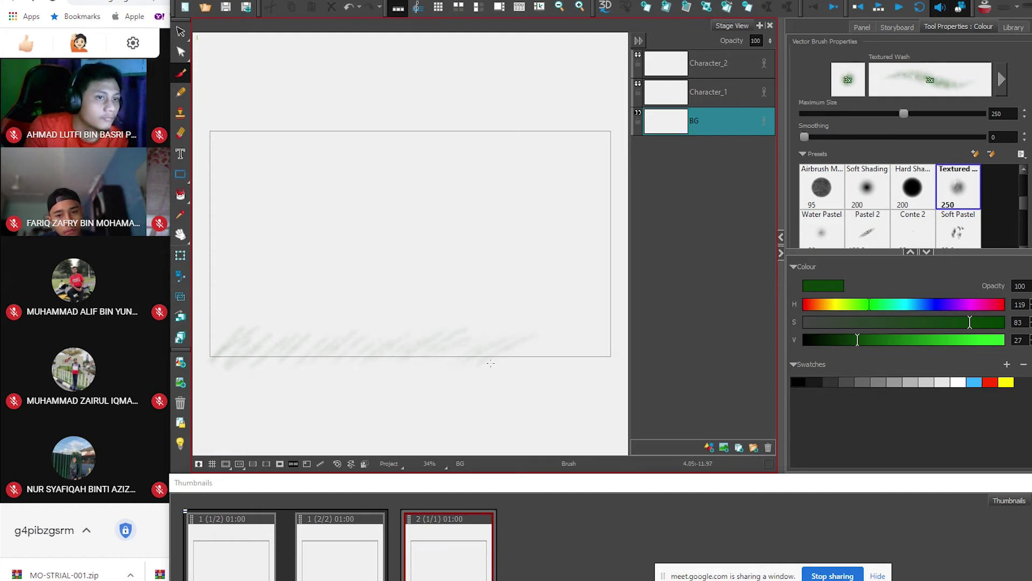
left_click_drag(563, 330, 555, 352)
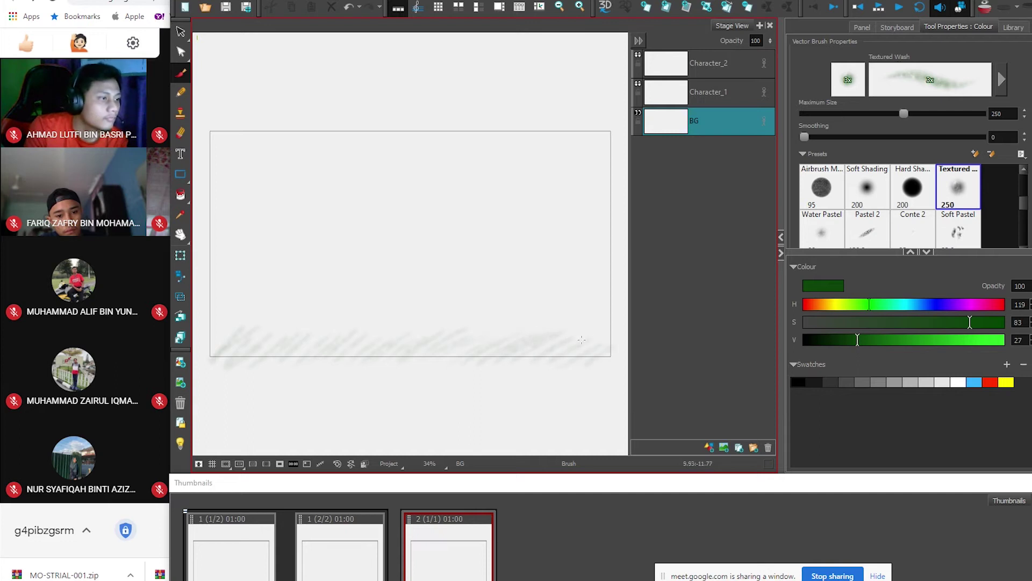
left_click_drag(214, 340, 242, 321)
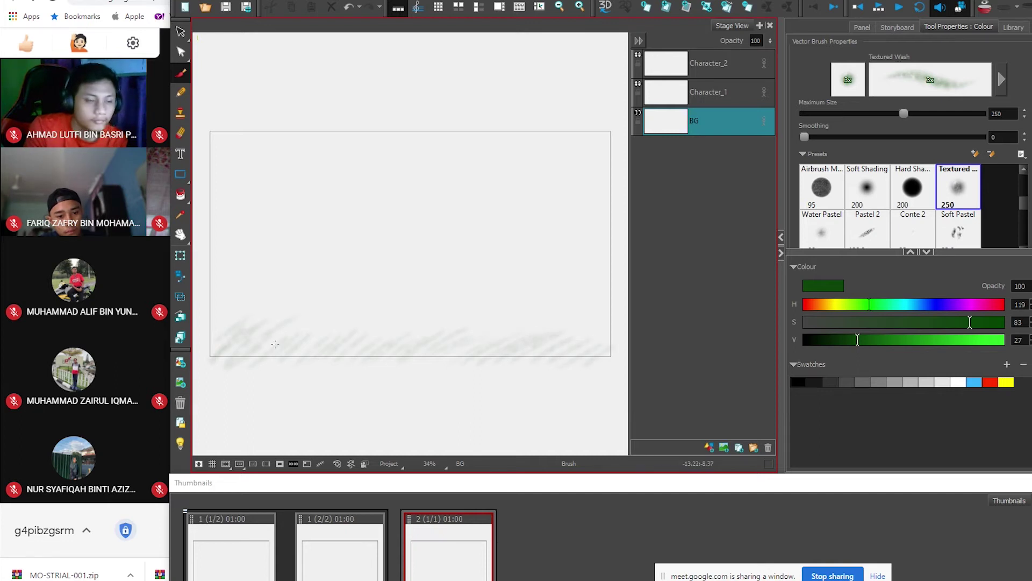
left_click_drag(330, 337, 525, 331)
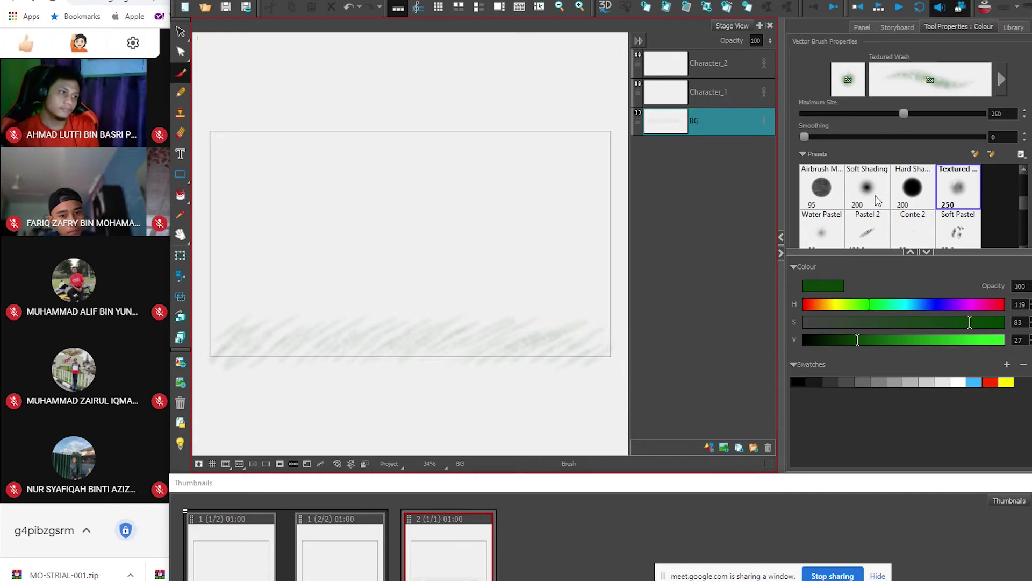
- Paint finer dark green grass strokes over the grass band on the BG layer using the Water Pastel brush preset
left_click(820, 235)
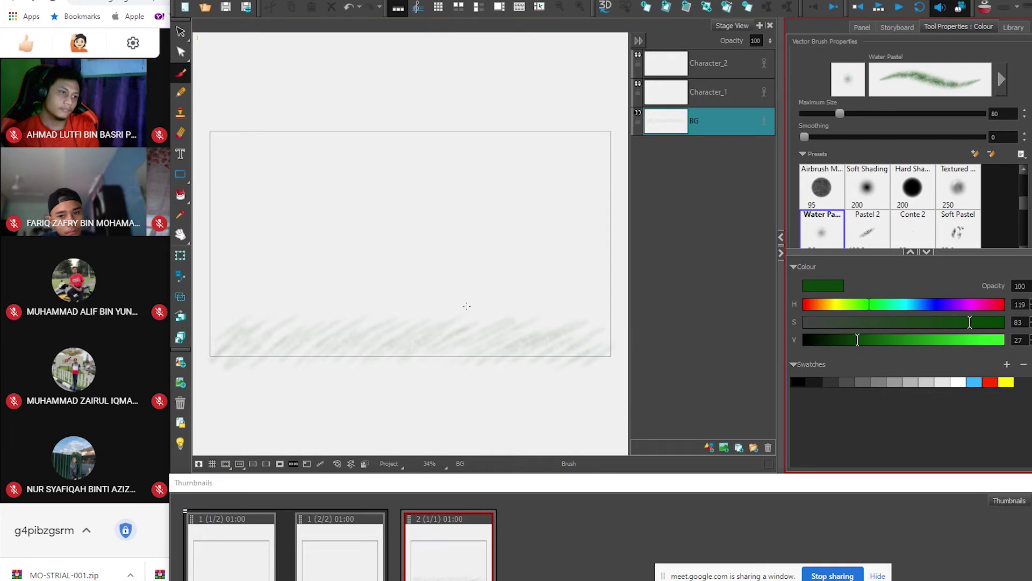
mouse_move(237, 326)
left_mouse_down()
mouse_move(217, 351)
mouse_move(311, 331)
mouse_move(274, 360)
mouse_move(324, 331)
mouse_move(294, 356)
mouse_move(346, 332)
mouse_move(320, 355)
mouse_move(361, 333)
mouse_move(348, 352)
mouse_move(418, 340)
mouse_move(415, 356)
mouse_move(462, 344)
mouse_move(448, 357)
mouse_move(513, 337)
mouse_move(497, 364)
mouse_move(548, 341)
mouse_move(559, 353)
mouse_move(597, 332)
left_mouse_up()
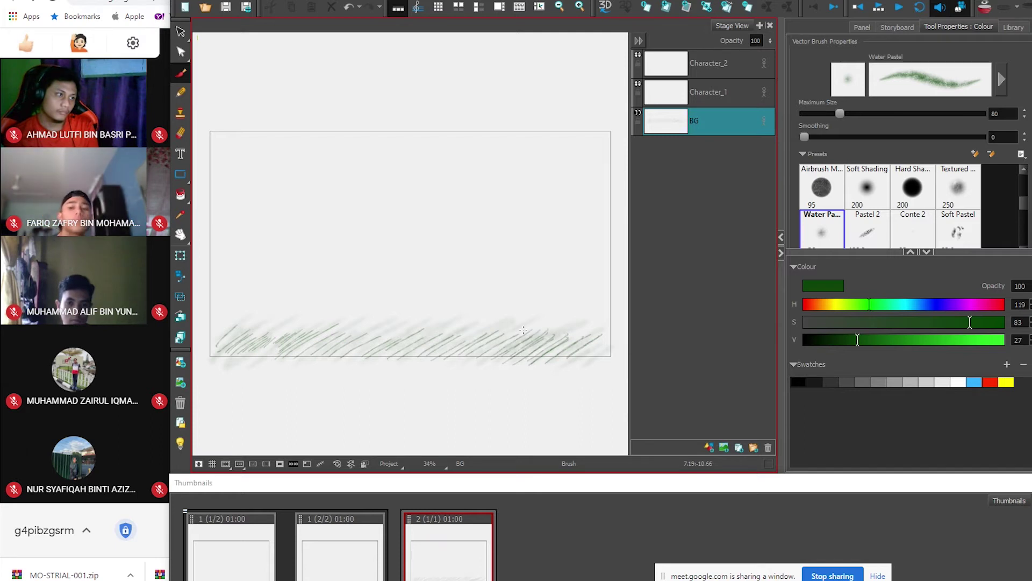
left_click_drag(428, 357, 466, 331)
left_click_drag(417, 363, 452, 332)
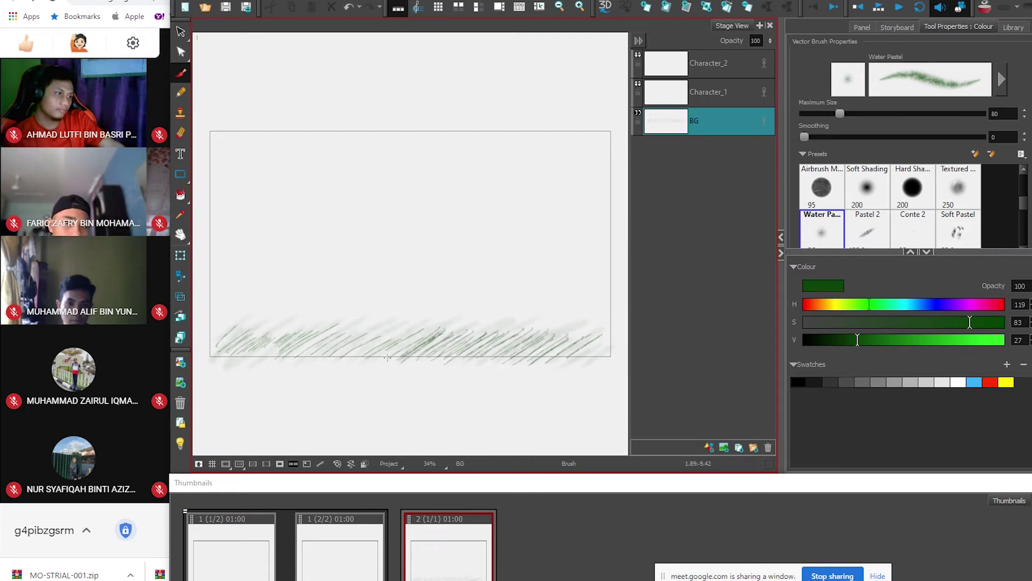
mouse_move(361, 359)
left_mouse_down()
mouse_move(406, 326)
mouse_move(380, 329)
left_mouse_up()
mouse_move(308, 363)
left_mouse_down()
mouse_move(359, 333)
mouse_move(294, 360)
mouse_move(333, 329)
mouse_move(279, 363)
mouse_move(303, 331)
mouse_move(261, 364)
mouse_move(292, 333)
mouse_move(236, 362)
mouse_move(274, 334)
left_mouse_up()
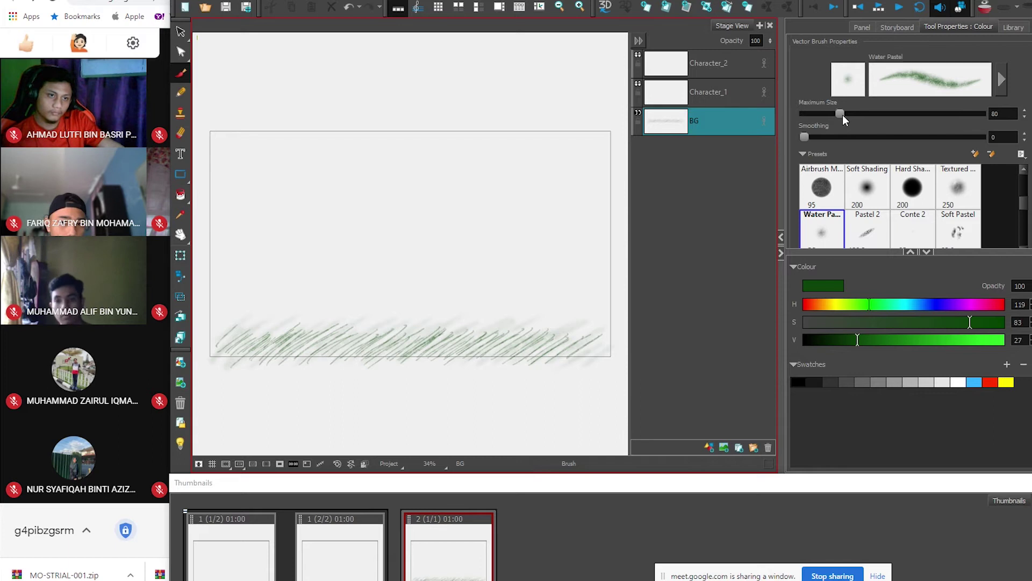
- Reduce the Water Pastel brush's maximum size to 49.6 and add thinner dark green strokes to the grass band
left_click_drag(839, 115, 829, 115)
mouse_move(802, 114)
left_mouse_down()
mouse_move(883, 114)
mouse_move(827, 115)
left_mouse_up()
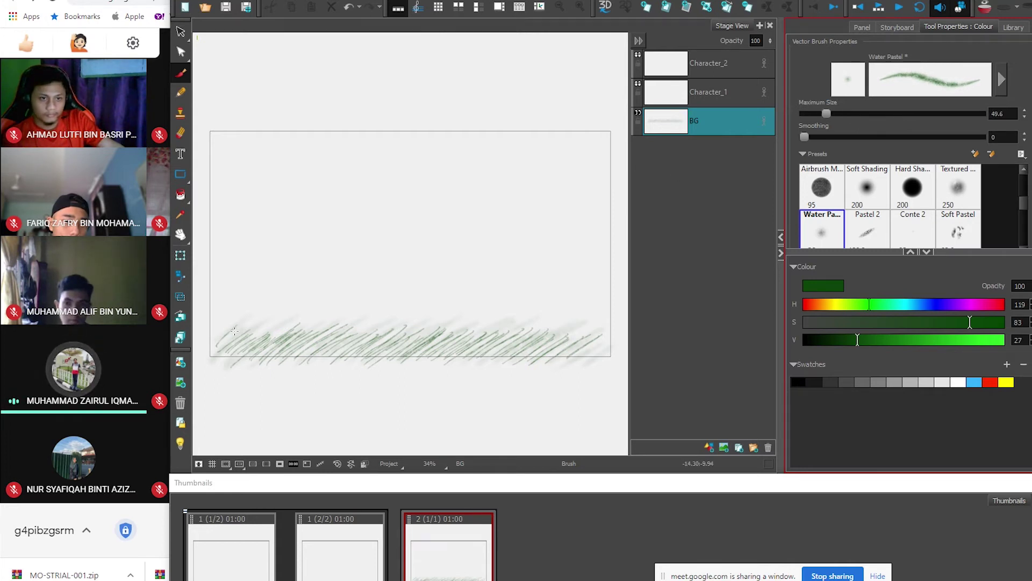
left_click_drag(213, 350, 222, 329)
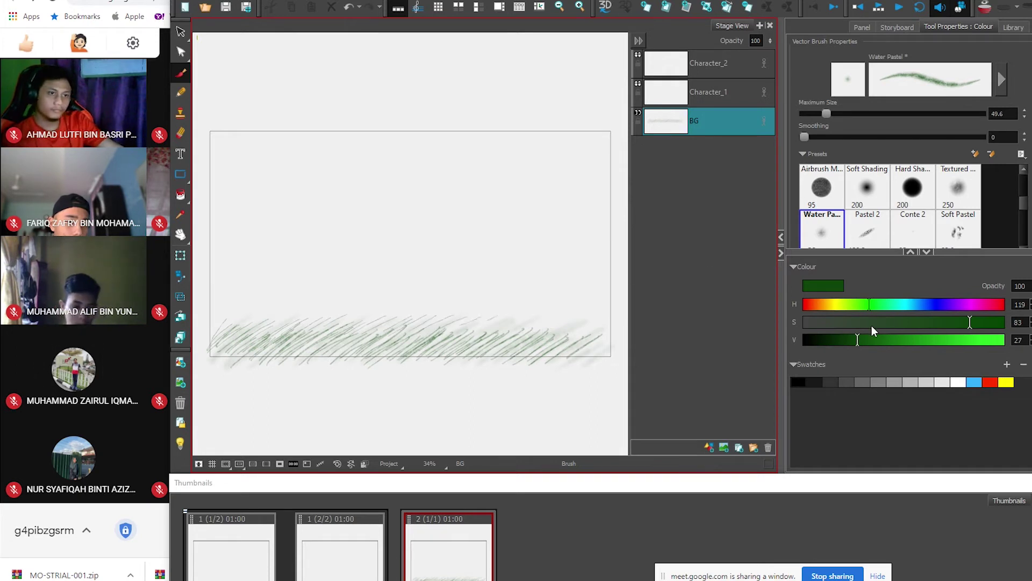
- Mix a lighter green with hue 119, saturation 55 and value 59, and paint strokes of it across the grass band
left_click(907, 339)
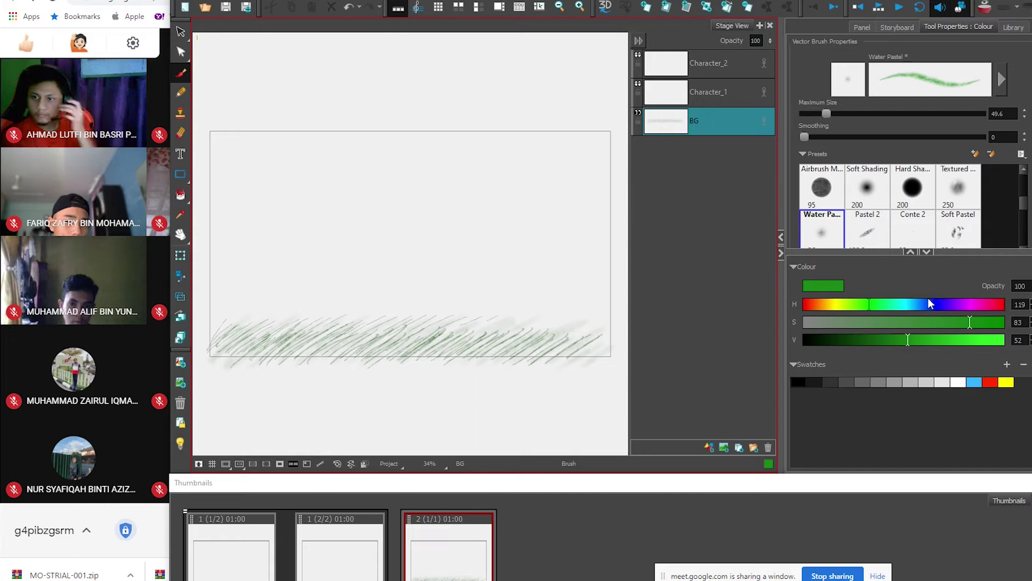
left_click(913, 322)
left_click(913, 340)
left_click_drag(914, 340, 921, 340)
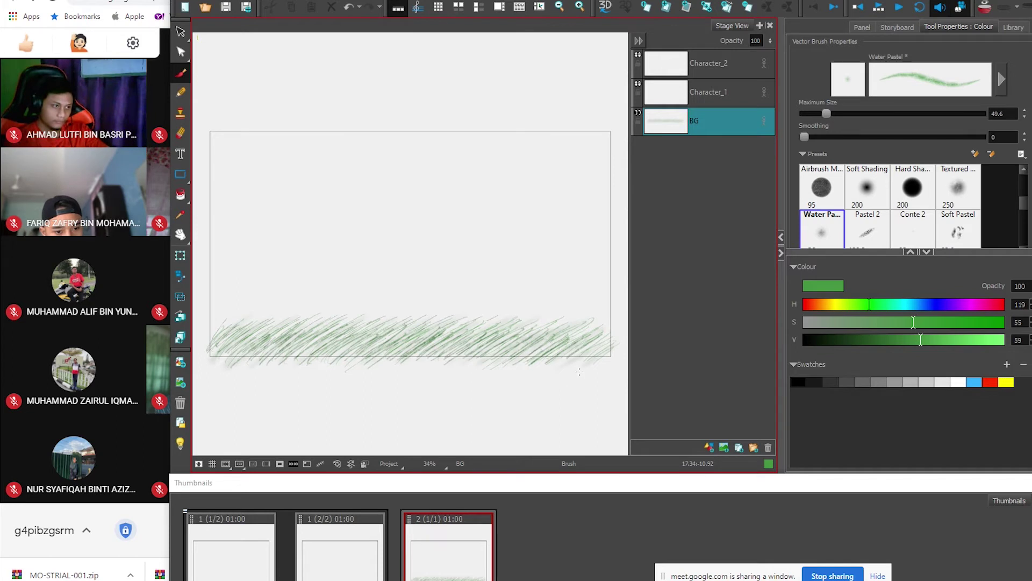
- Lasso the grass strokes at the right end of the band and move them up over its left part
left_click(180, 32)
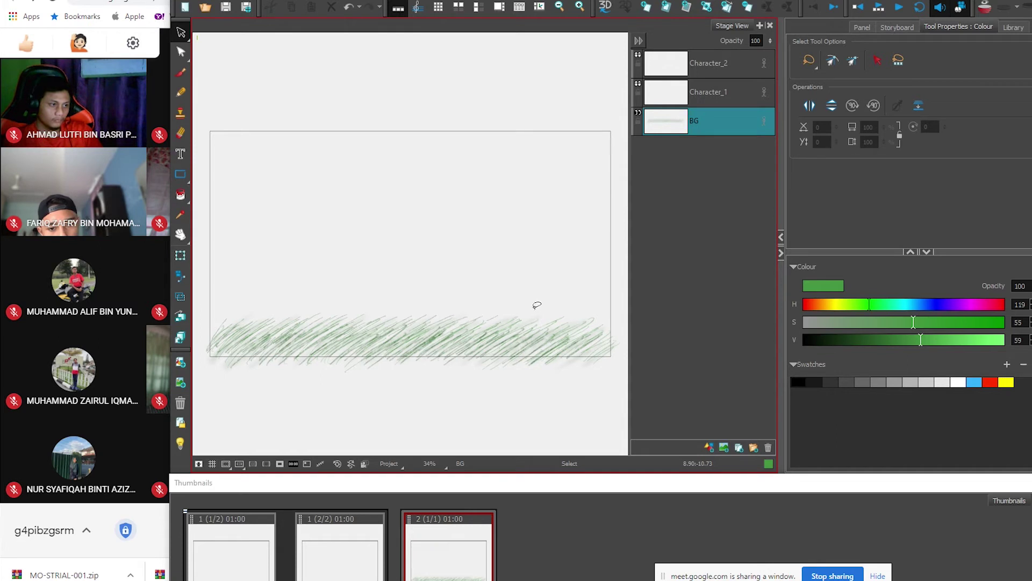
mouse_move(612, 371)
left_mouse_down()
mouse_move(550, 381)
mouse_move(515, 346)
left_mouse_up()
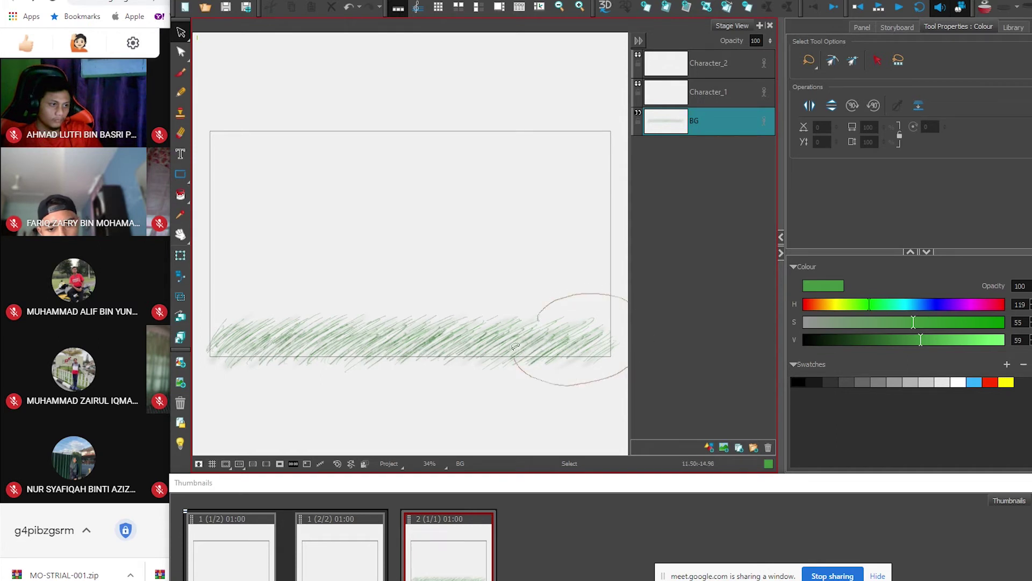
left_click_drag(562, 300, 559, 305)
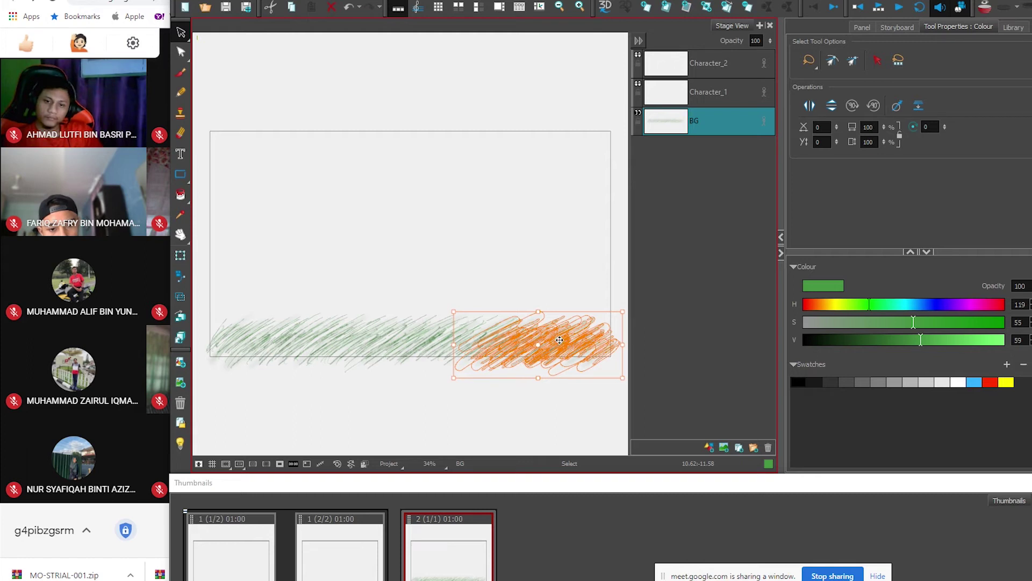
mouse_move(559, 340)
left_mouse_down()
mouse_move(522, 275)
mouse_move(363, 259)
mouse_move(315, 293)
mouse_move(315, 312)
left_mouse_up()
left_click(567, 376)
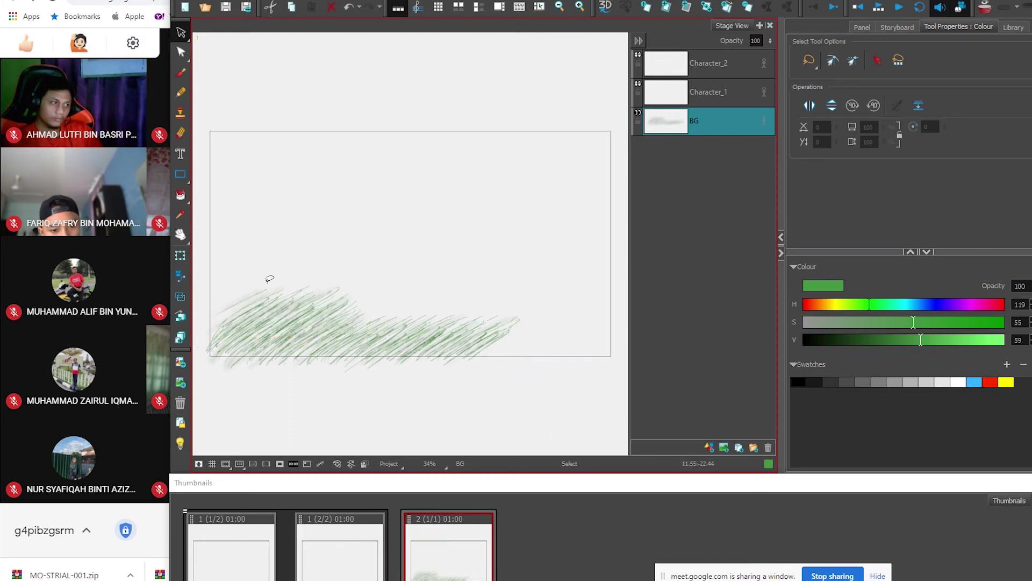
- Lasso the raised clump of grass strokes and move it up to the middle of the camera frame
mouse_move(257, 275)
left_mouse_down()
mouse_move(385, 247)
mouse_move(396, 297)
mouse_move(302, 321)
mouse_move(248, 317)
mouse_move(227, 293)
mouse_move(261, 273)
left_mouse_up()
mouse_move(311, 308)
left_mouse_down()
mouse_move(418, 292)
mouse_move(397, 260)
mouse_move(407, 209)
mouse_move(396, 209)
mouse_move(391, 267)
mouse_move(383, 247)
mouse_move(391, 195)
left_mouse_up()
key("Escape")
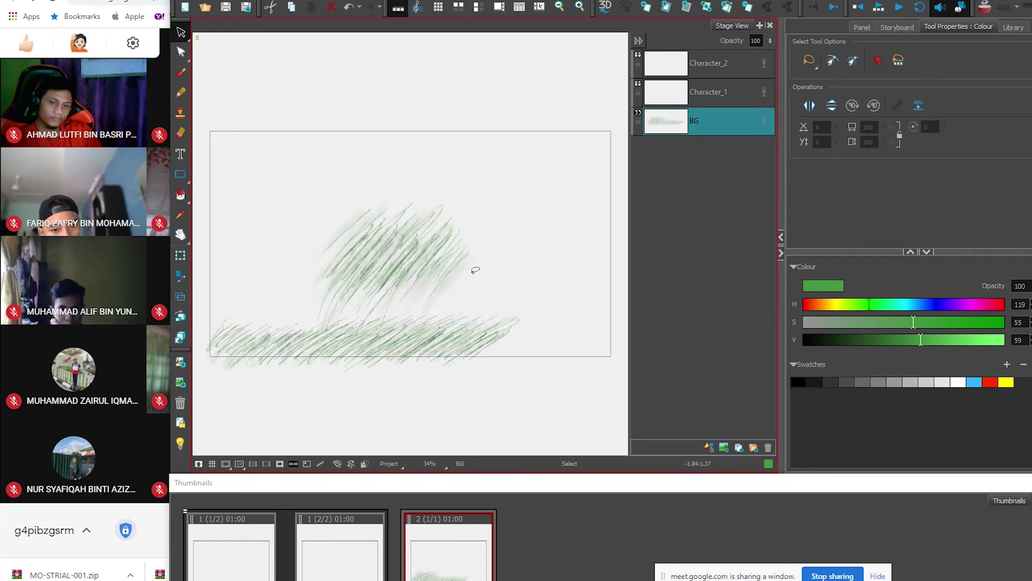
- Select the grass clump in the middle of the frame and stretch it wider towards both sides
mouse_move(519, 202)
left_mouse_down()
mouse_move(399, 295)
mouse_move(510, 227)
mouse_move(577, 272)
left_mouse_up()
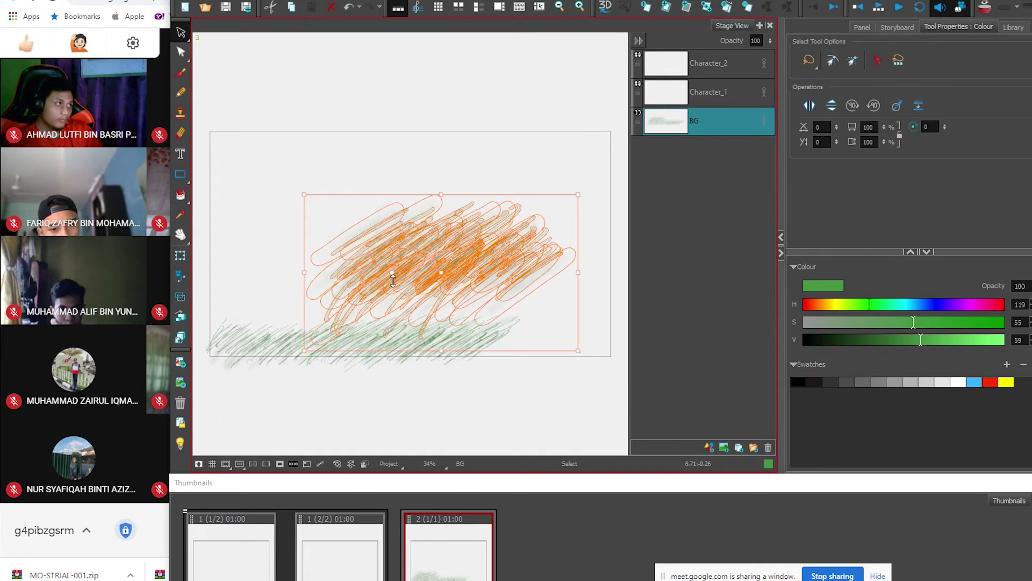
left_click(290, 266)
mouse_move(300, 215)
left_mouse_down()
mouse_move(349, 183)
mouse_move(377, 282)
mouse_move(383, 274)
left_mouse_up()
left_click_drag(308, 274, 237, 273)
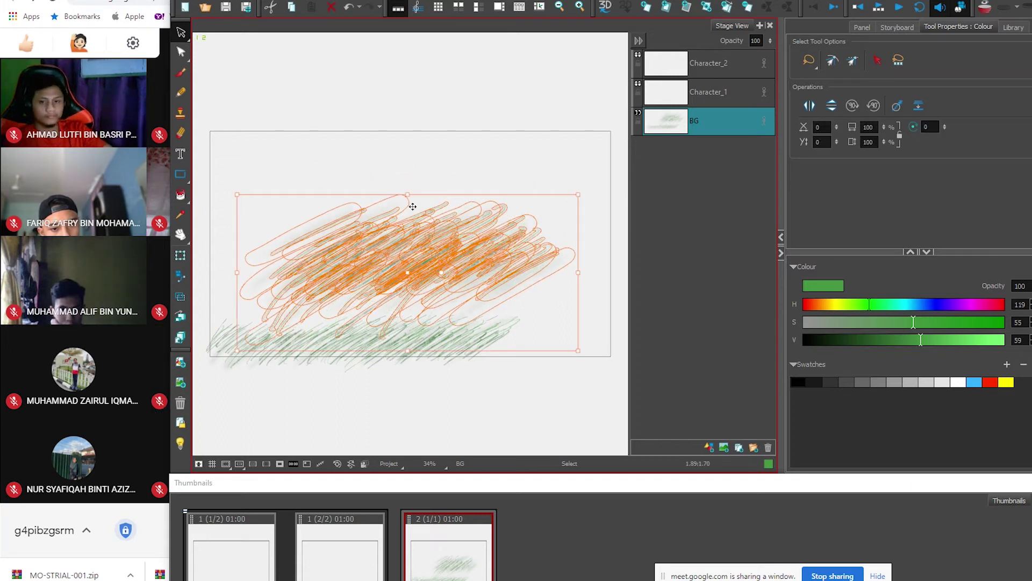
- Flatten the selected grass clump and move it down over the right part of the grass band
left_click_drag(408, 194, 408, 257)
left_click_drag(446, 287, 515, 344)
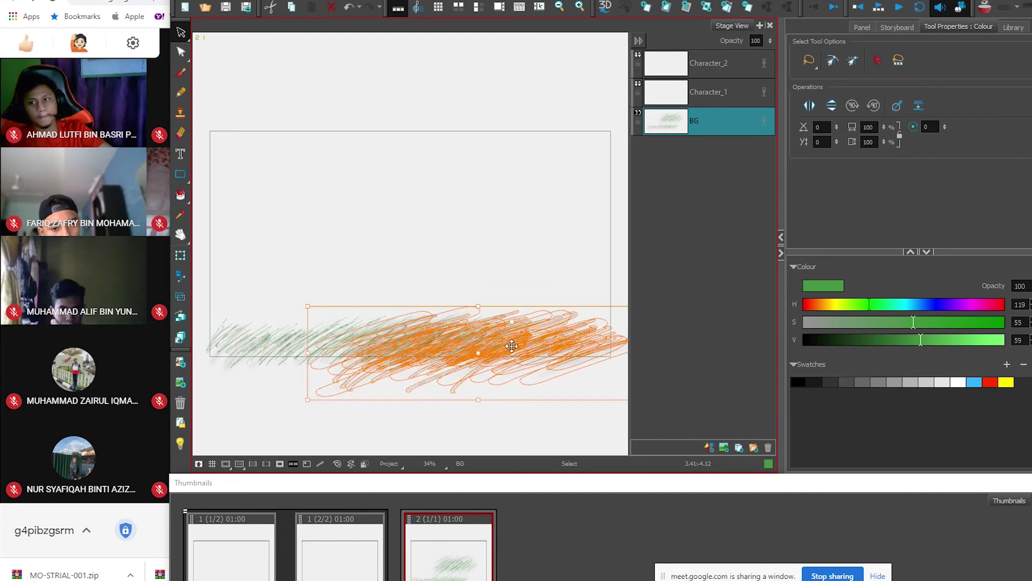
left_click(492, 421)
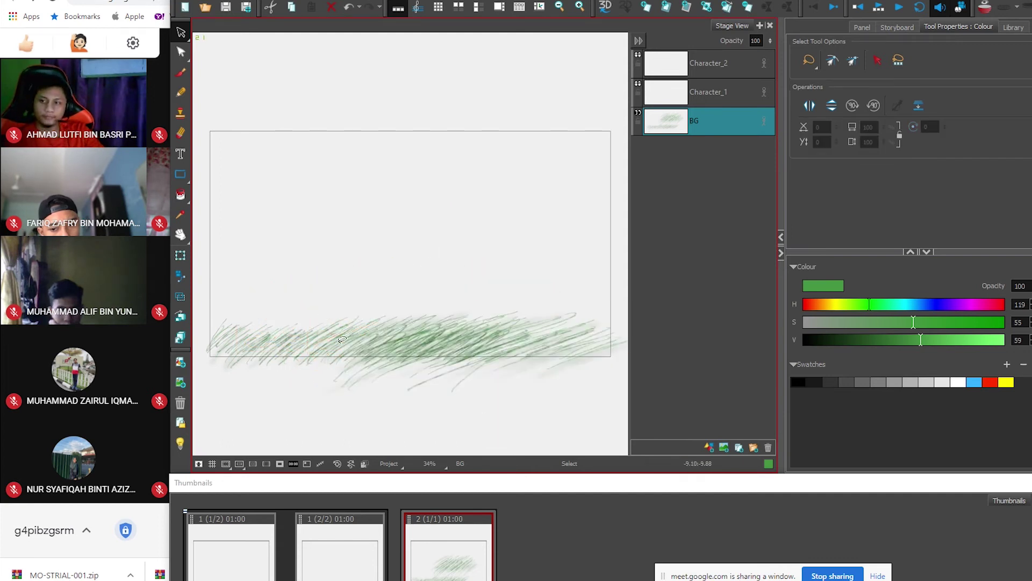
- Lasso-select the grass strokes across the full width of the band and deselect them
mouse_move(215, 312)
left_mouse_down()
mouse_move(478, 289)
mouse_move(323, 398)
mouse_move(215, 317)
left_mouse_up()
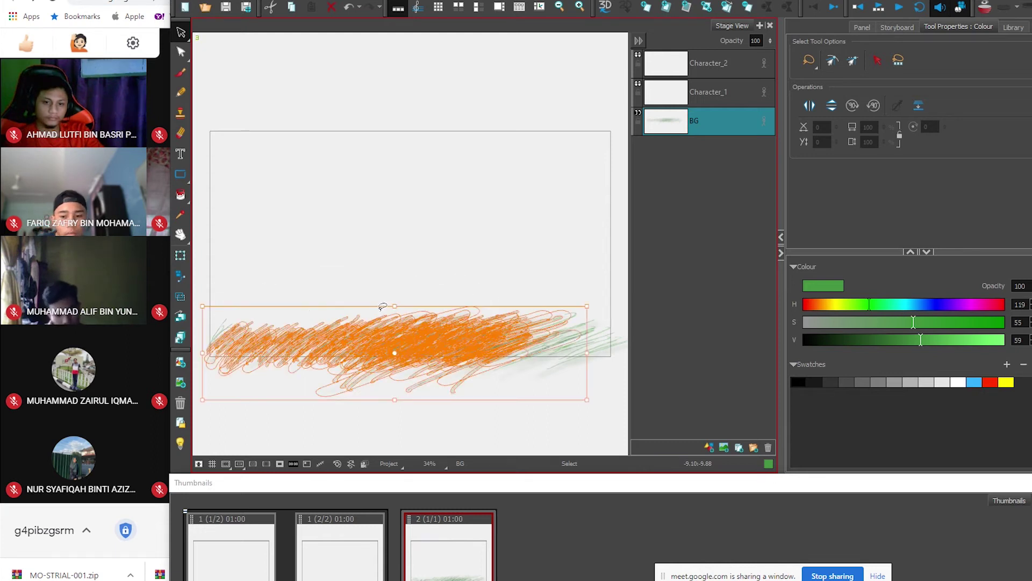
mouse_move(281, 259)
left_mouse_down()
mouse_move(575, 288)
mouse_move(487, 313)
left_mouse_up()
mouse_move(226, 289)
left_mouse_down()
mouse_move(345, 233)
mouse_move(516, 222)
mouse_move(612, 278)
mouse_move(614, 337)
mouse_move(531, 389)
mouse_move(429, 404)
mouse_move(311, 389)
mouse_move(246, 361)
mouse_move(200, 318)
mouse_move(220, 285)
mouse_move(253, 276)
left_mouse_up()
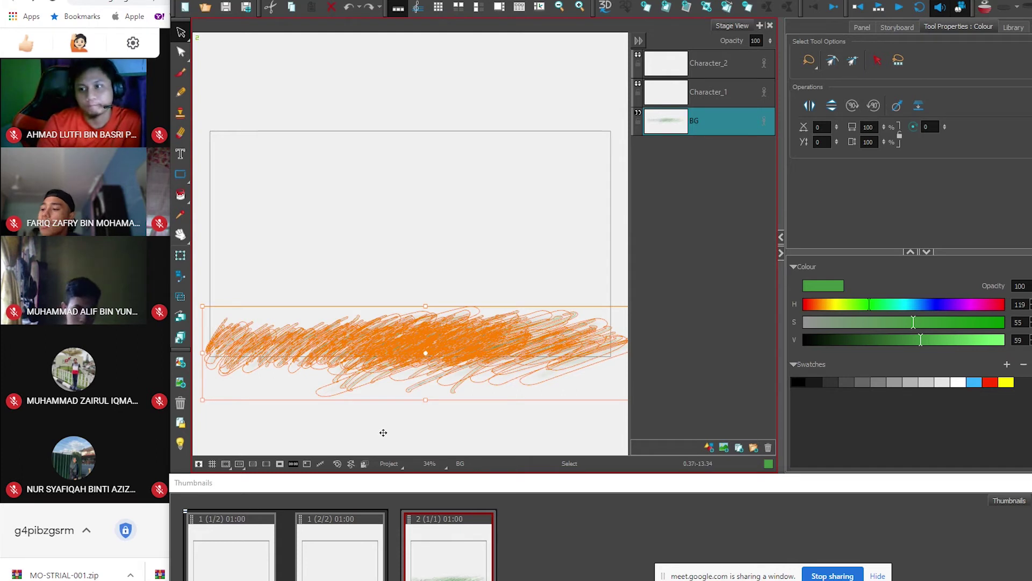
left_click(517, 282)
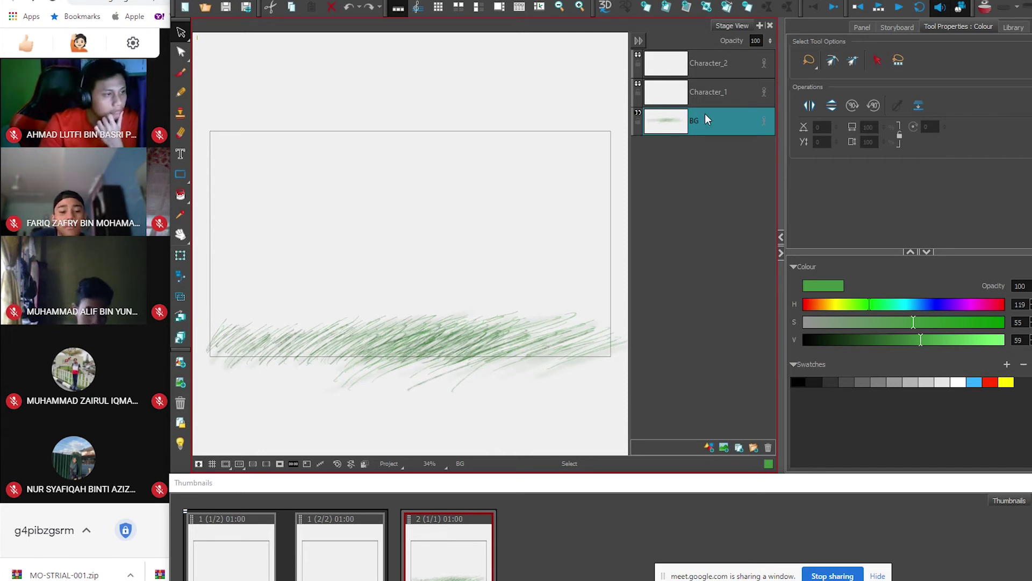
- Hide the BG layer and make Character_1 the active layer
left_click(638, 112)
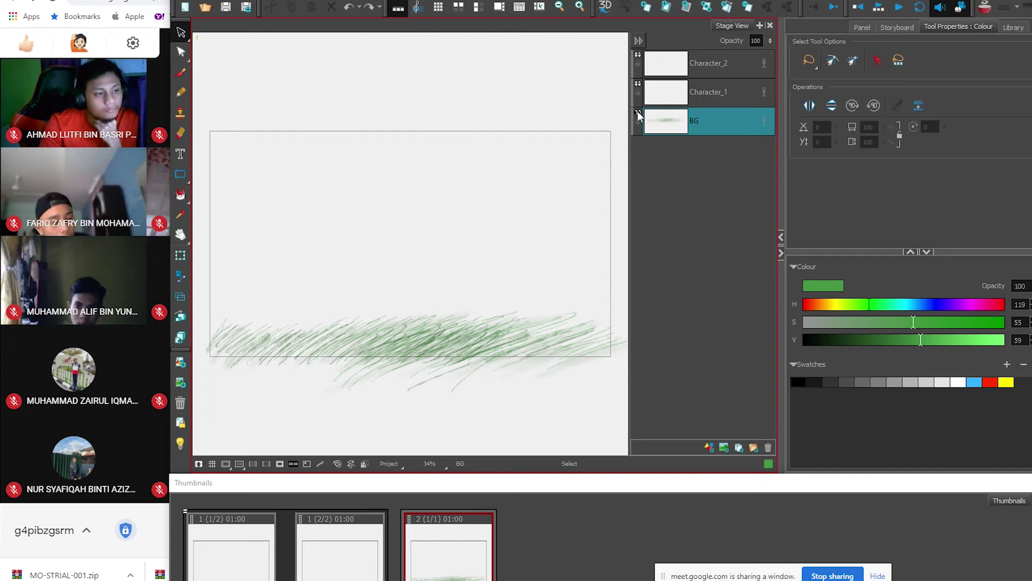
left_click(639, 113)
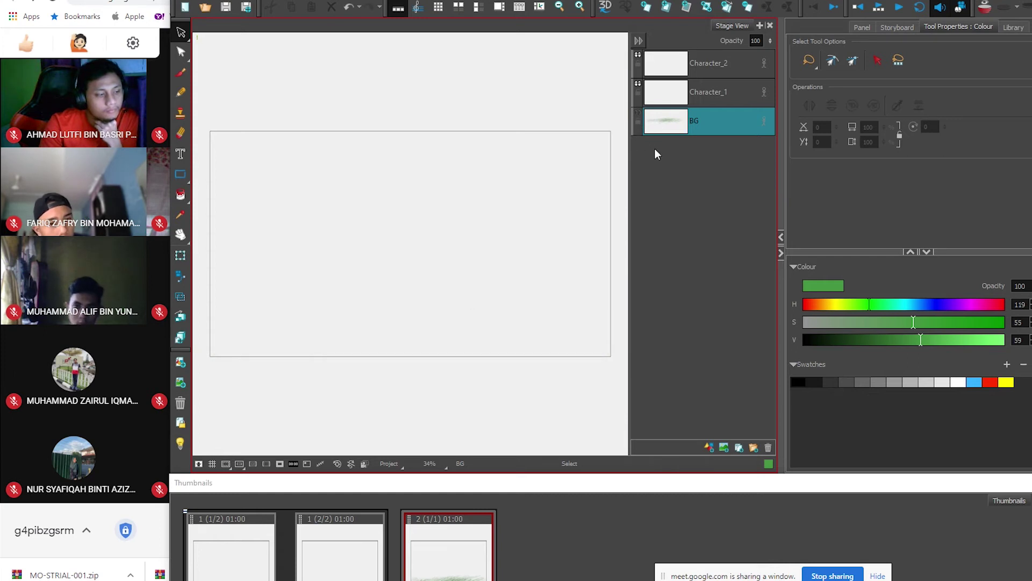
left_click(716, 94)
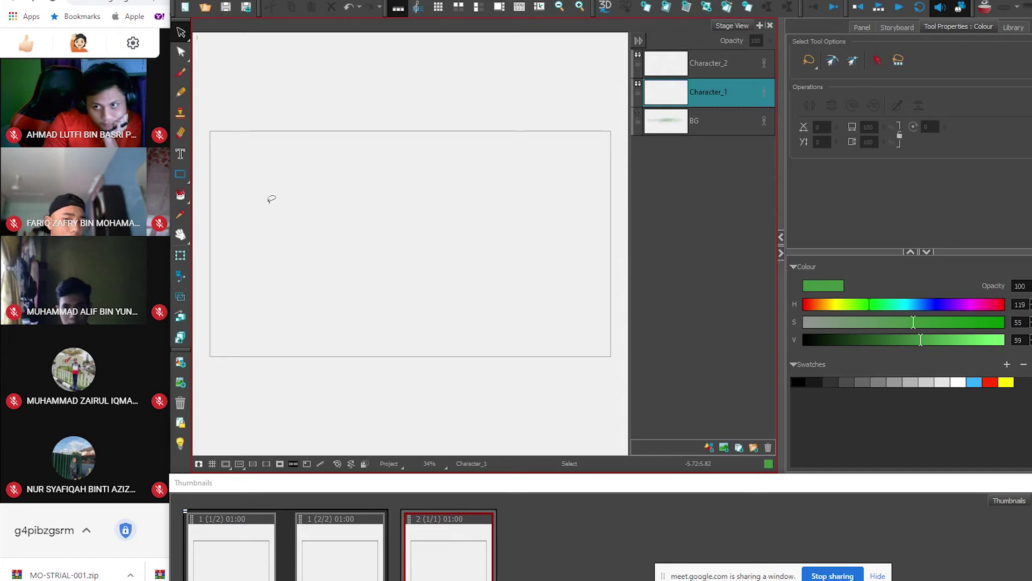
- Activate the Brush tool with the Brush 2 preset, maximum size 81.2 and smoothing 4.5
left_click(182, 75)
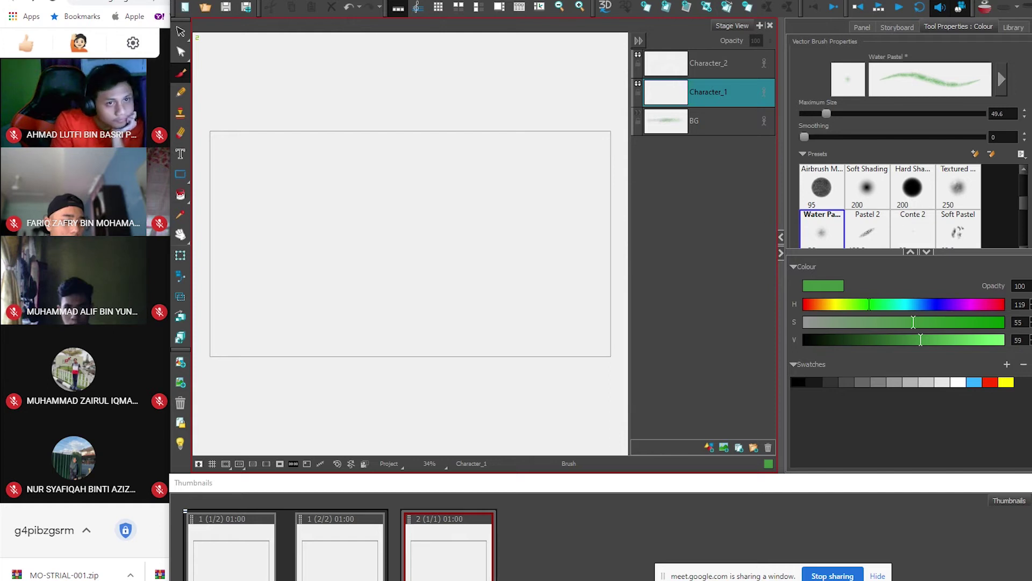
left_click(1022, 204)
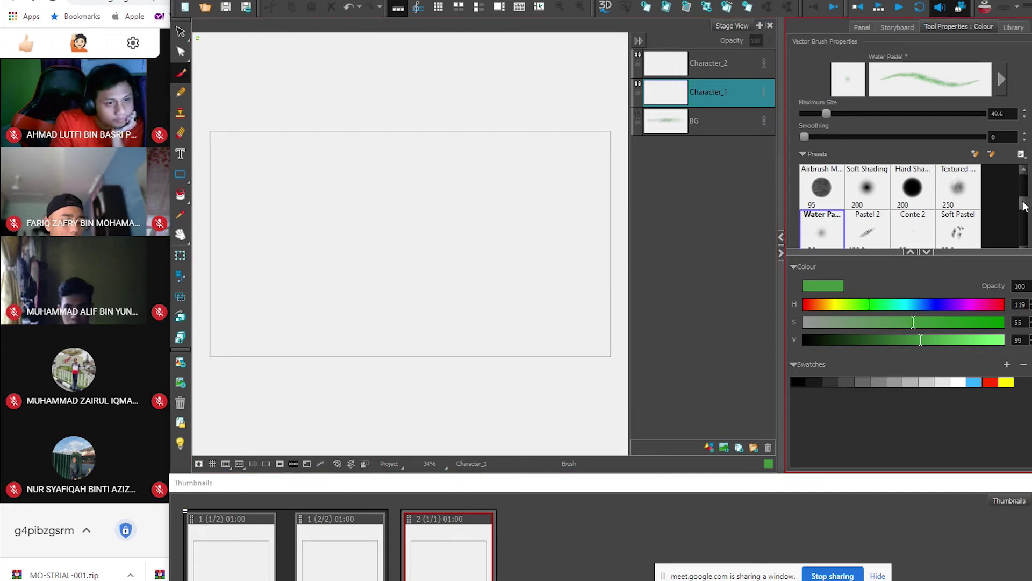
scroll(1024, 202, "up", 5)
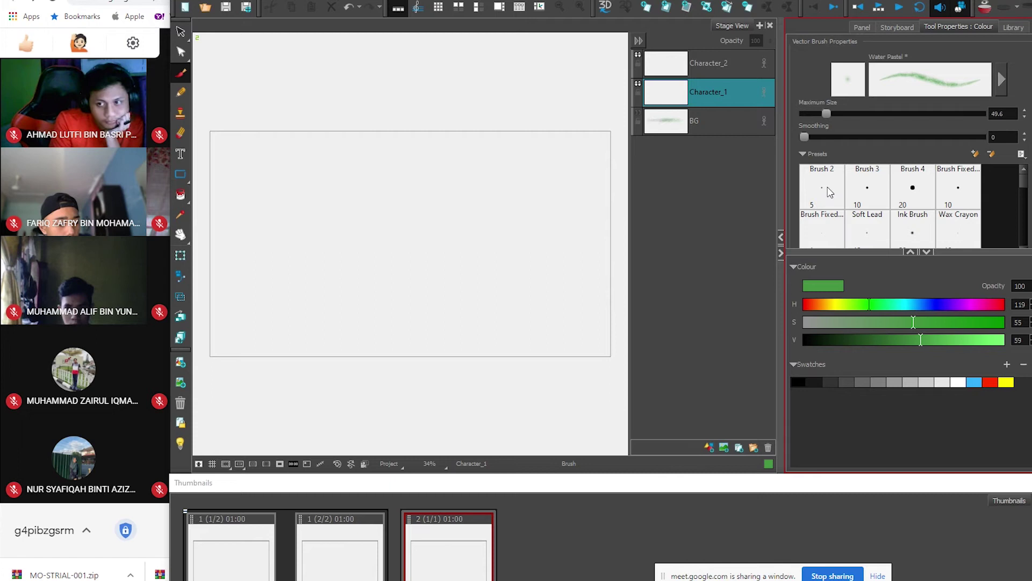
left_click(831, 195)
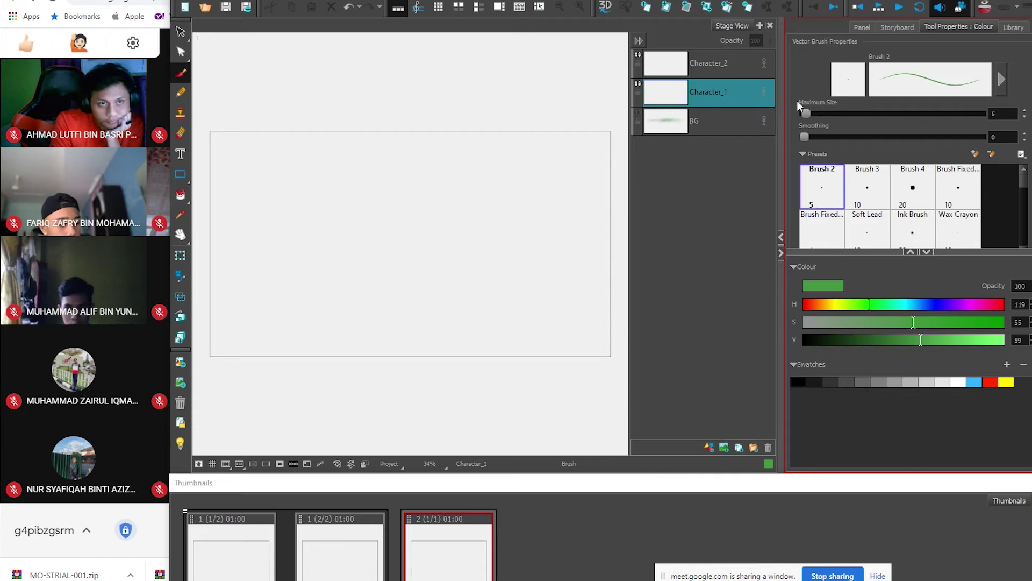
mouse_move(807, 114)
left_mouse_down()
mouse_move(841, 114)
mouse_move(816, 133)
mouse_move(844, 114)
mouse_move(830, 111)
mouse_move(841, 114)
mouse_move(812, 137)
left_mouse_up()
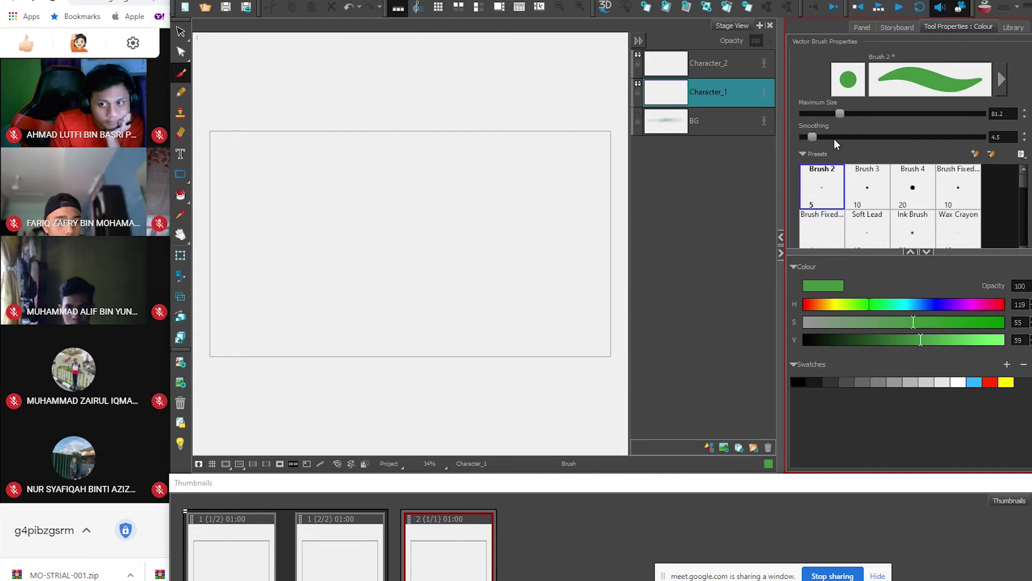
- Review the Tip, Smoothing, Transparency and Dual Tip settings in the Brush 2 properties, and close them
left_click(1001, 80)
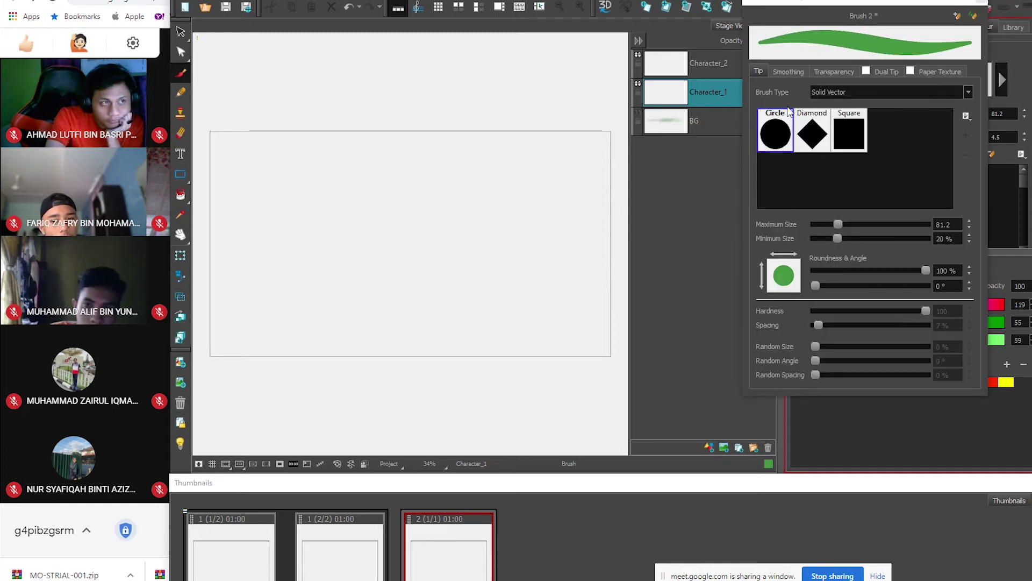
left_click(793, 73)
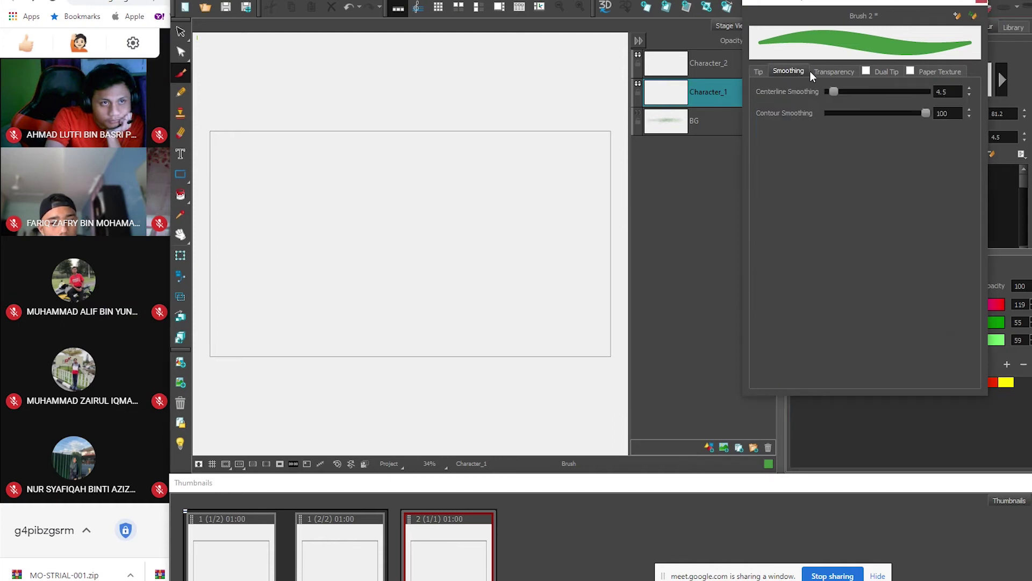
left_click(838, 76)
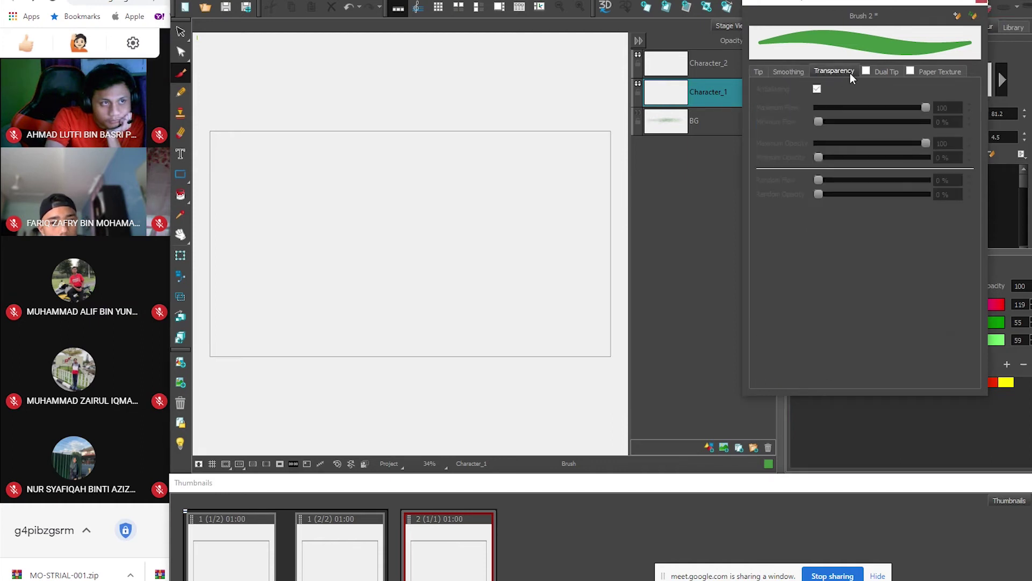
left_click(884, 71)
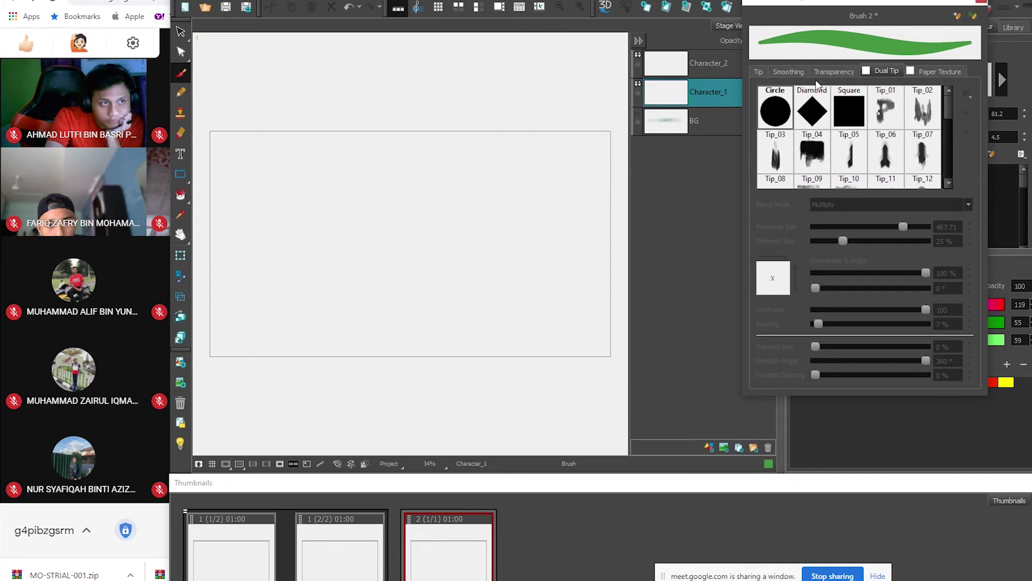
left_click(981, 3)
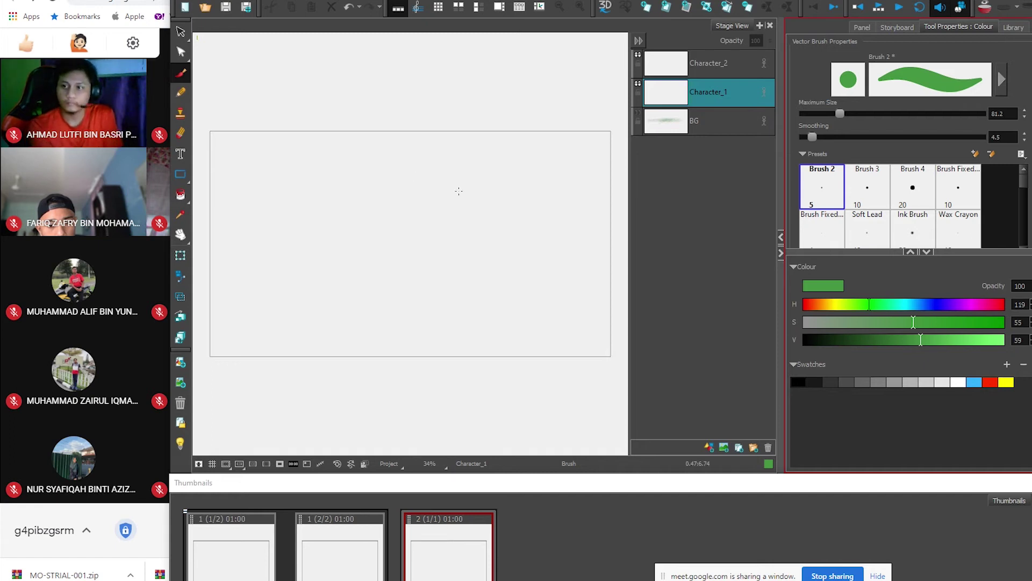
- Draw two overlapping green cartoon eyes with filled pupils and curved eyebrows in the upper frame on the Character_1 layer
left_click(457, 163)
mouse_move(457, 163)
left_mouse_down()
mouse_move(430, 165)
mouse_move(416, 212)
mouse_move(479, 198)
mouse_move(464, 166)
mouse_move(437, 162)
mouse_move(412, 161)
mouse_move(367, 183)
mouse_move(416, 215)
mouse_move(387, 190)
mouse_move(424, 189)
left_mouse_up()
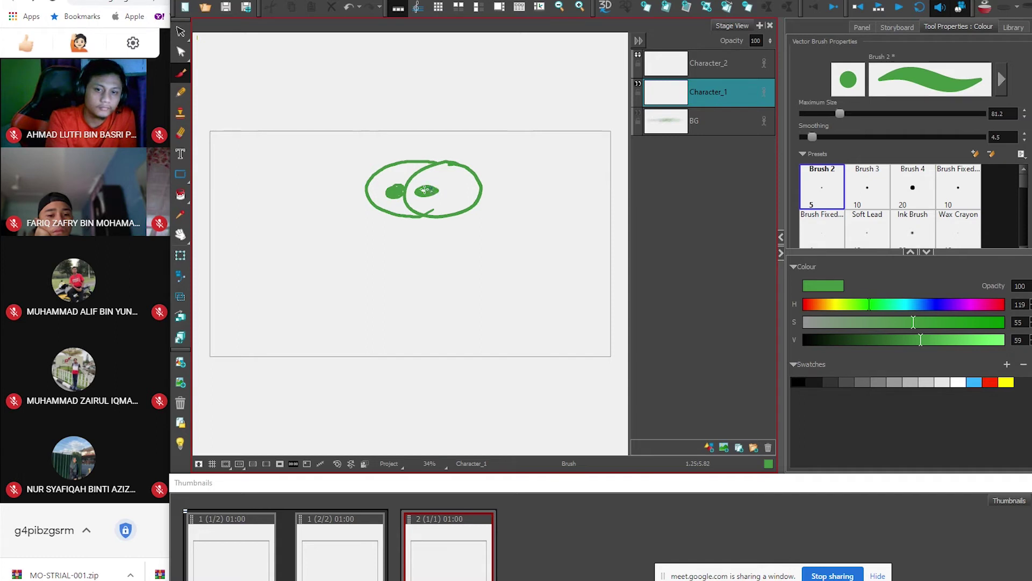
left_click_drag(369, 151, 497, 145)
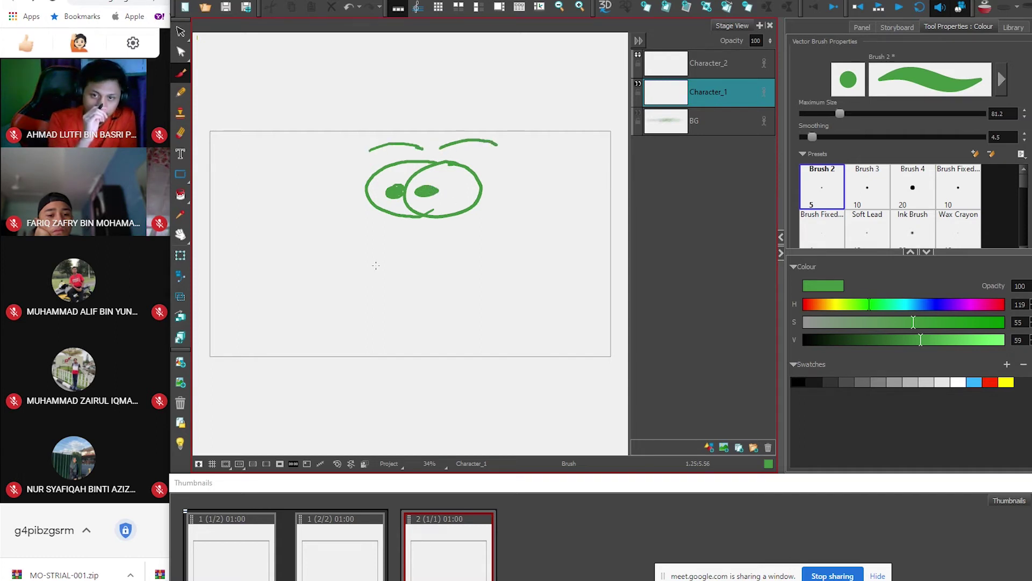
- Draw the green character's long nose, rounded jaw, hair tuft, open mouth with scalloped teeth and two short neck strokes on Character_1
mouse_move(390, 235)
left_mouse_down()
mouse_move(336, 253)
mouse_move(413, 244)
left_mouse_up()
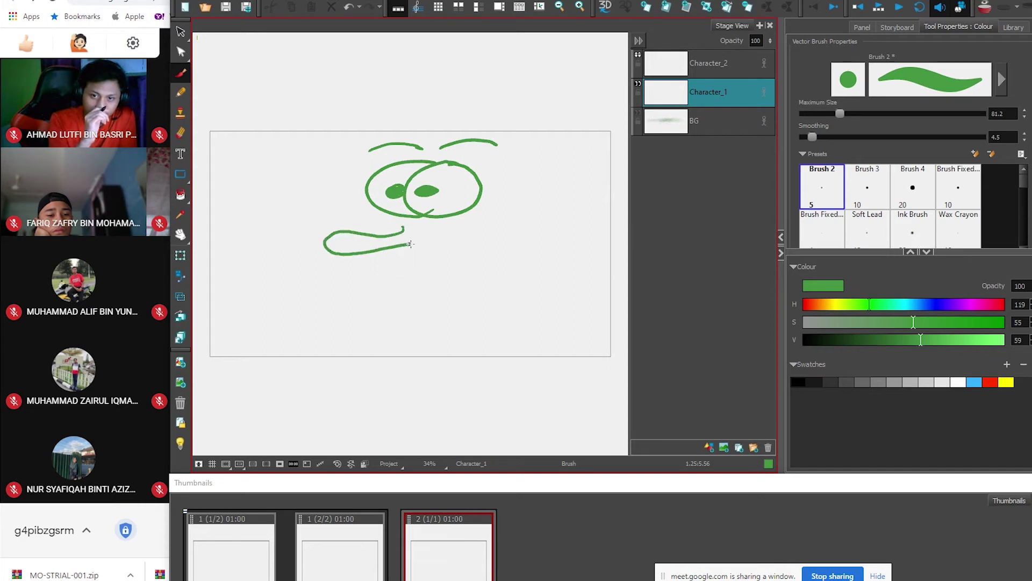
mouse_move(348, 300)
left_mouse_down()
mouse_move(480, 294)
mouse_move(510, 259)
left_mouse_up()
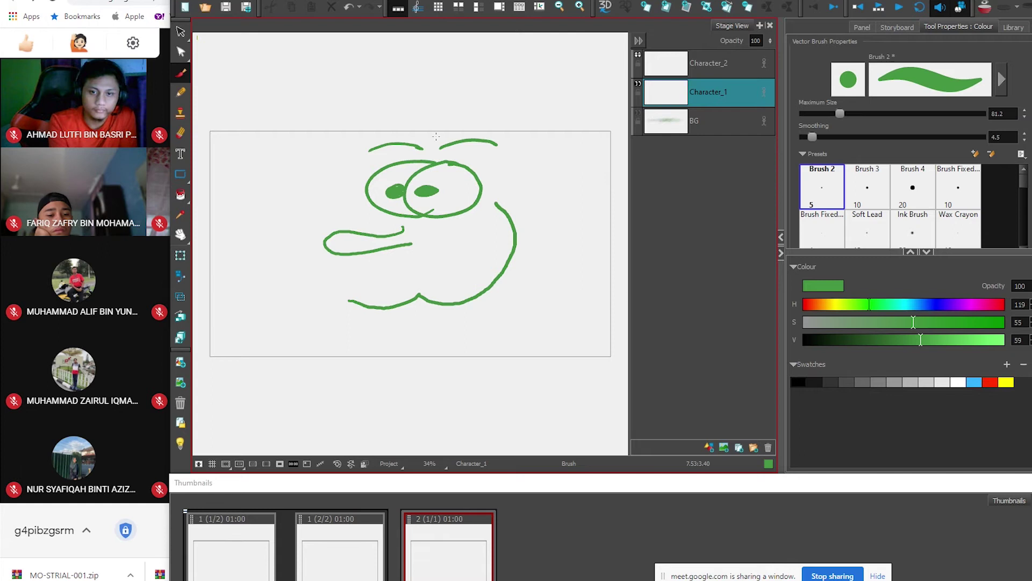
mouse_move(430, 122)
left_mouse_down()
mouse_move(459, 101)
mouse_move(381, 117)
left_mouse_up()
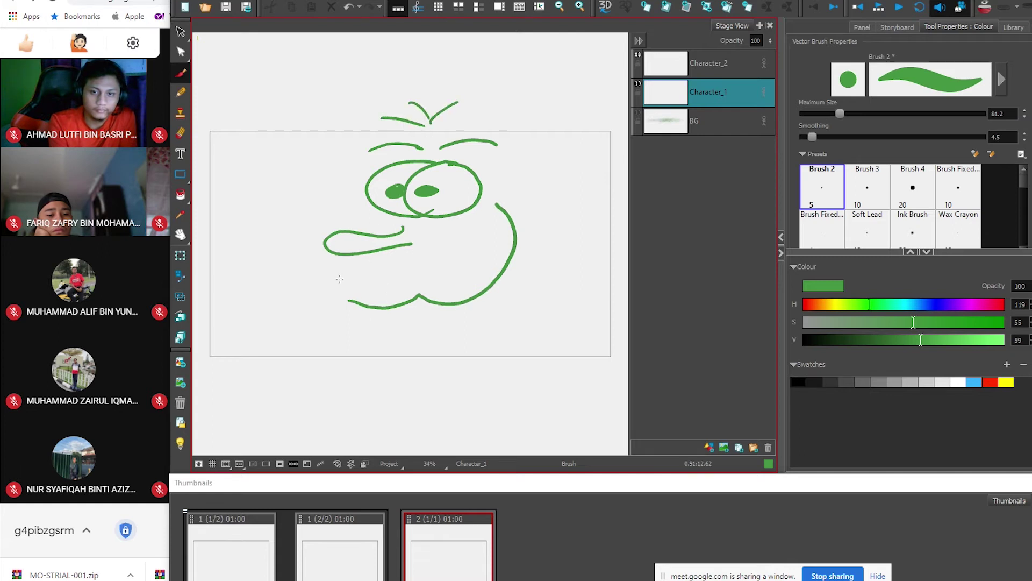
mouse_move(317, 285)
left_mouse_down()
mouse_move(361, 262)
mouse_move(438, 260)
left_mouse_up()
left_click_drag(317, 291, 422, 266)
mouse_move(328, 285)
left_mouse_down()
mouse_move(376, 268)
mouse_move(397, 283)
mouse_move(430, 268)
mouse_move(436, 280)
left_mouse_up()
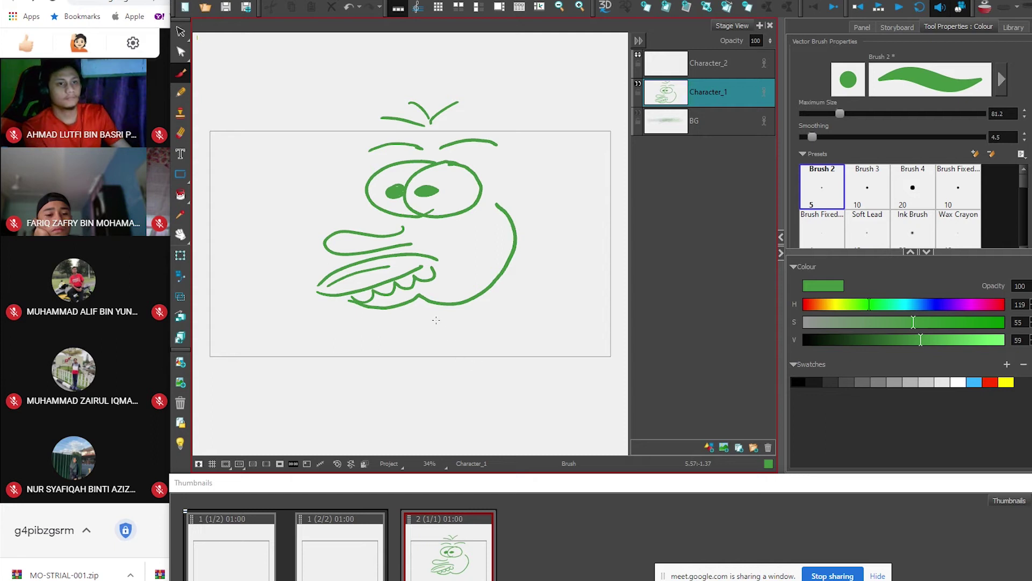
mouse_move(449, 305)
left_mouse_down()
mouse_move(453, 318)
mouse_move(470, 311)
left_mouse_up()
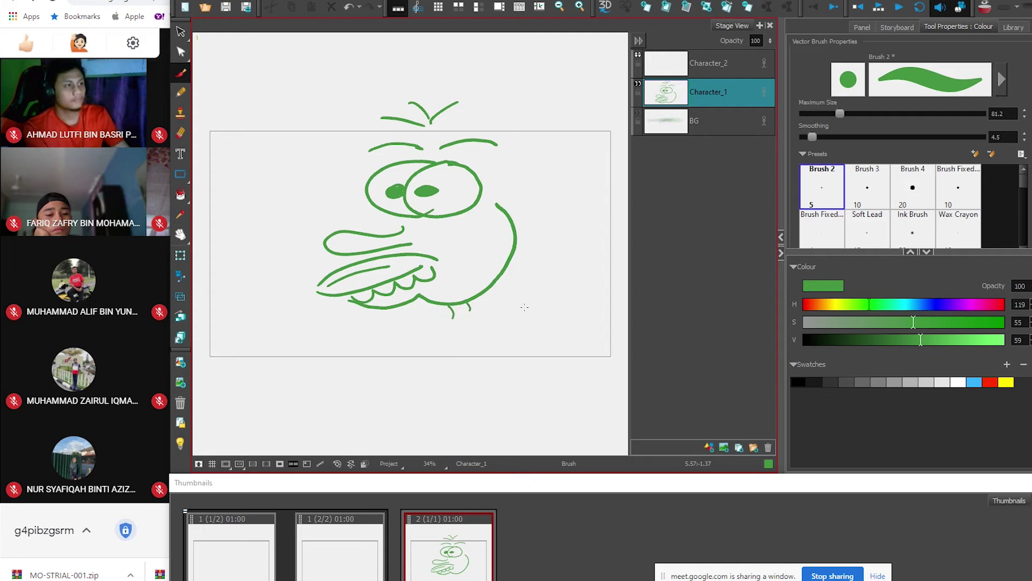
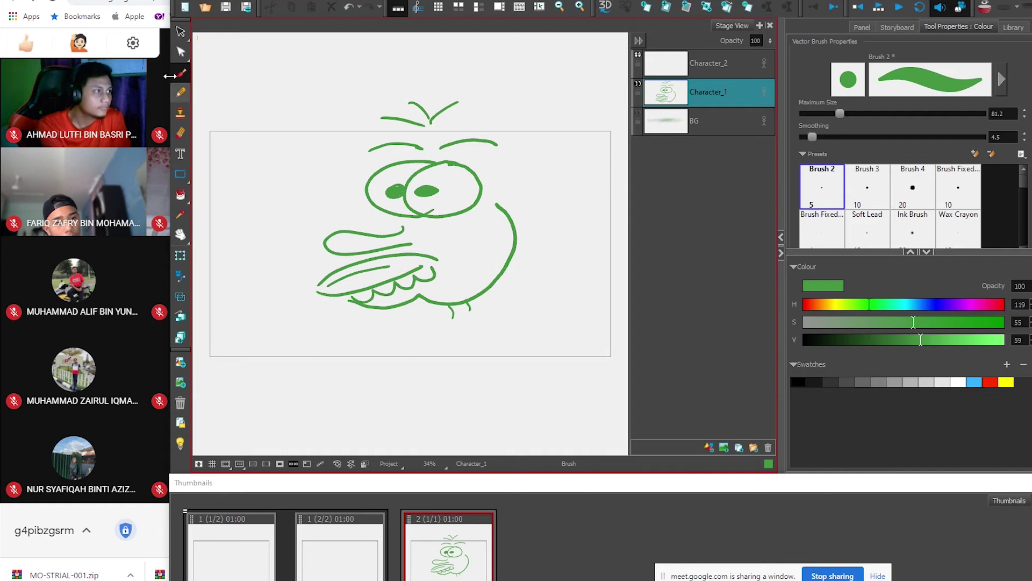
- Select the whole Character_1 drawing and recolour it dark maroon with hue 348, saturation 55 and value 42
left_click(180, 32)
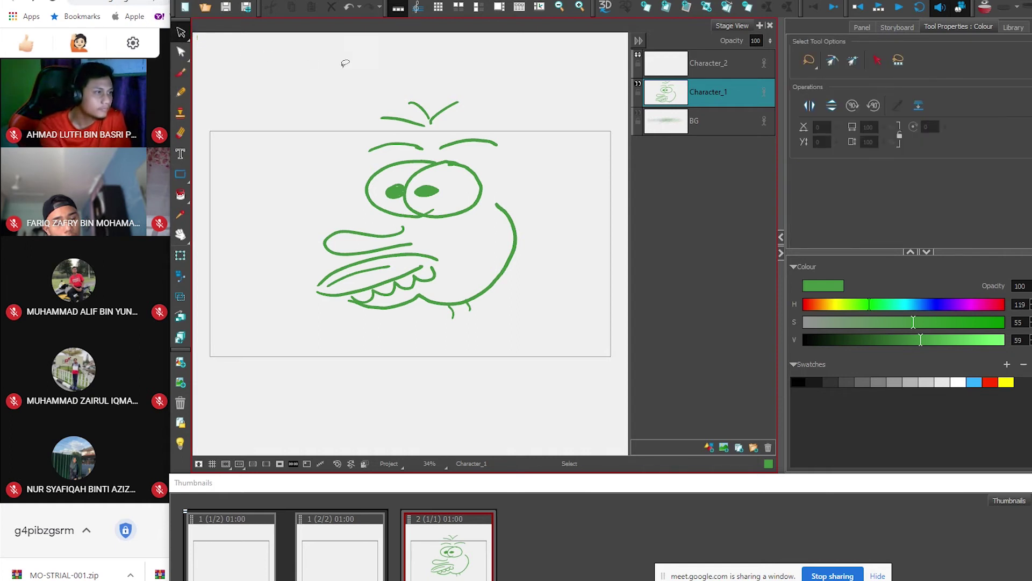
mouse_move(488, 67)
left_mouse_down()
mouse_move(311, 288)
mouse_move(515, 131)
left_mouse_up()
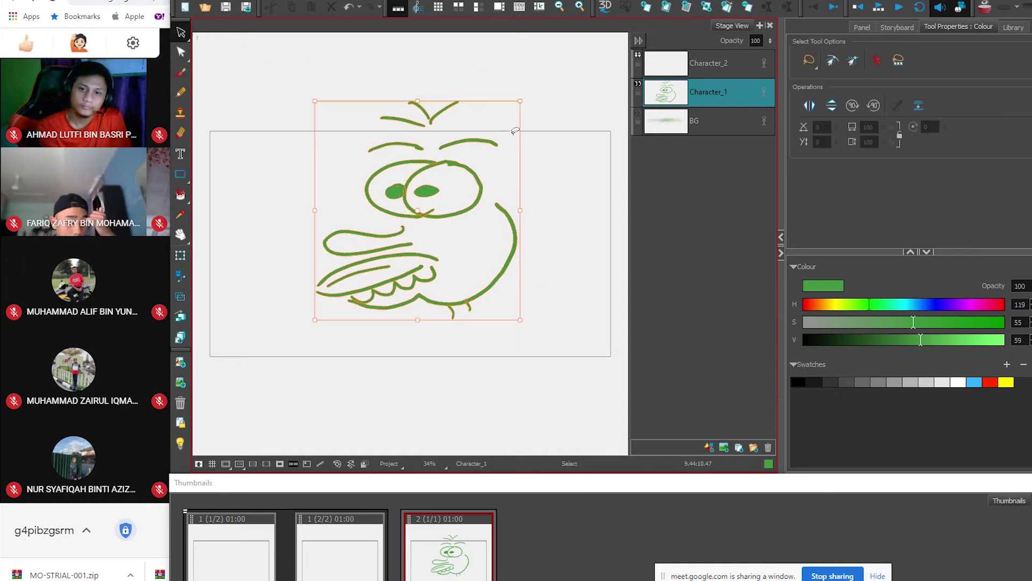
mouse_move(921, 339)
left_mouse_down()
mouse_move(834, 347)
mouse_move(889, 340)
left_mouse_up()
left_click_drag(902, 302, 934, 304)
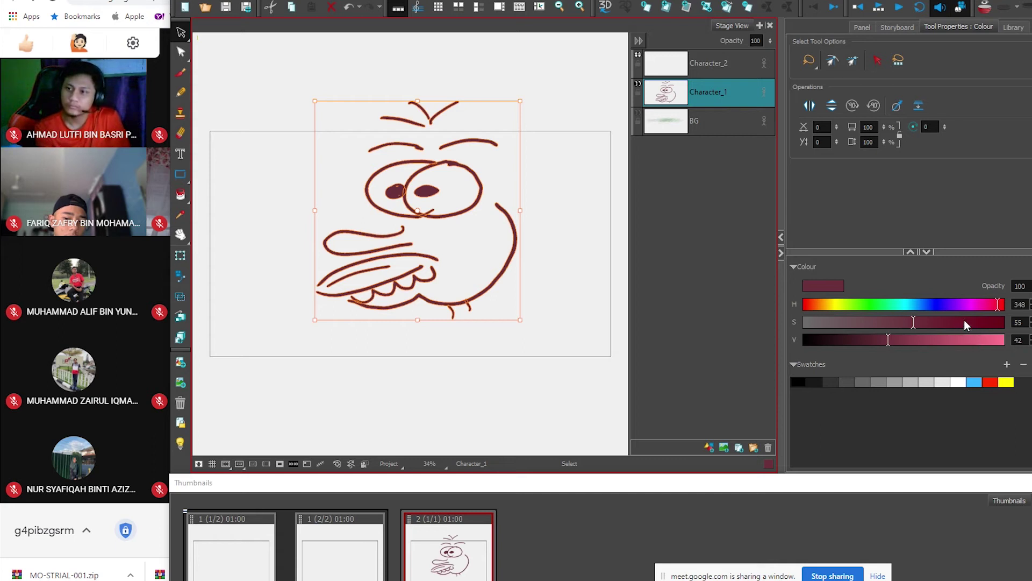
left_click(580, 252)
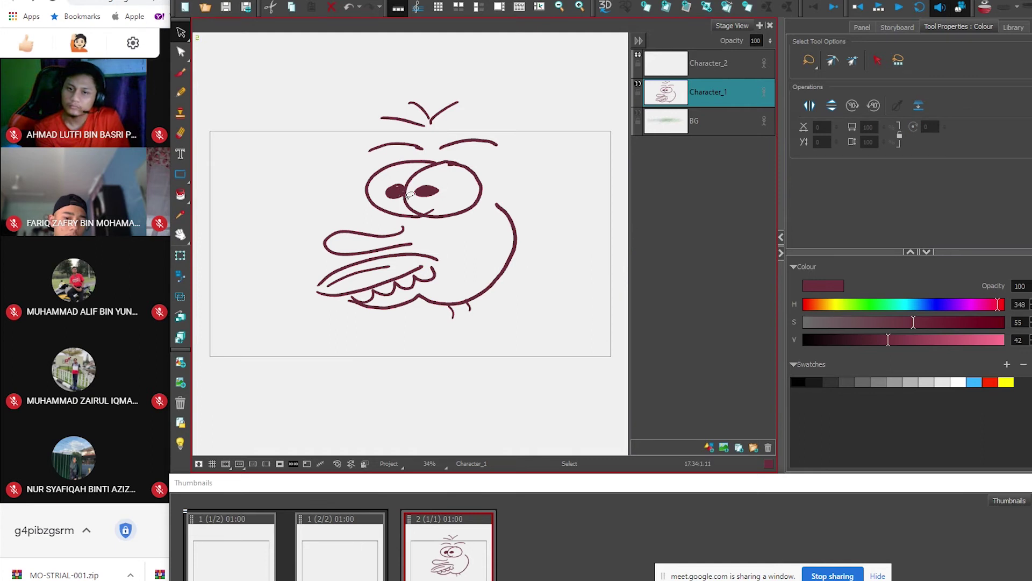
- Stretch the eyes wider, flatten them into narrow ovals, reposition them under the eyebrows and tilt them slightly counterclockwise
mouse_move(492, 168)
left_mouse_down()
mouse_move(371, 174)
mouse_move(349, 202)
mouse_move(416, 204)
mouse_move(504, 179)
mouse_move(484, 192)
mouse_move(537, 190)
left_mouse_up()
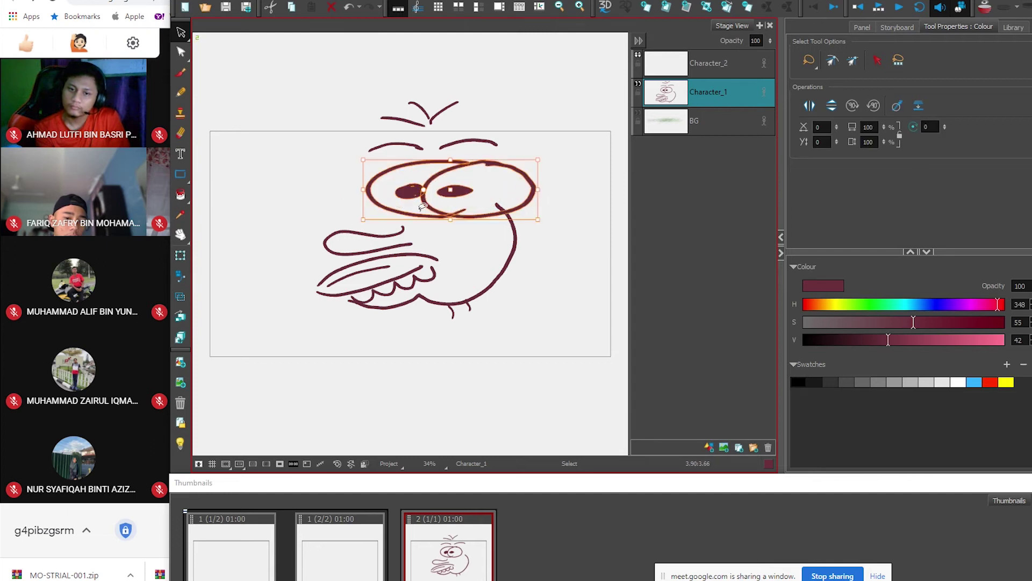
left_click_drag(360, 192, 313, 189)
left_click_drag(425, 160, 446, 178)
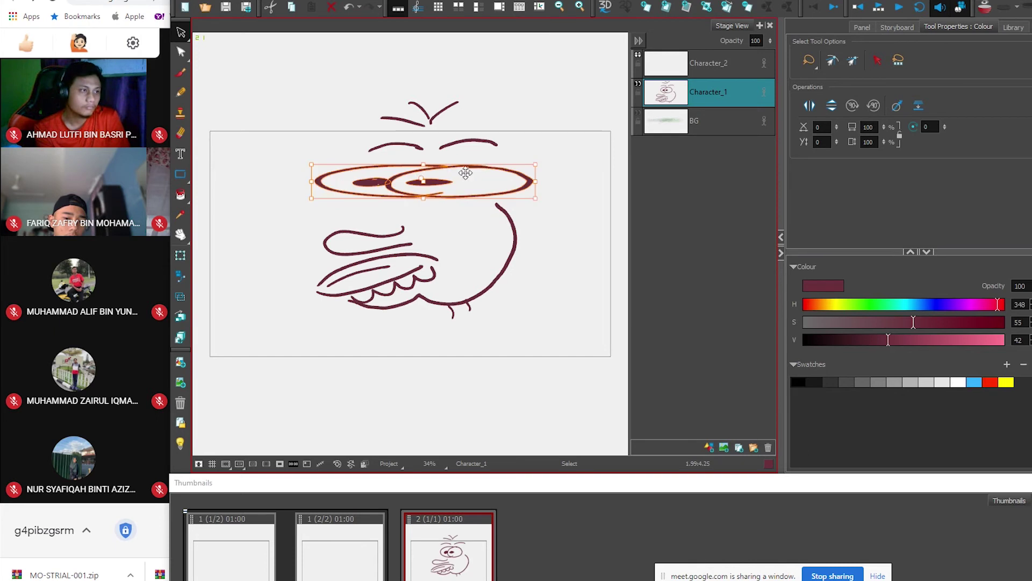
left_click_drag(534, 179, 494, 181)
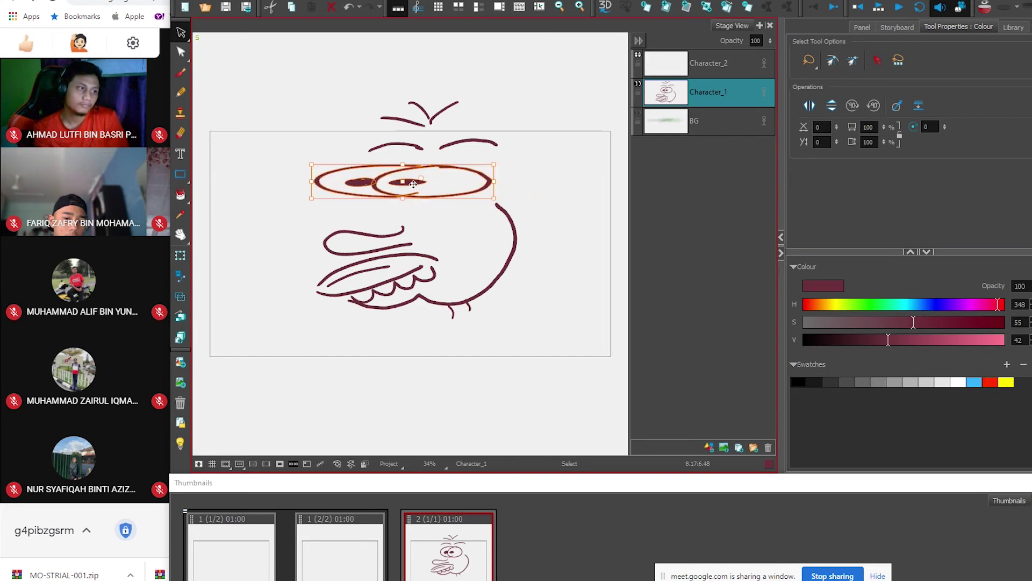
left_click(449, 171)
mouse_move(292, 196)
left_mouse_down()
mouse_move(419, 169)
mouse_move(502, 173)
mouse_move(480, 190)
mouse_move(356, 209)
mouse_move(314, 195)
mouse_move(401, 174)
mouse_move(330, 193)
mouse_move(356, 200)
mouse_move(481, 178)
mouse_move(432, 175)
left_mouse_up()
left_click(497, 182)
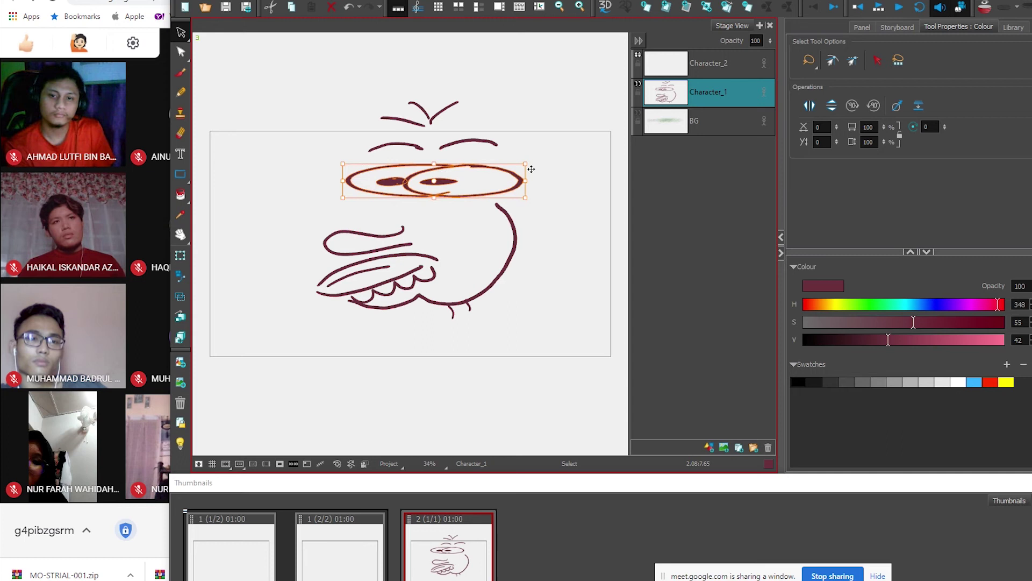
mouse_move(533, 161)
left_mouse_down()
mouse_move(527, 152)
mouse_move(531, 171)
left_mouse_up()
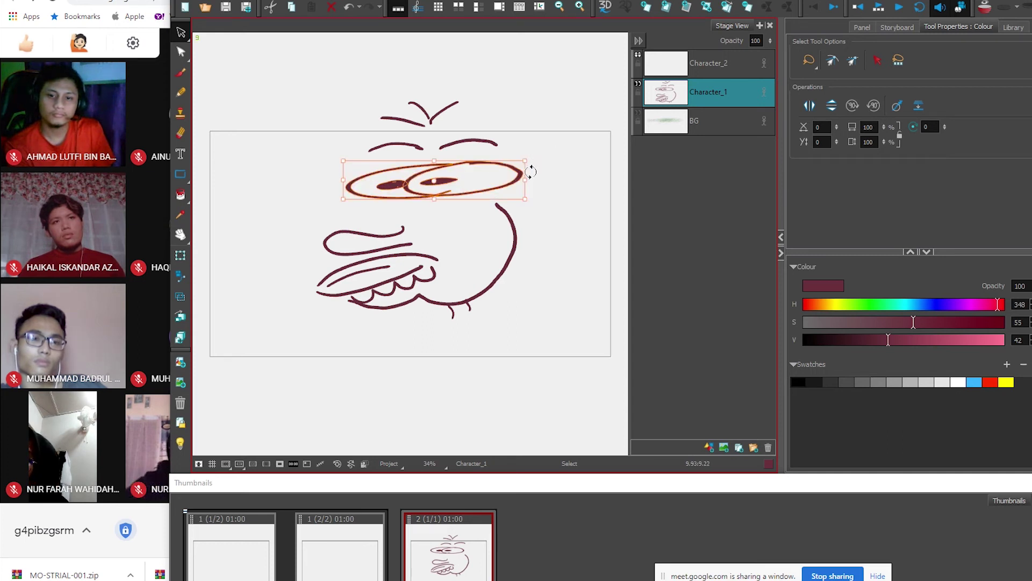
- Darken the eyes to near black by lowering their colour value to 13, and deselect them
left_click(856, 340)
left_click_drag(856, 340, 829, 343)
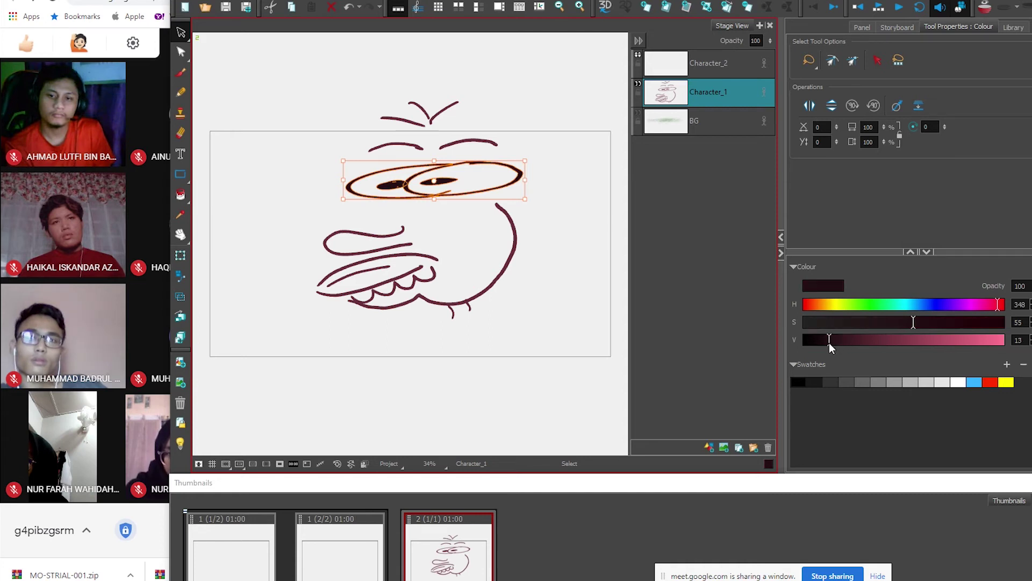
left_click(585, 298)
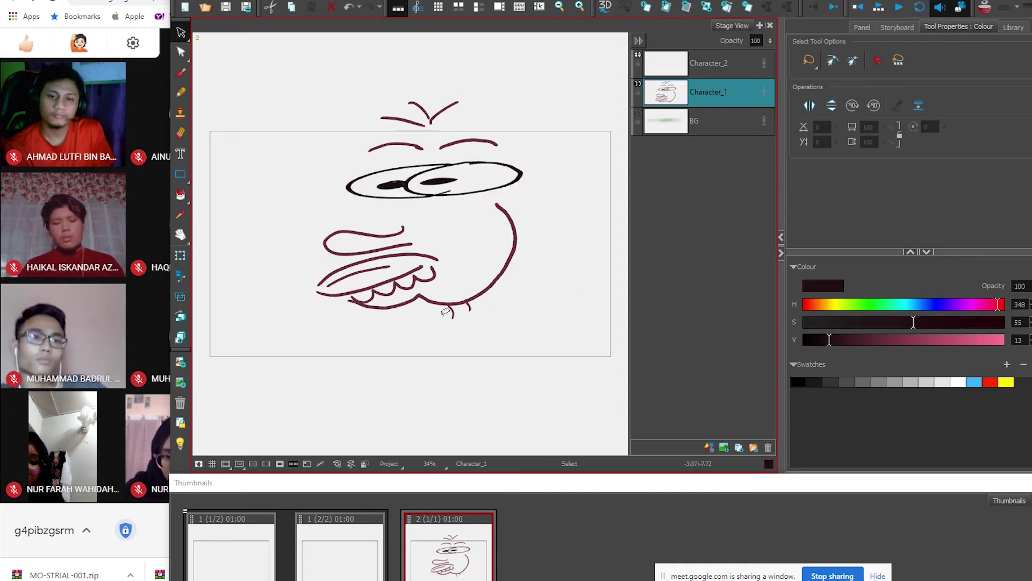
- Select the eyebrows and hair tuft and recolour them turquoise with hue 183, saturation 55 and value 86
mouse_move(491, 96)
left_mouse_down()
mouse_move(367, 101)
mouse_move(390, 149)
mouse_move(485, 140)
mouse_move(498, 105)
left_mouse_up()
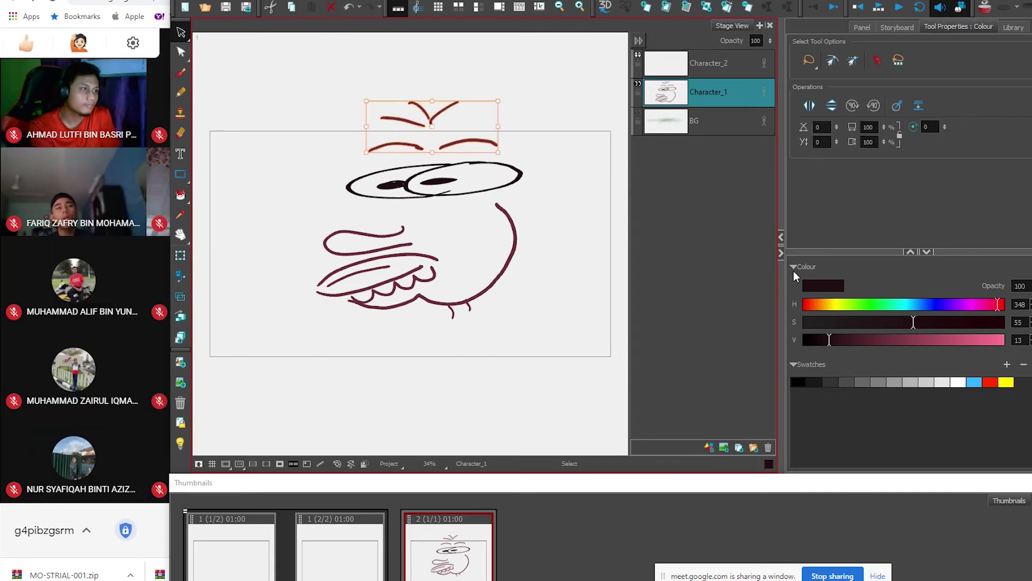
left_click_drag(911, 309, 863, 304)
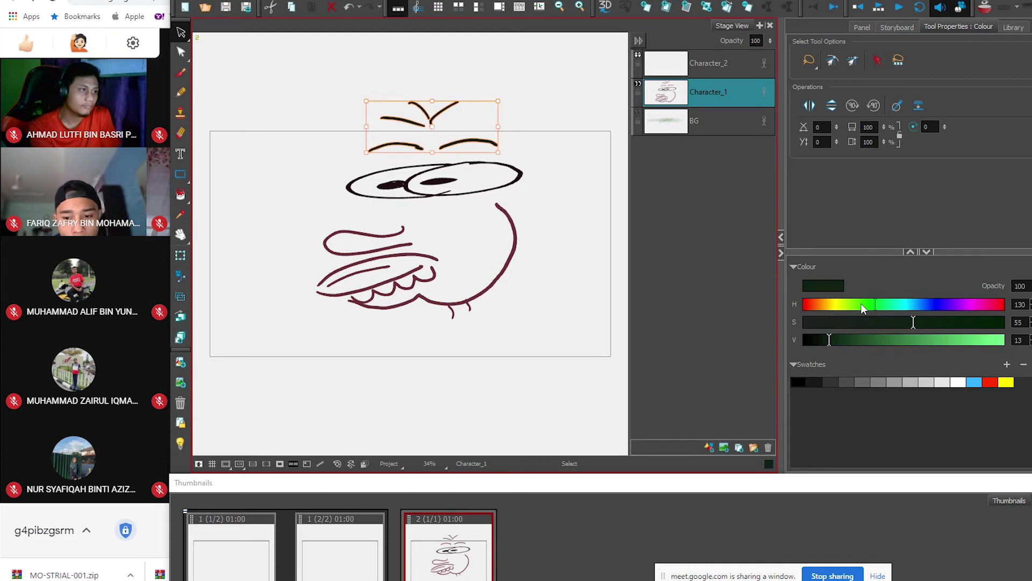
left_click_drag(878, 344, 901, 341)
left_click(944, 304)
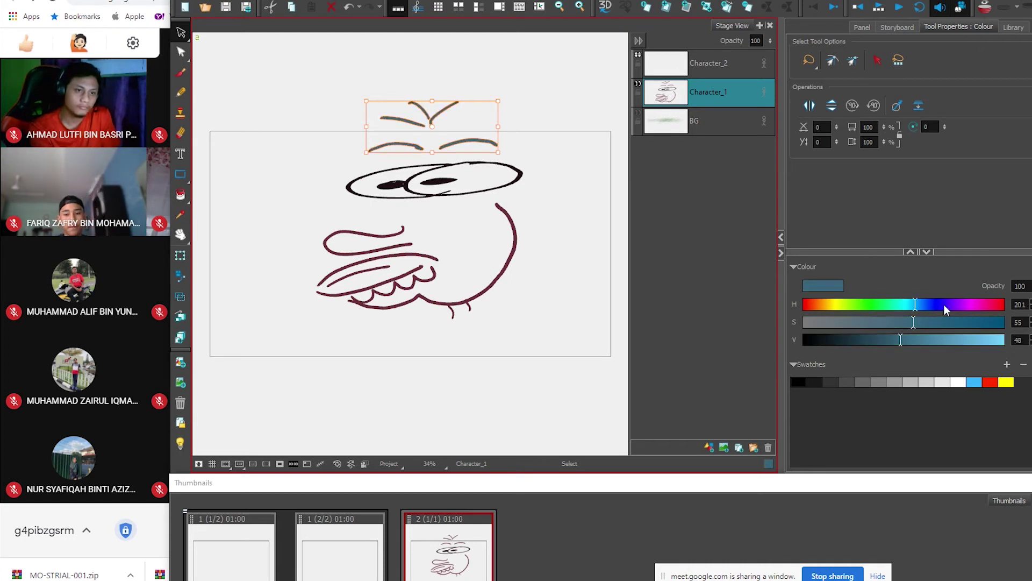
left_click_drag(944, 308, 894, 306)
left_click_drag(924, 341, 975, 340)
left_click(563, 302)
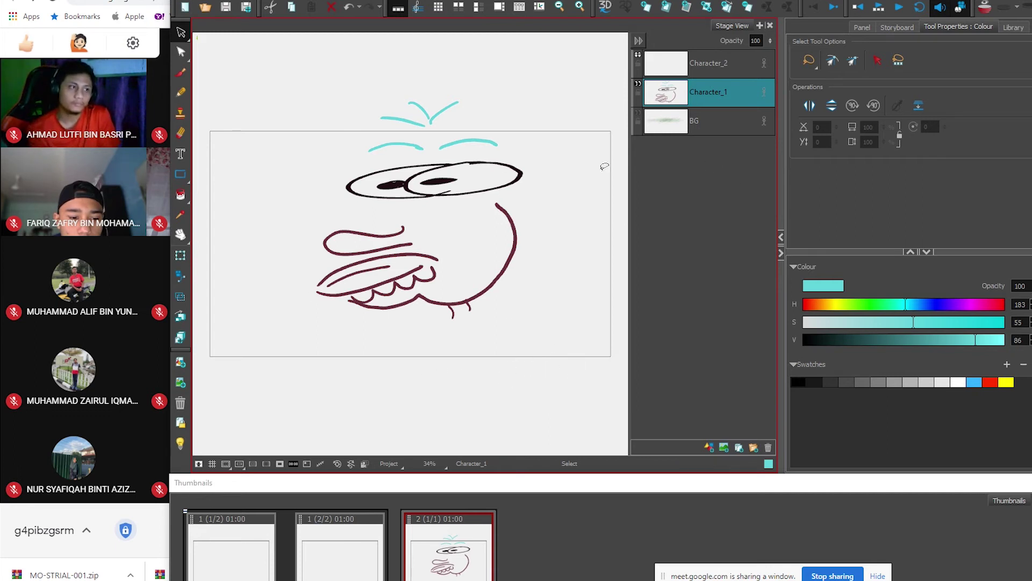
- Select the whole character, scale it down and move it into the lower right part of the frame
mouse_move(553, 172)
left_mouse_down()
mouse_move(559, 134)
mouse_move(309, 290)
mouse_move(532, 196)
left_mouse_up()
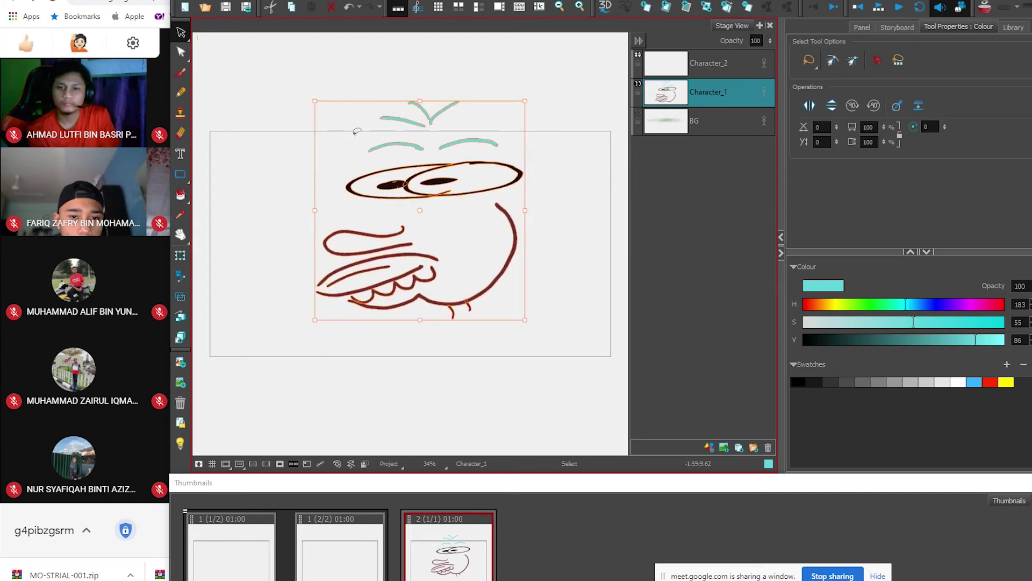
left_click_drag(528, 103, 476, 145)
mouse_move(408, 230)
left_mouse_down()
mouse_move(546, 237)
mouse_move(515, 251)
left_mouse_up()
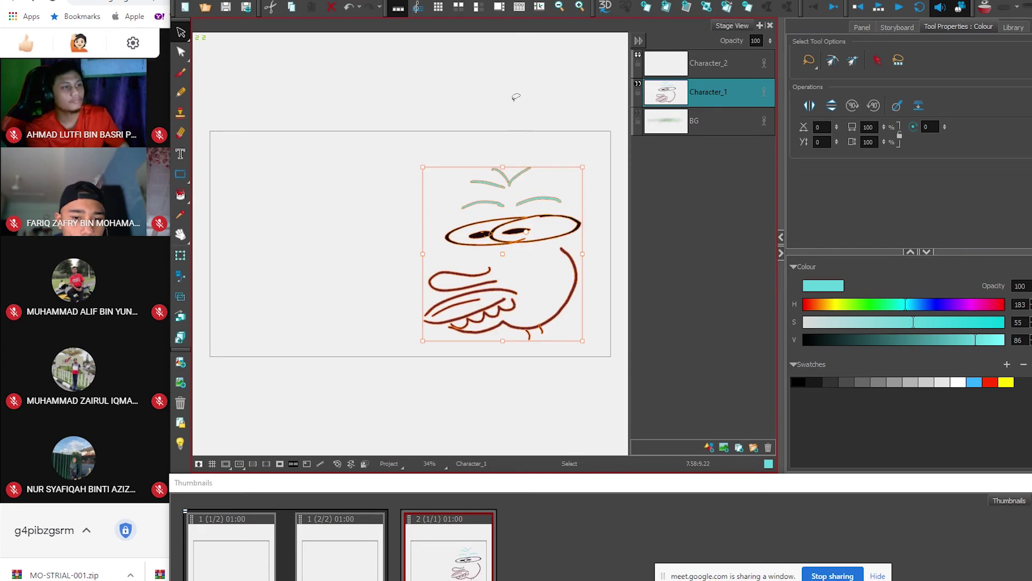
left_click(581, 110)
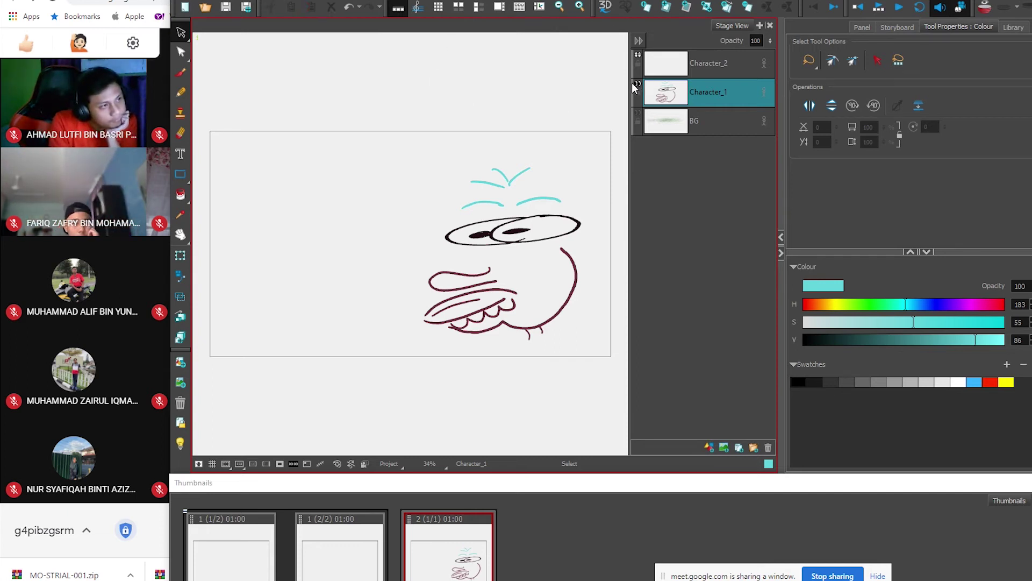
- Hide the Character_1 layer and activate the Brush tool on the Character_2 layer
key("Delete")
left_click(715, 63)
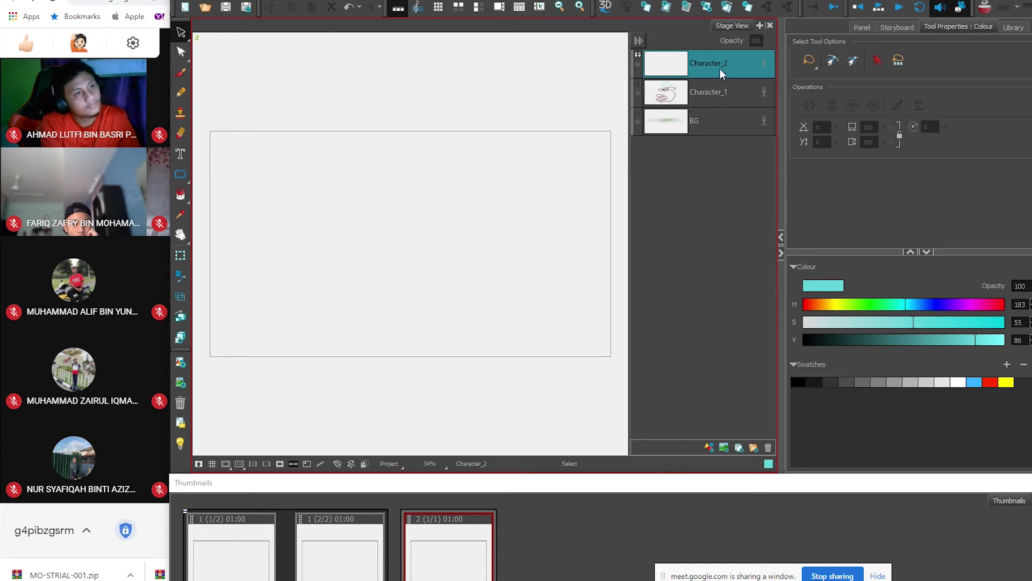
left_click(181, 76)
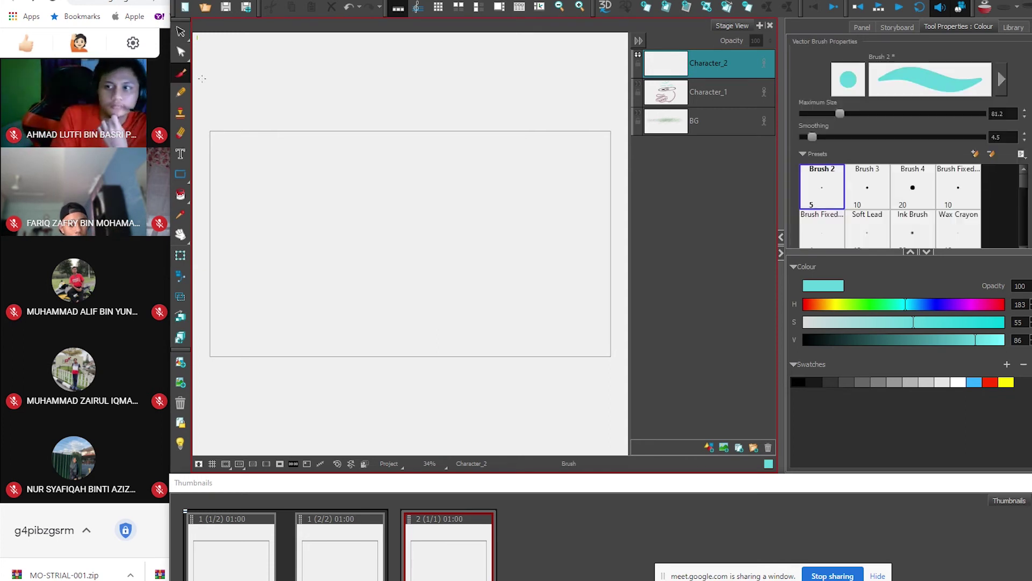
left_click(179, 93)
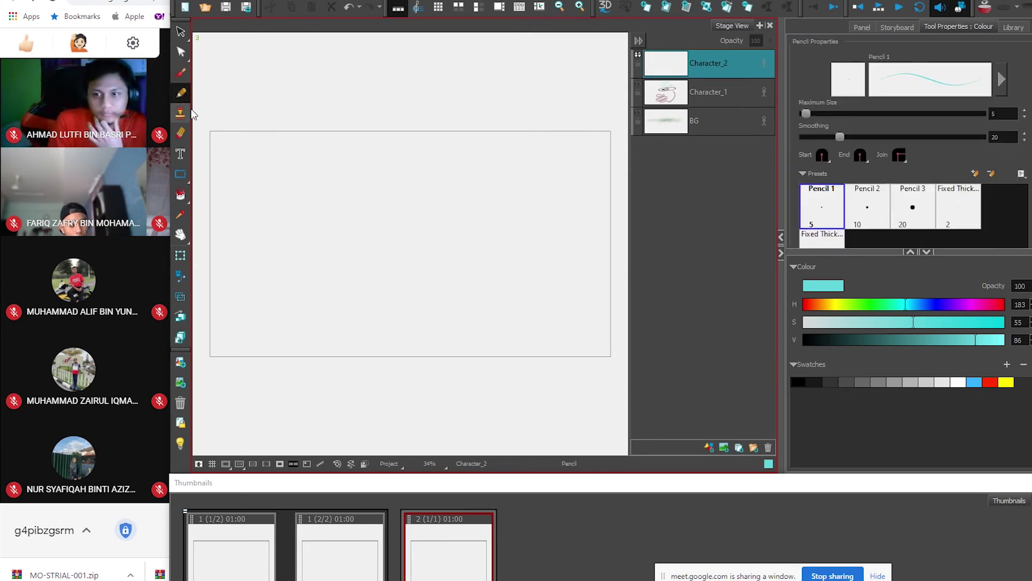
left_click(181, 73)
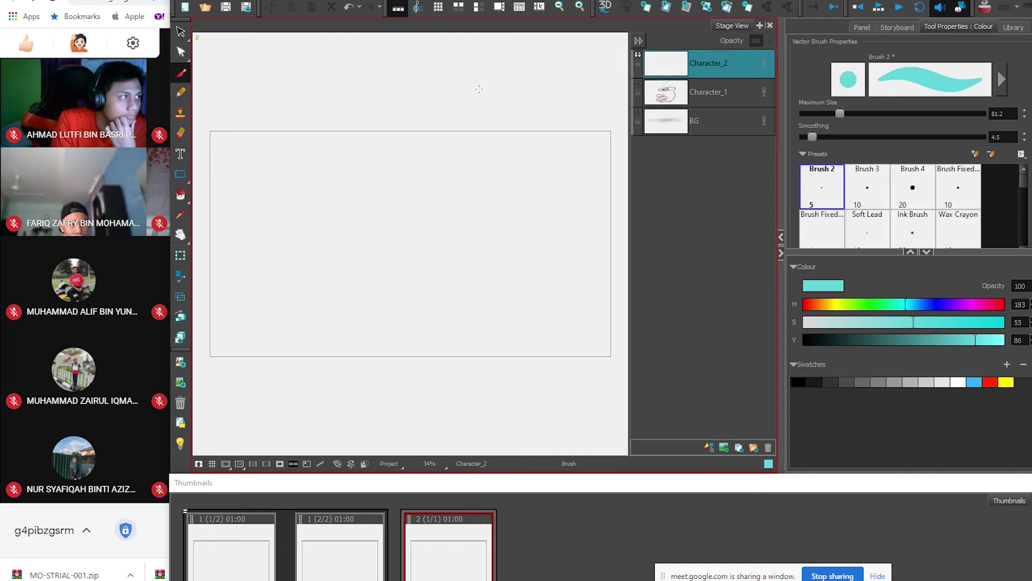
- Choose the Brush 3 preset with maximum size 48.4 and a dark teal colour of hue 183, saturation 35 and value 25
left_click(874, 182)
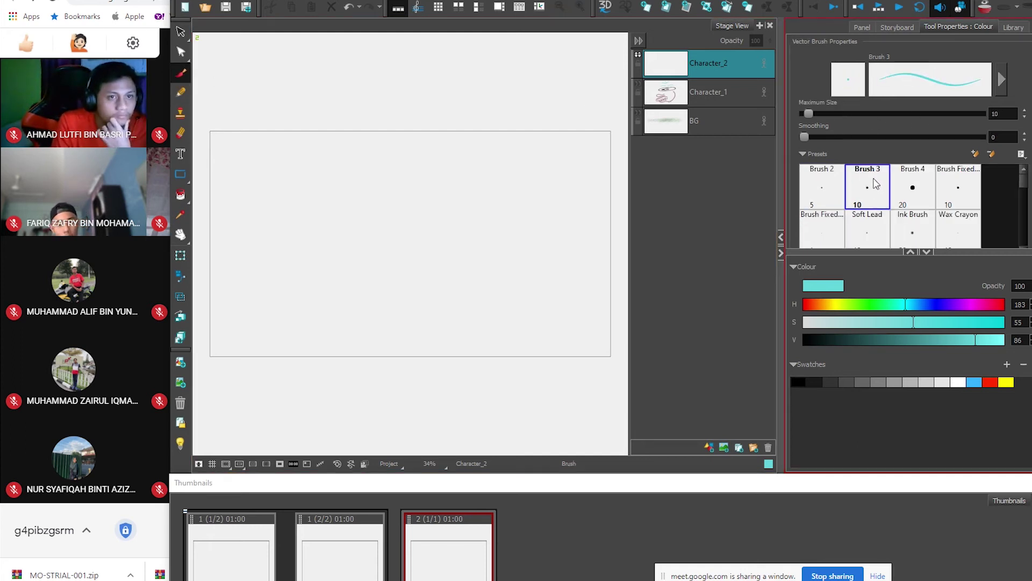
left_click_drag(808, 114, 828, 114)
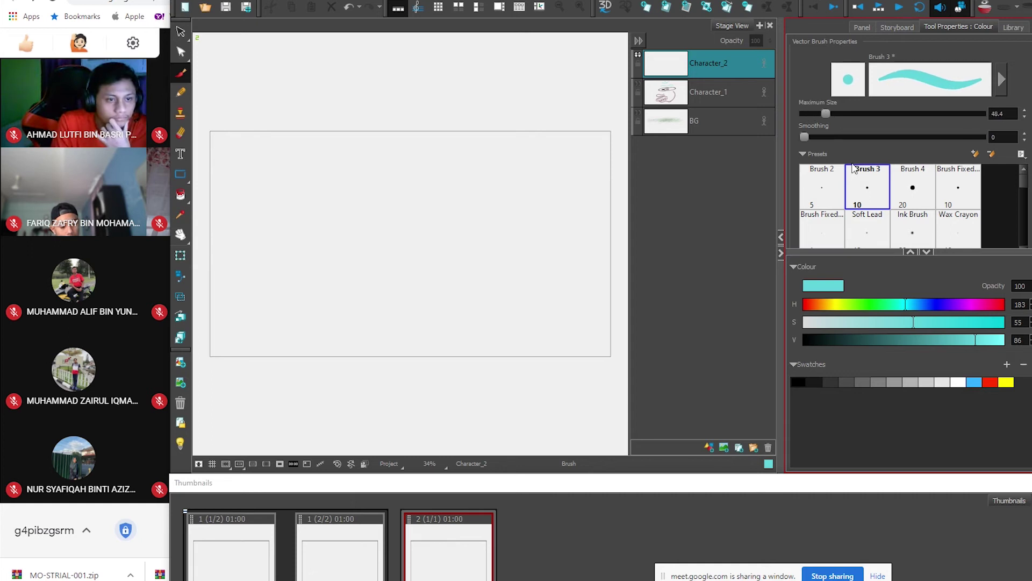
mouse_move(901, 326)
left_mouse_down()
mouse_move(873, 325)
mouse_move(854, 340)
left_mouse_up()
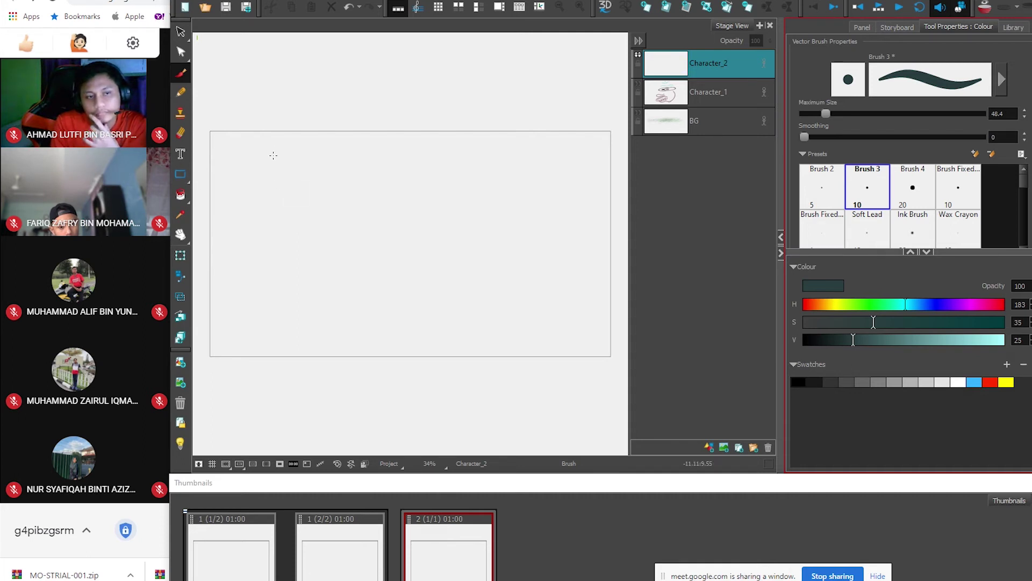
- Draw a face in the frame's upper left with two eyes, eyebrows, a nose, a mouth and a short curve for the right jaw
mouse_move(260, 174)
left_mouse_down()
mouse_move(300, 175)
mouse_move(253, 177)
mouse_move(276, 177)
left_mouse_up()
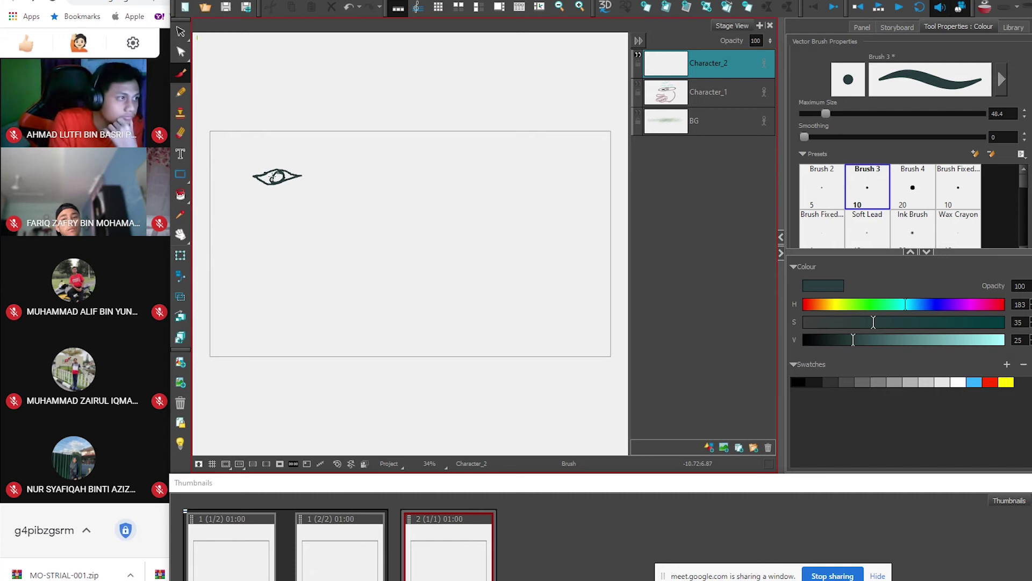
mouse_move(321, 174)
left_mouse_down()
mouse_move(364, 167)
mouse_move(323, 173)
mouse_move(364, 167)
mouse_move(334, 170)
left_mouse_up()
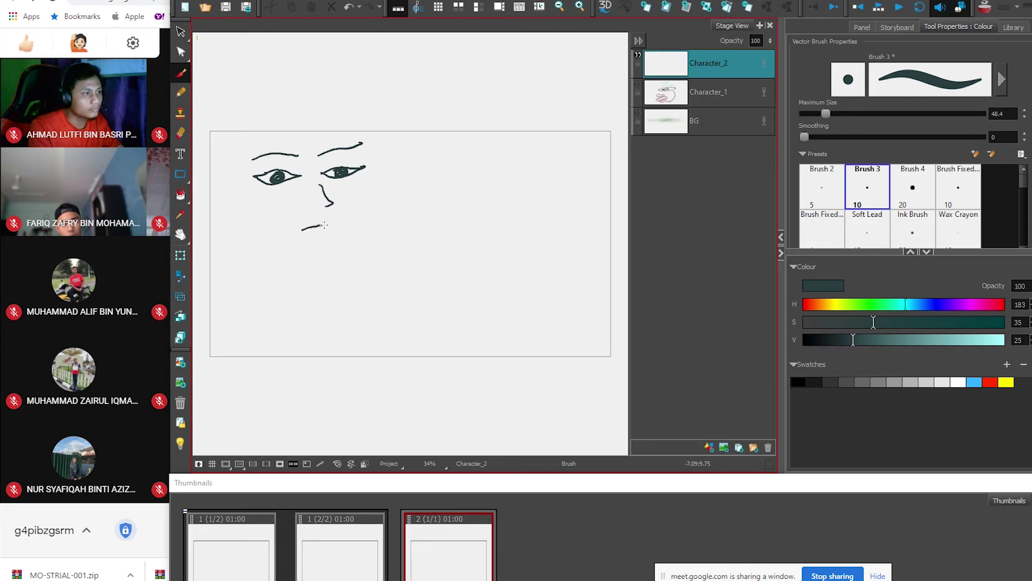
left_click_drag(350, 217, 354, 215)
left_click_drag(357, 271, 351, 277)
- Draw the face's left cheek and jaw as one deep curve meeting the right jaw, undoing the trial strokes, and add a chin mark
left_click_drag(231, 221, 321, 274)
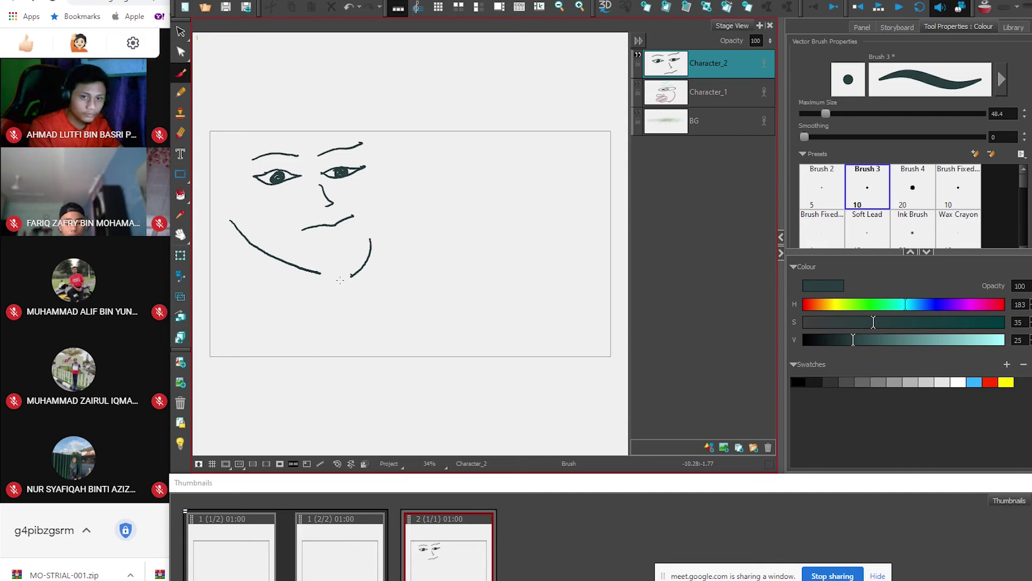
key("ctrl+z")
mouse_move(238, 207)
left_mouse_down()
mouse_move(275, 254)
mouse_move(337, 278)
left_mouse_up()
key("ctrl+z")
mouse_move(238, 199)
left_mouse_down()
mouse_move(249, 221)
mouse_move(311, 272)
left_mouse_up()
key("ctrl+z")
mouse_move(240, 203)
left_mouse_down()
mouse_move(245, 242)
mouse_move(290, 281)
mouse_move(332, 283)
left_mouse_up()
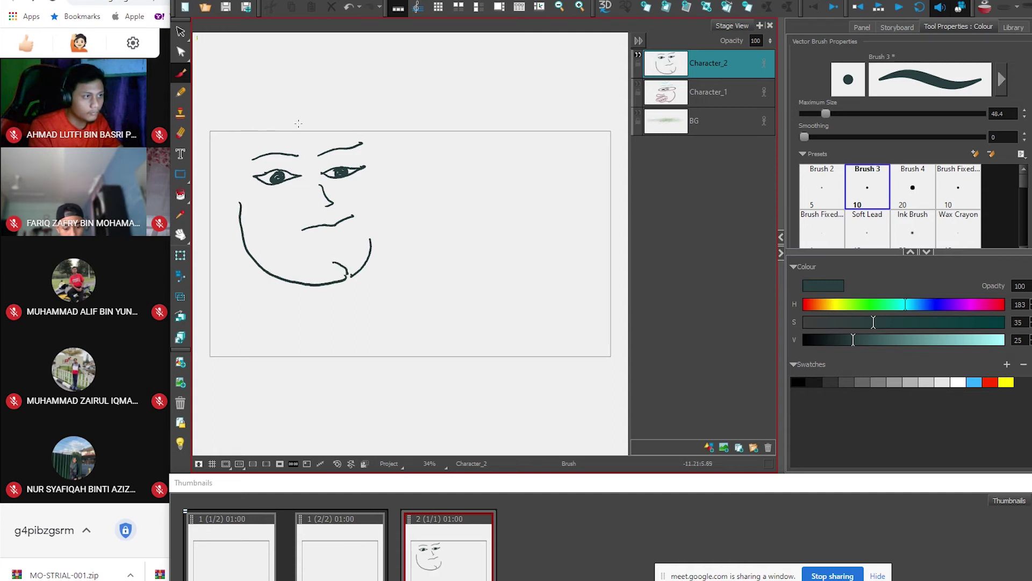
- Draw the face's hairline, outer hair contour and ear, undoing and redrawing the hair contour on the side away from the ear
left_click_drag(275, 132, 229, 170)
left_click_drag(300, 126, 310, 129)
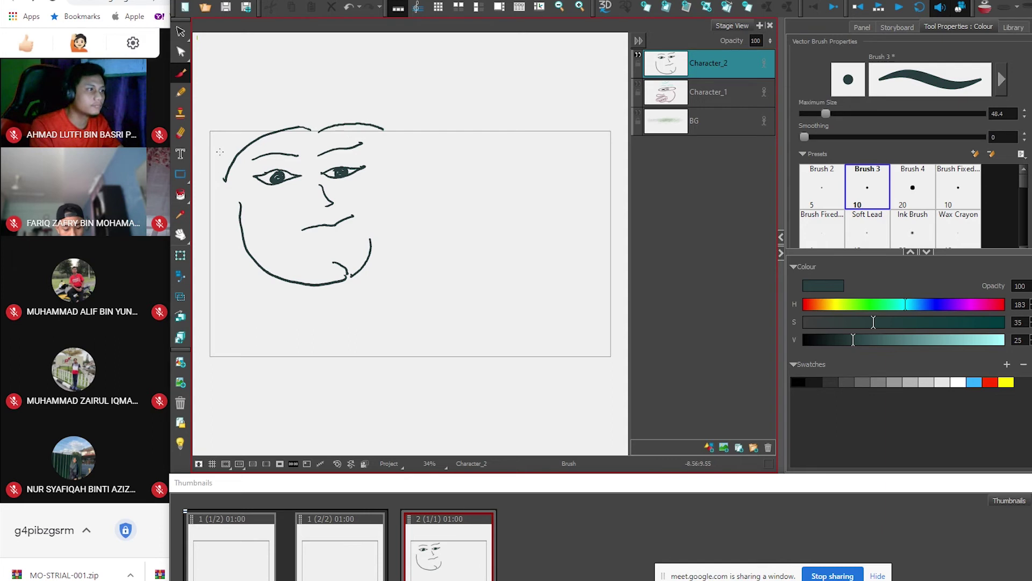
left_click_drag(224, 180, 190, 159)
mouse_move(223, 127)
left_mouse_down()
mouse_move(280, 109)
mouse_move(397, 109)
mouse_move(408, 126)
left_mouse_up()
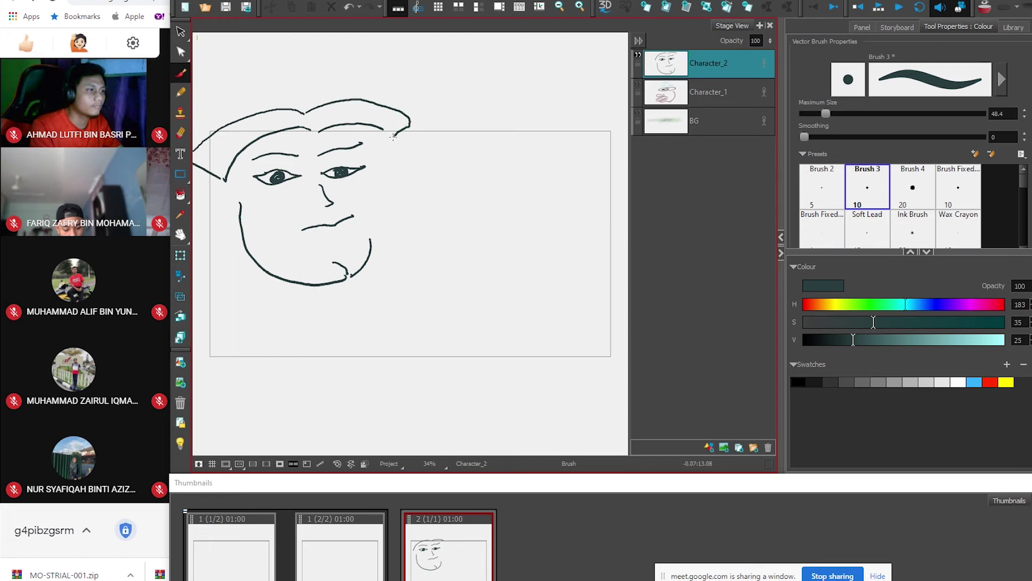
key("ctrl+z")
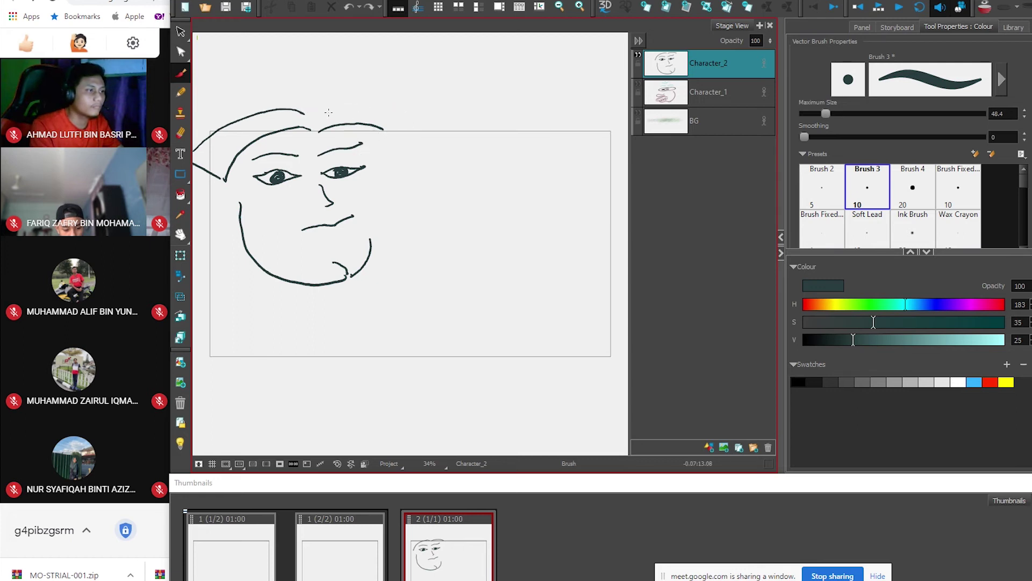
mouse_move(313, 111)
left_mouse_down()
mouse_move(385, 105)
mouse_move(388, 132)
left_mouse_up()
mouse_move(213, 190)
left_mouse_down()
mouse_move(193, 201)
mouse_move(223, 220)
mouse_move(223, 235)
mouse_move(236, 231)
mouse_move(221, 210)
left_mouse_up()
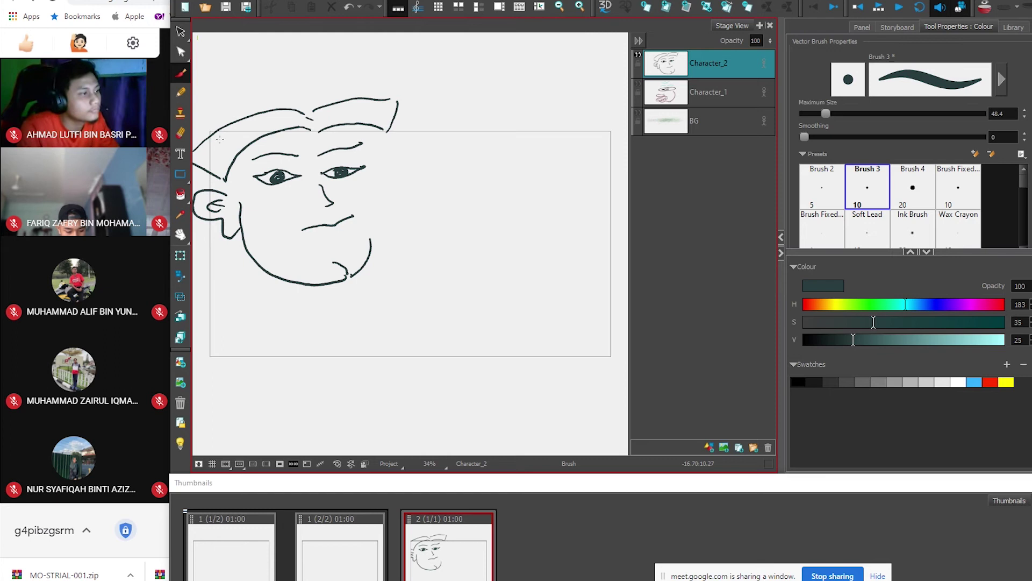
- Fill the hair with short strand strokes and add two short neck lines below the chin
left_click_drag(211, 133, 263, 113)
left_click_drag(213, 144, 262, 121)
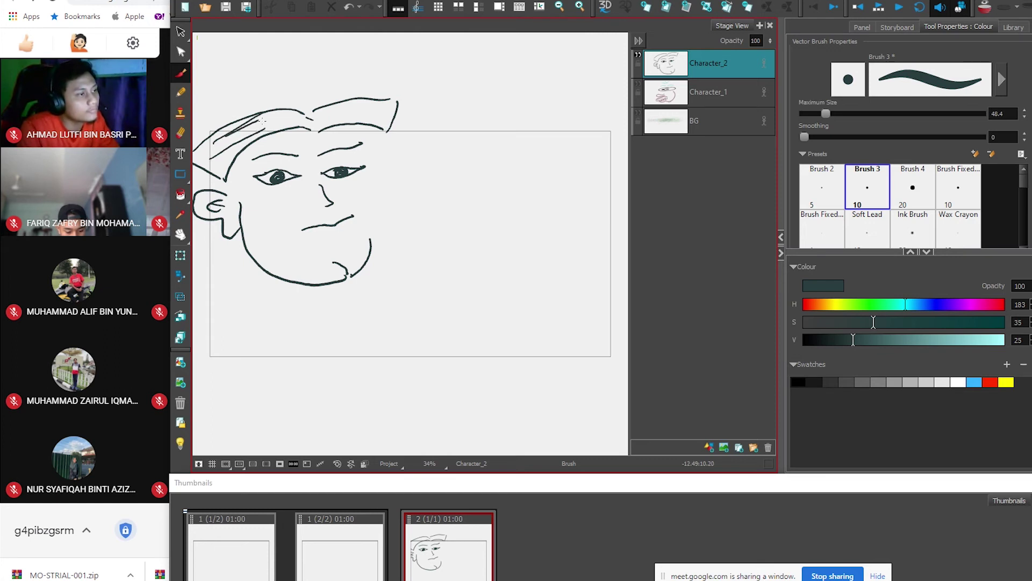
mouse_move(390, 109)
left_mouse_down()
mouse_move(361, 125)
mouse_move(393, 119)
mouse_move(345, 121)
mouse_move(380, 101)
mouse_move(326, 115)
left_mouse_up()
mouse_move(243, 144)
left_mouse_down()
mouse_move(227, 162)
mouse_move(216, 154)
left_mouse_up()
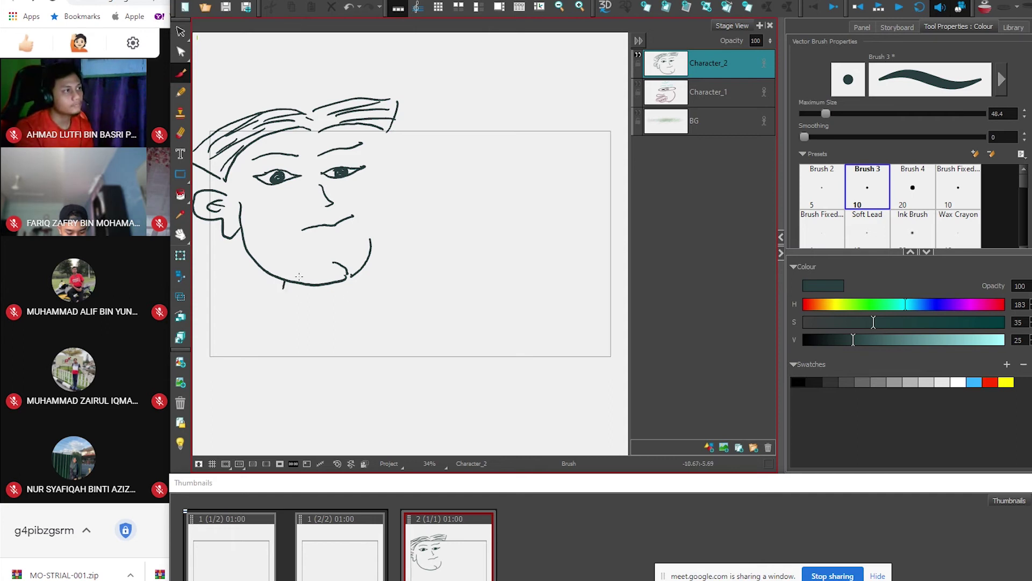
left_click_drag(299, 281, 294, 298)
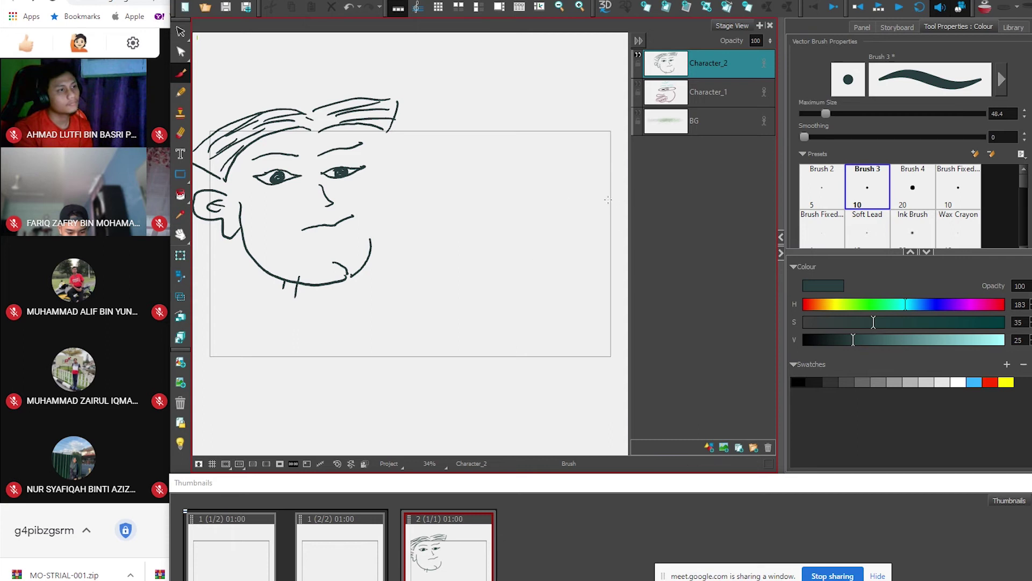
- Show the Character_1 and BG layers, and undo a trial stroke made over the drawing
left_click(637, 83)
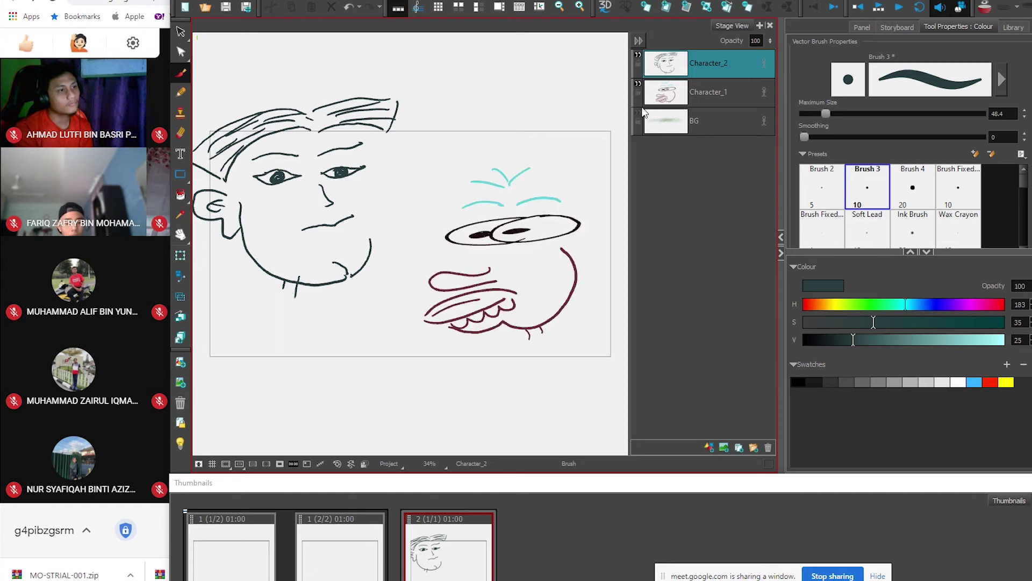
left_click(638, 113)
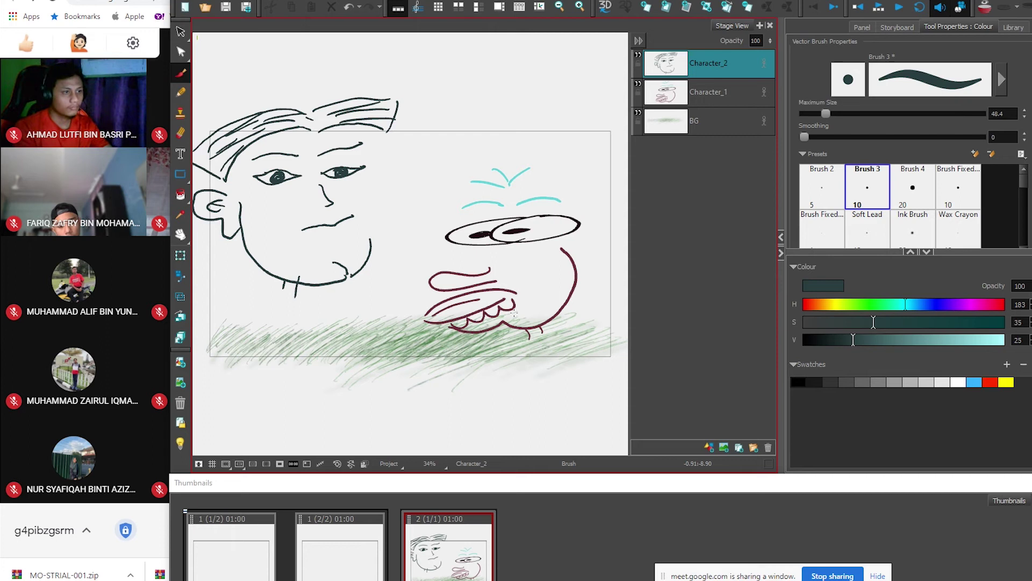
left_click_drag(548, 252, 662, 176)
key("ctrl+z")
- With the Character_2 layer active, lasso around the Character_1 drawing and delete the stray dot lying on the active layer
left_click(709, 95)
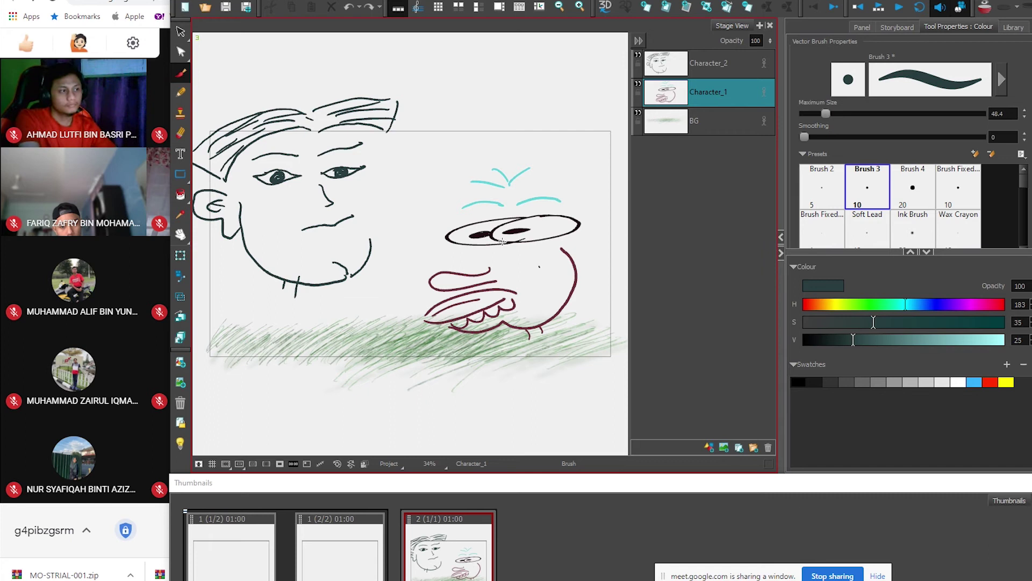
left_click(705, 75)
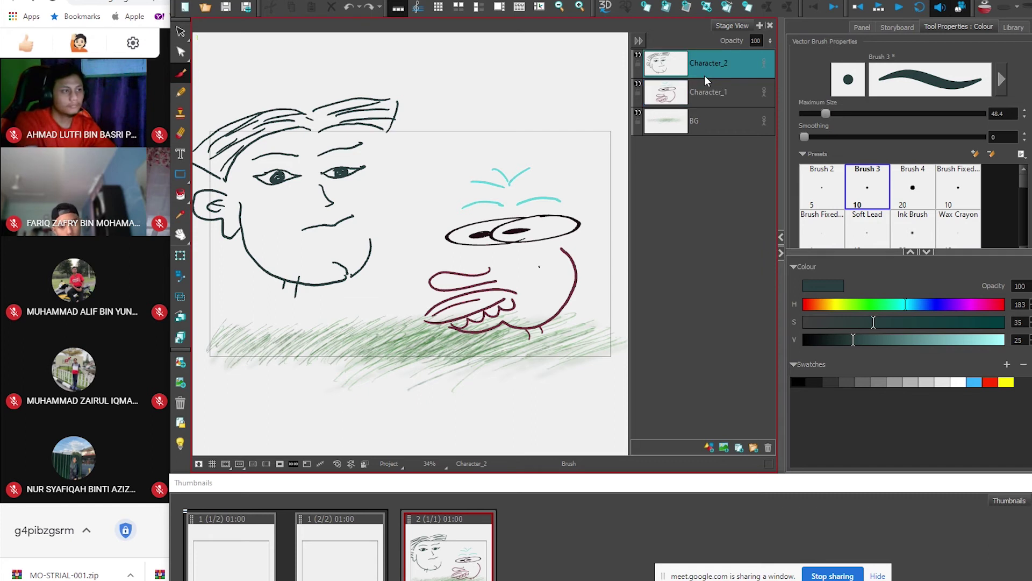
mouse_move(131, 224)
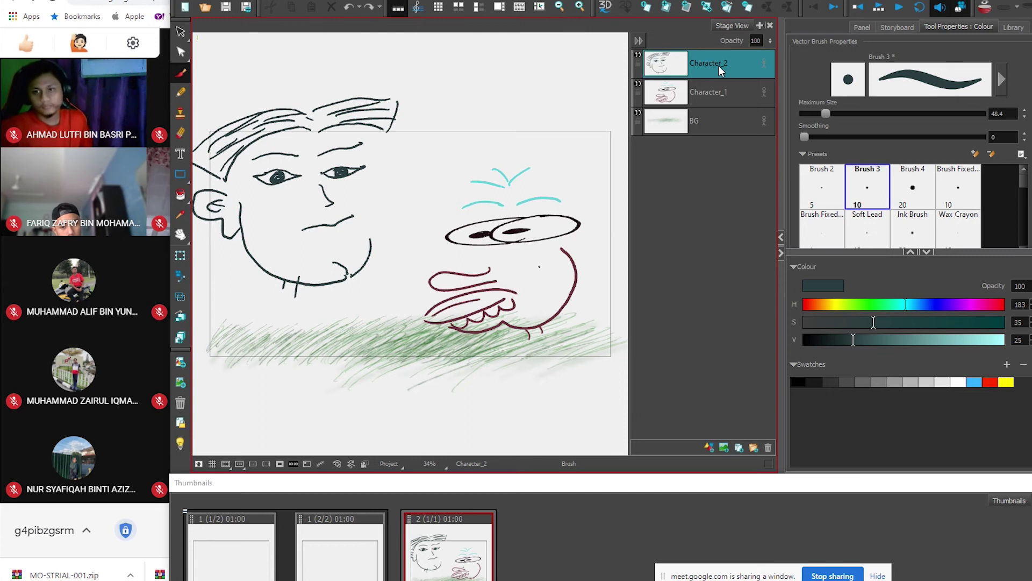
left_click(183, 31)
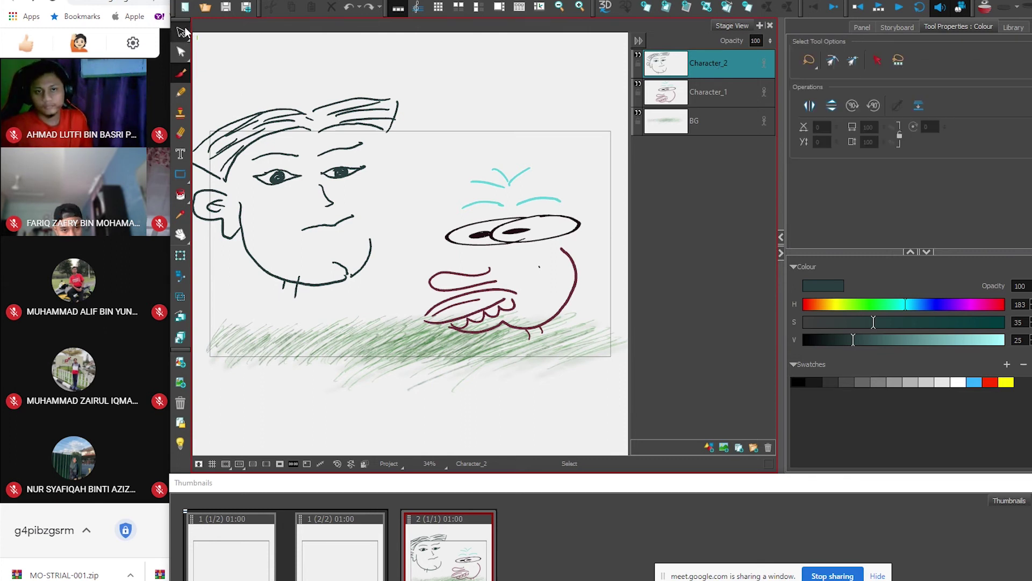
mouse_move(562, 129)
left_mouse_down()
mouse_move(419, 234)
mouse_move(585, 295)
mouse_move(572, 188)
left_mouse_up()
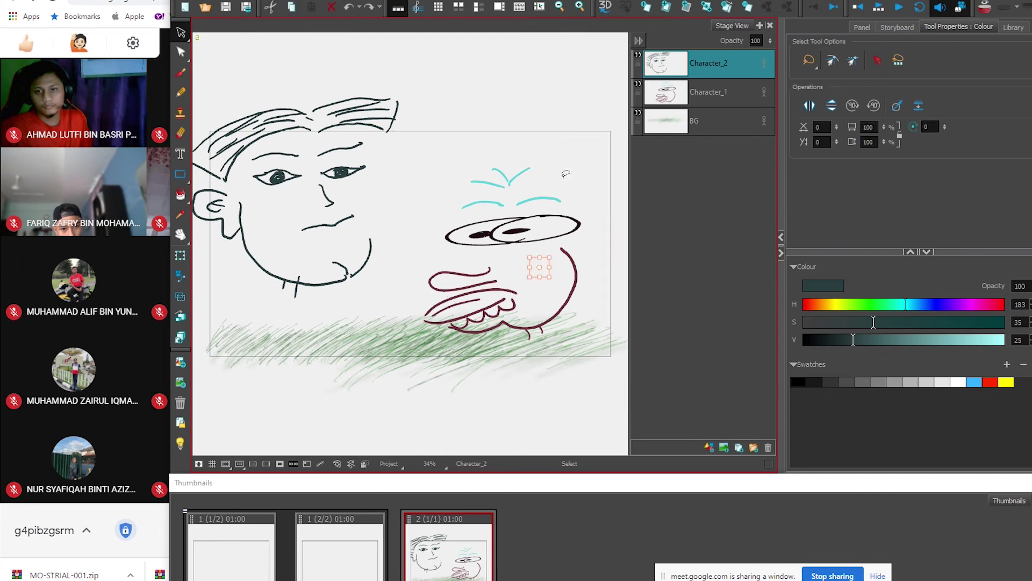
mouse_move(546, 139)
left_mouse_down()
mouse_move(615, 310)
mouse_move(596, 212)
left_mouse_up()
left_click(605, 216)
mouse_move(562, 125)
left_mouse_down()
mouse_move(524, 124)
mouse_move(586, 242)
mouse_move(570, 145)
mouse_move(564, 161)
mouse_move(578, 178)
mouse_move(573, 143)
mouse_move(577, 323)
mouse_move(578, 301)
left_mouse_up()
mouse_move(564, 143)
left_mouse_down()
mouse_move(538, 142)
mouse_move(571, 157)
mouse_move(606, 226)
mouse_move(591, 323)
left_mouse_up()
mouse_move(559, 163)
left_mouse_down()
mouse_move(613, 290)
mouse_move(612, 280)
left_mouse_up()
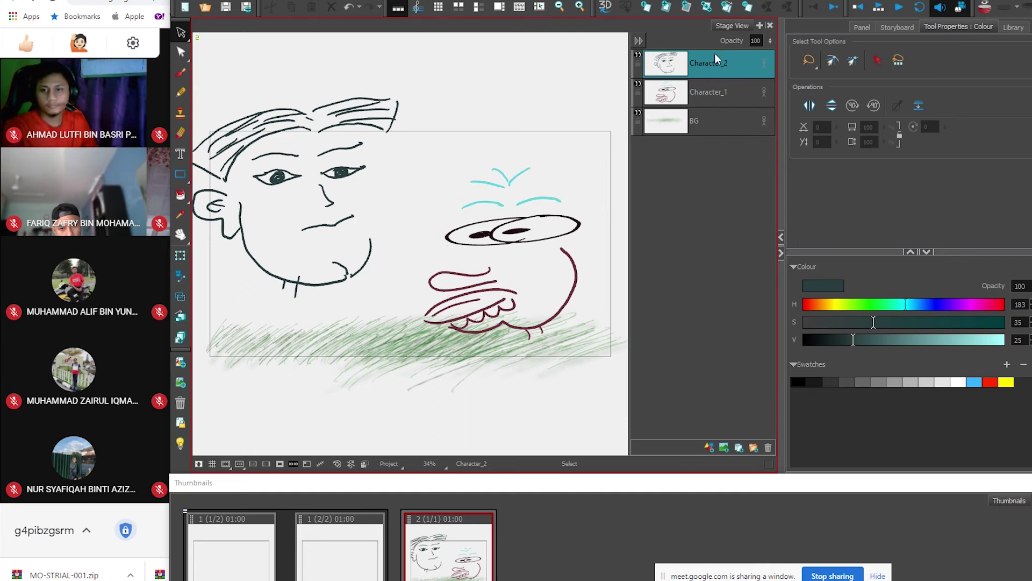
- Lasso the whole Character_2 face including its ear and move it slightly down in the frame
mouse_move(456, 94)
left_mouse_down()
mouse_move(438, 277)
mouse_move(456, 161)
left_mouse_up()
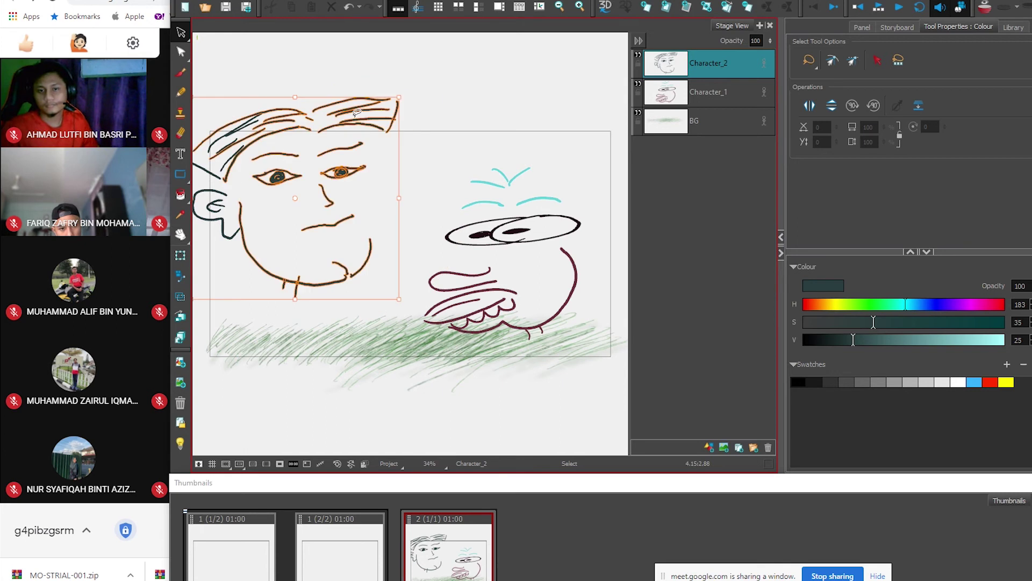
mouse_move(439, 81)
left_mouse_down()
mouse_move(230, 118)
mouse_move(236, 291)
mouse_move(448, 217)
left_mouse_up()
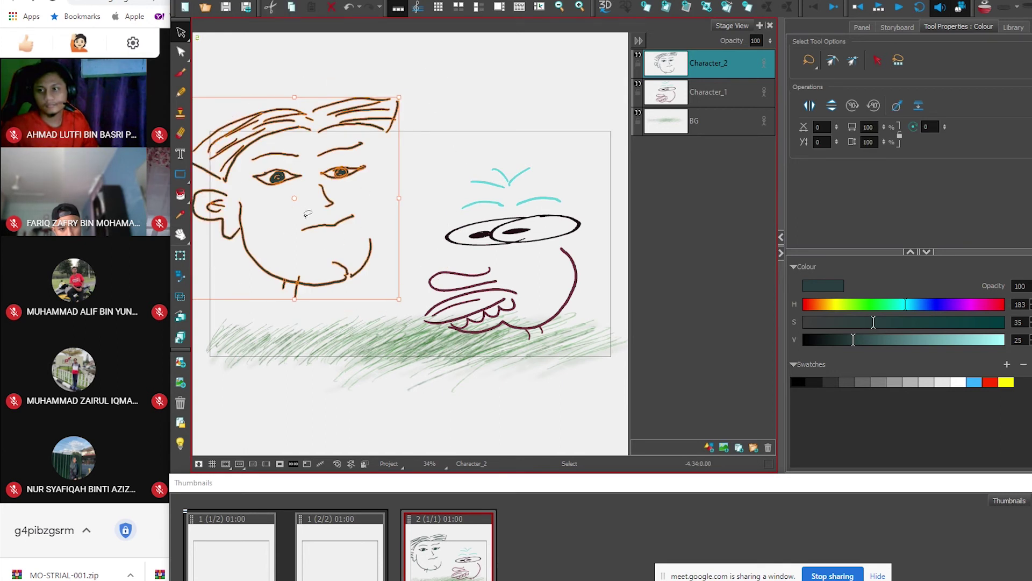
mouse_move(305, 196)
left_mouse_down()
mouse_move(244, 202)
mouse_move(345, 192)
mouse_move(305, 210)
left_mouse_up()
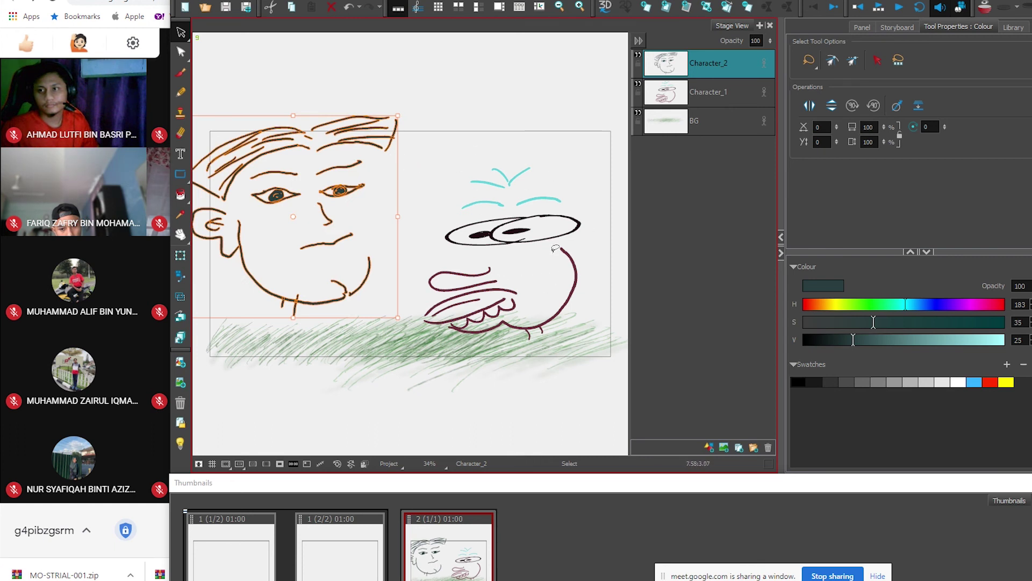
- Activate the Character_1 layer and try to lasso the face drawn on the Character_2 layer
left_click(721, 94)
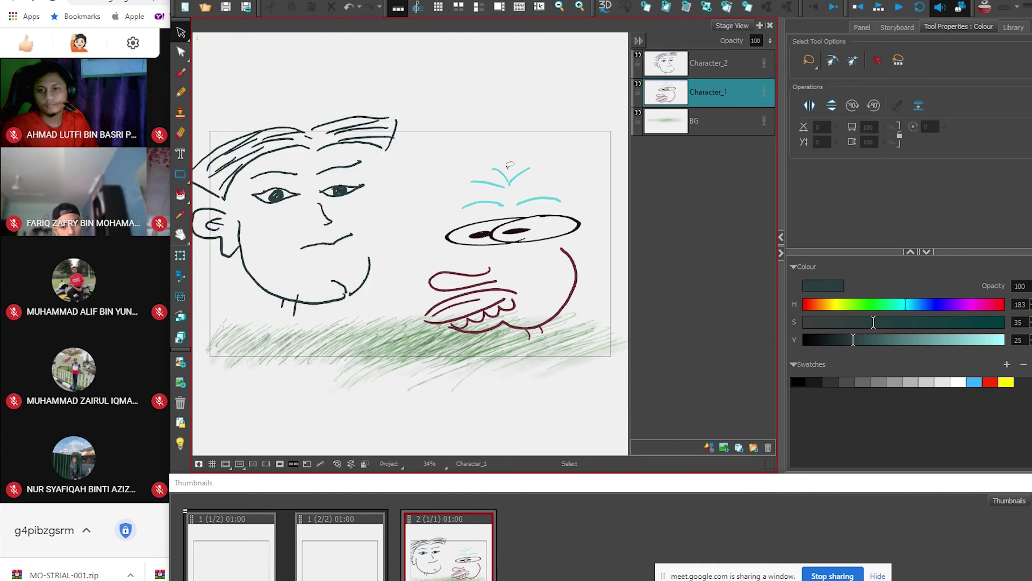
mouse_move(469, 114)
left_mouse_down()
mouse_move(280, 258)
mouse_move(377, 113)
mouse_move(285, 215)
mouse_move(356, 124)
mouse_move(417, 95)
mouse_move(403, 79)
mouse_move(413, 106)
mouse_move(424, 102)
mouse_move(282, 226)
left_mouse_up()
mouse_move(344, 116)
left_mouse_down()
mouse_move(392, 129)
mouse_move(383, 183)
left_mouse_up()
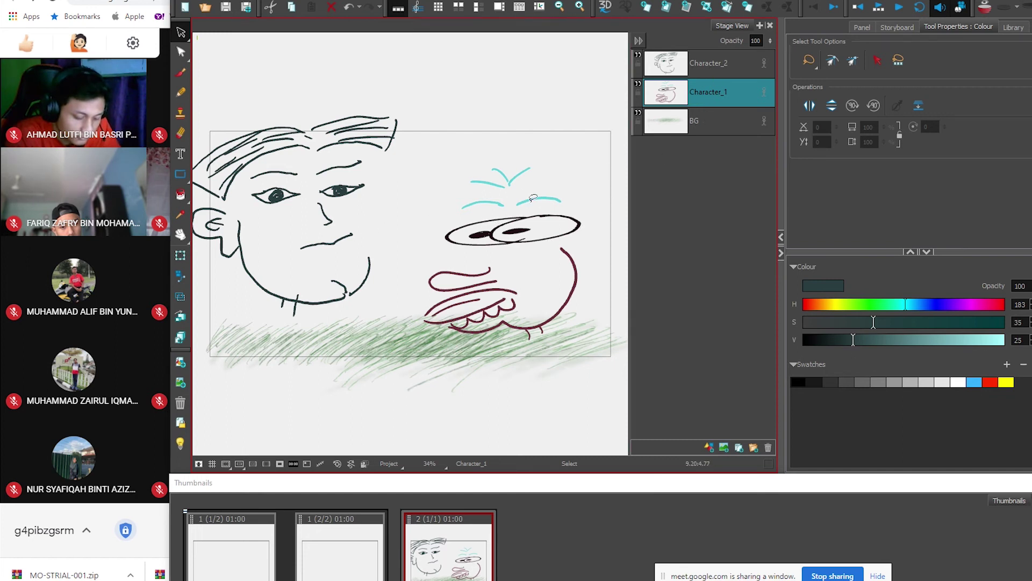
- With the Eraser at size 25 on the Character_1 layer, erase across that character's eyes and try erasing the Character_2 face's features
left_click(181, 133)
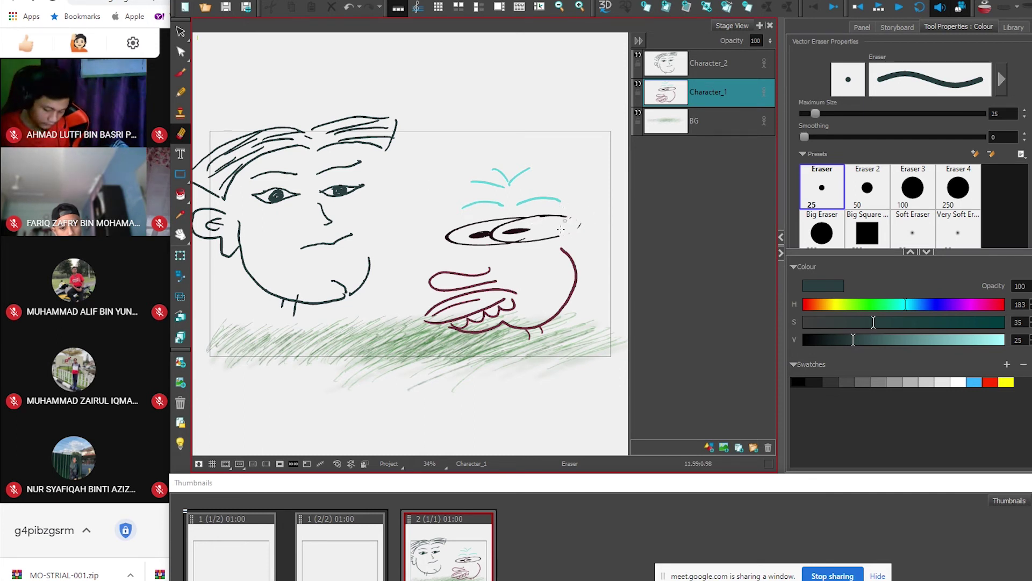
left_click_drag(543, 228, 465, 236)
mouse_move(358, 234)
left_mouse_down()
mouse_move(320, 243)
mouse_move(338, 193)
mouse_move(301, 196)
mouse_move(364, 216)
left_mouse_up()
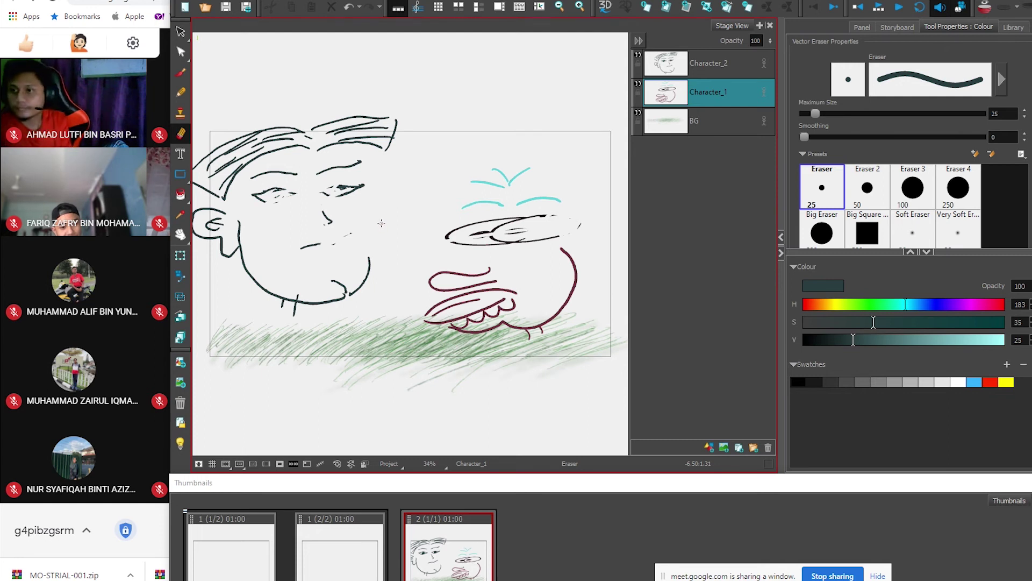
left_click_drag(307, 133, 263, 135)
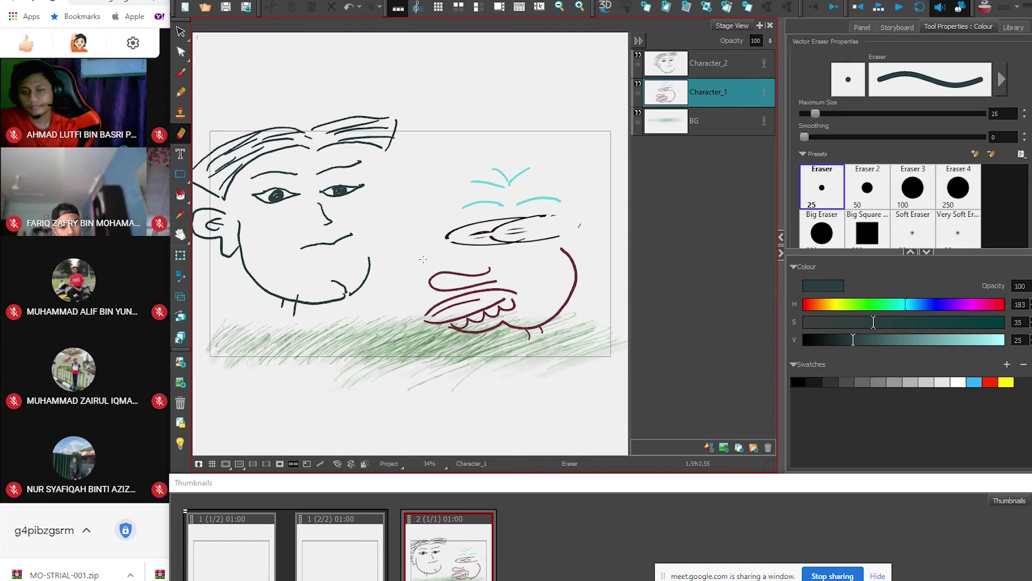
mouse_move(454, 232)
left_mouse_down()
mouse_move(487, 236)
mouse_move(502, 219)
left_mouse_up()
mouse_move(294, 183)
left_mouse_down()
mouse_move(272, 196)
mouse_move(365, 187)
mouse_move(320, 193)
mouse_move(355, 185)
left_mouse_up()
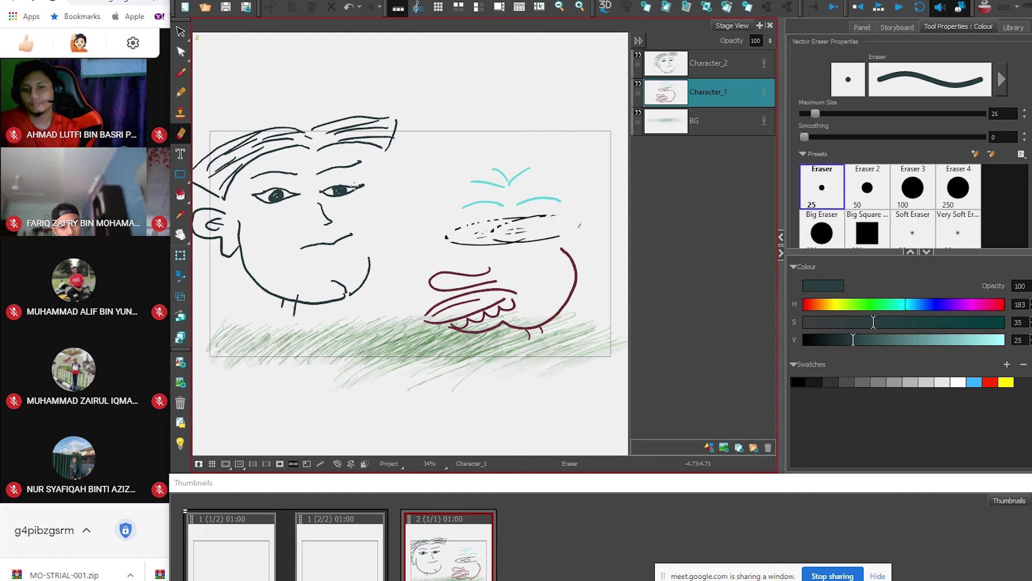
- Try to erase the Character_2 face's jaw and the BG grass while the Character_1 layer is active, undoing the strokes
left_click_drag(371, 269, 367, 278)
mouse_move(338, 325)
left_mouse_down()
mouse_move(381, 325)
mouse_move(323, 346)
left_mouse_up()
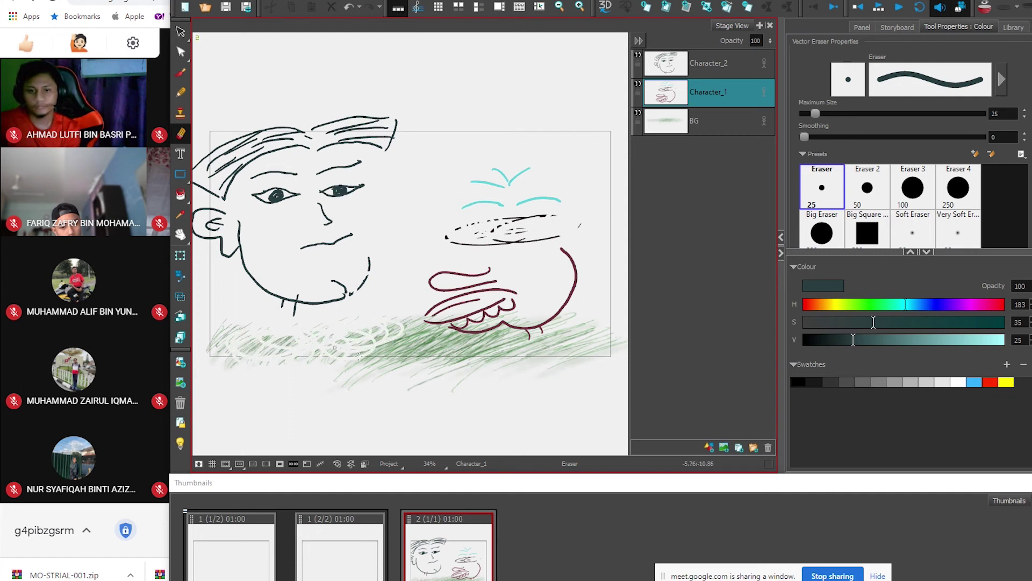
key("ctrl+z")
key("ctrl+z")
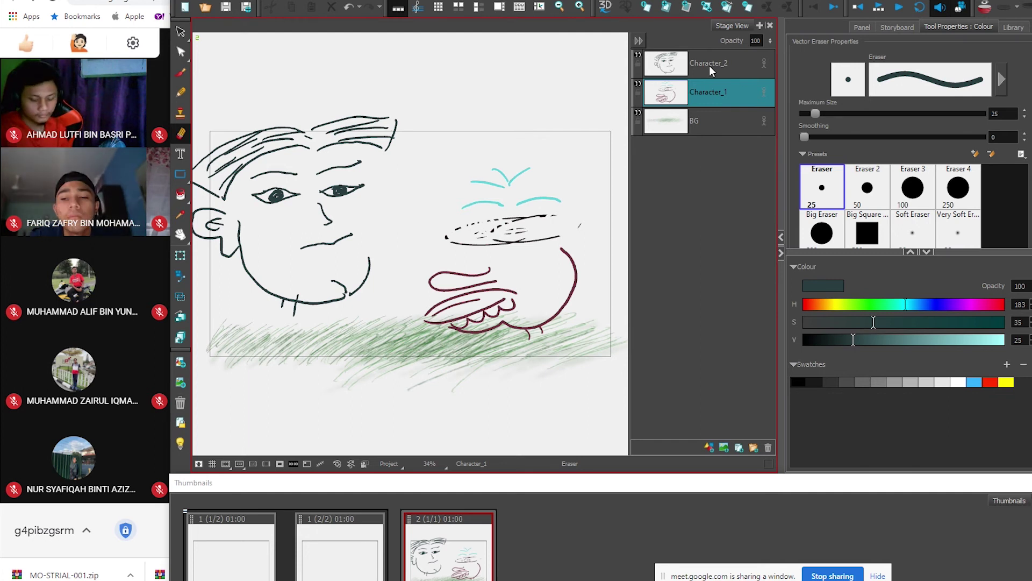
- Erase more of the Character_1 eye outlines, and try erasing the Character_2 face's eyes from the same layer, undoing those strokes
mouse_move(546, 228)
left_mouse_down()
mouse_move(507, 225)
mouse_move(473, 242)
left_mouse_up()
left_click_drag(360, 188, 270, 200)
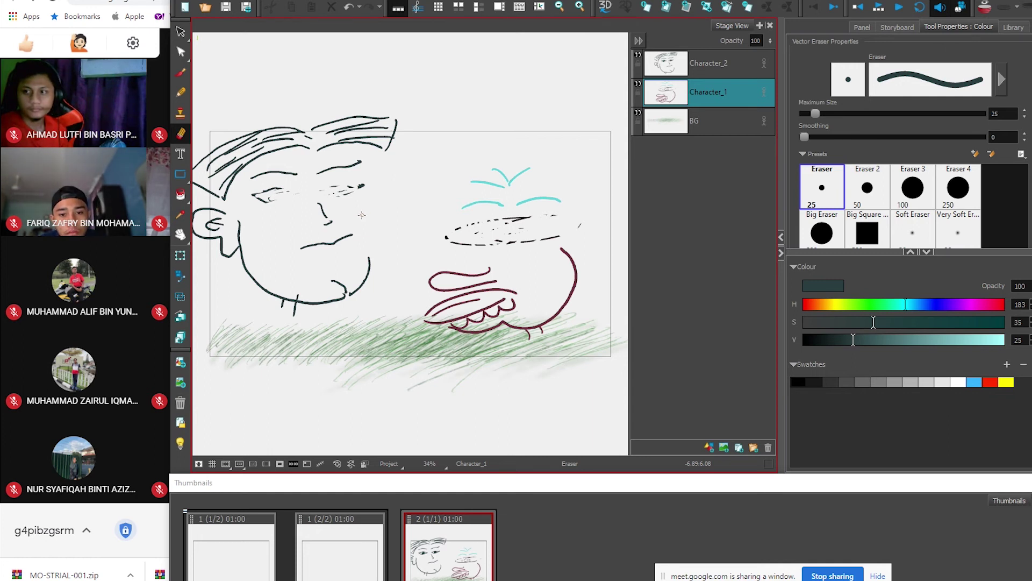
left_click_drag(345, 190, 359, 181)
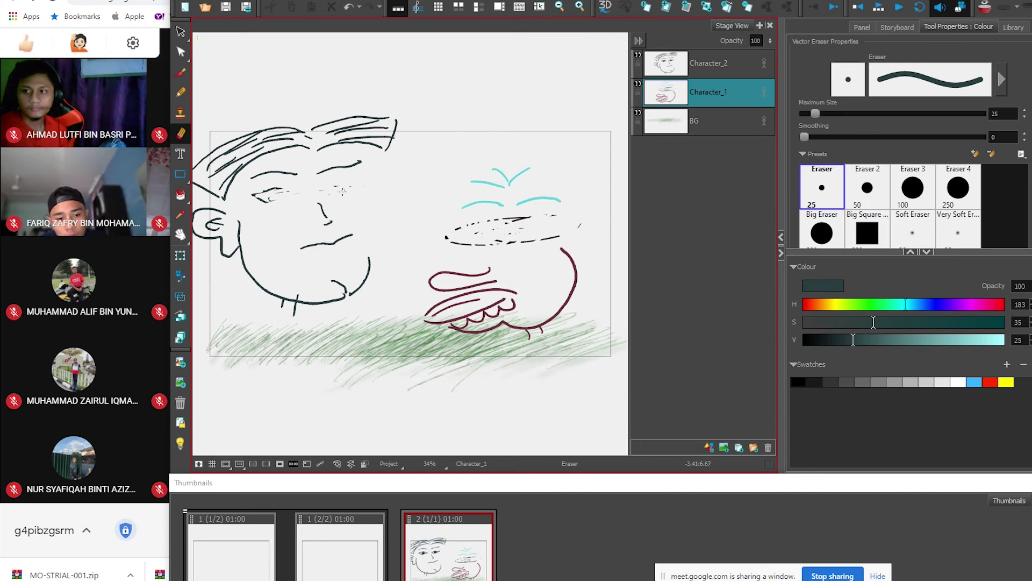
left_click_drag(285, 194, 258, 197)
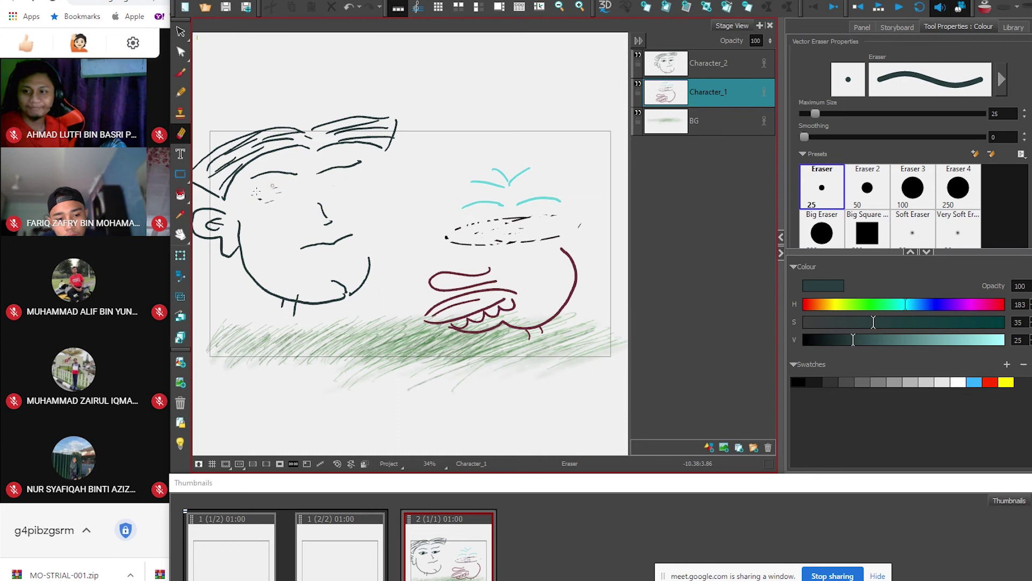
key("ctrl+z")
key("ctrl+z")
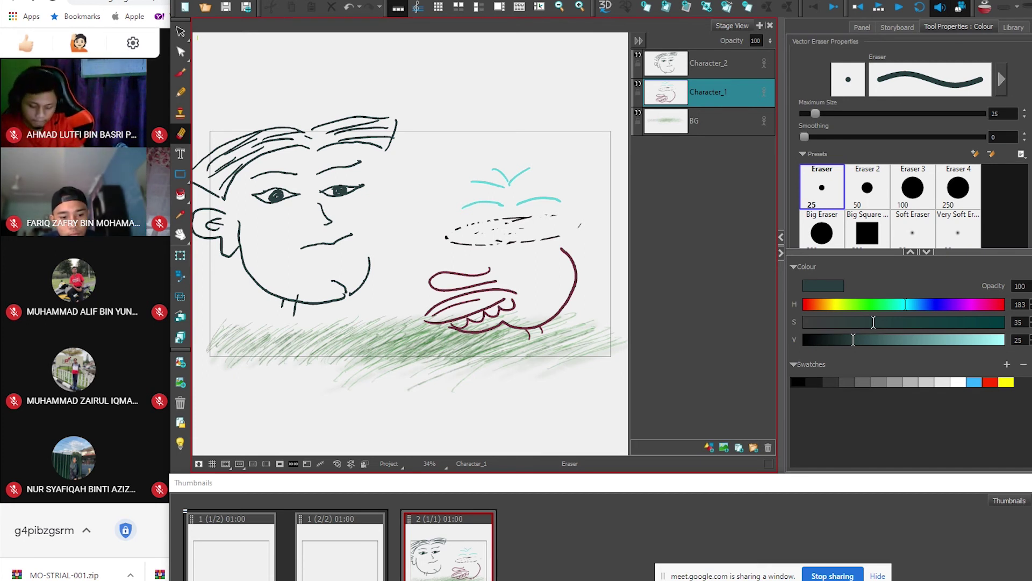
left_click(862, 27)
left_click(897, 27)
left_click(957, 27)
left_click(1013, 27)
left_click(957, 27)
left_click(897, 26)
left_click(862, 27)
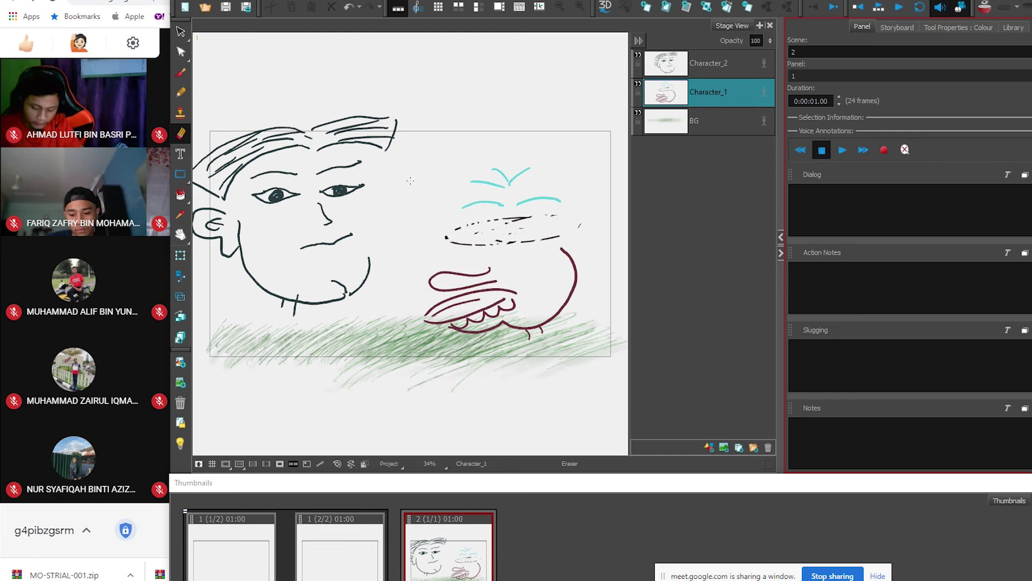
- On the BG layer, draw a spiral above Character_1 and scribble across both characters' eyes using the Brush at maximum size 99.2
left_click(750, 120)
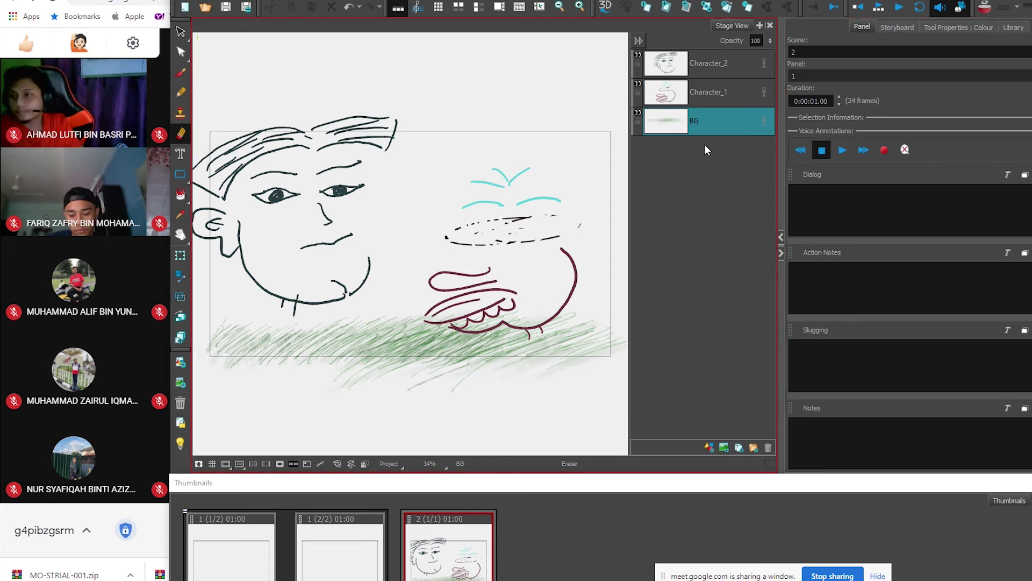
left_click(185, 71)
left_click(961, 28)
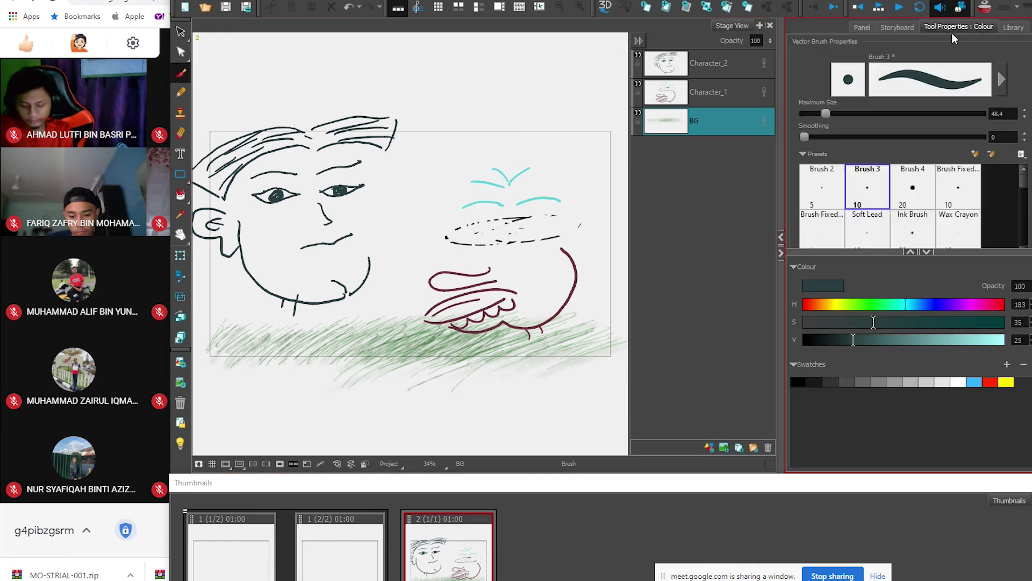
mouse_move(825, 114)
left_mouse_down()
mouse_move(872, 115)
mouse_move(828, 121)
mouse_move(845, 115)
left_mouse_up()
mouse_move(521, 97)
left_mouse_down()
mouse_move(454, 117)
mouse_move(539, 144)
mouse_move(517, 100)
mouse_move(516, 119)
mouse_move(473, 152)
mouse_move(503, 140)
left_mouse_up()
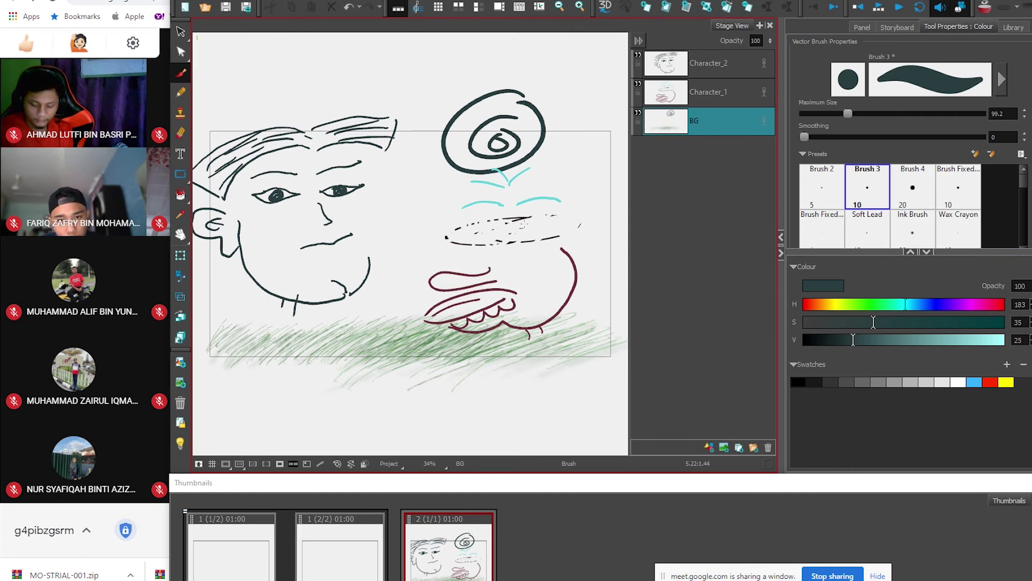
mouse_move(563, 214)
left_mouse_down()
mouse_move(514, 230)
mouse_move(322, 226)
mouse_move(290, 172)
mouse_move(468, 138)
left_mouse_up()
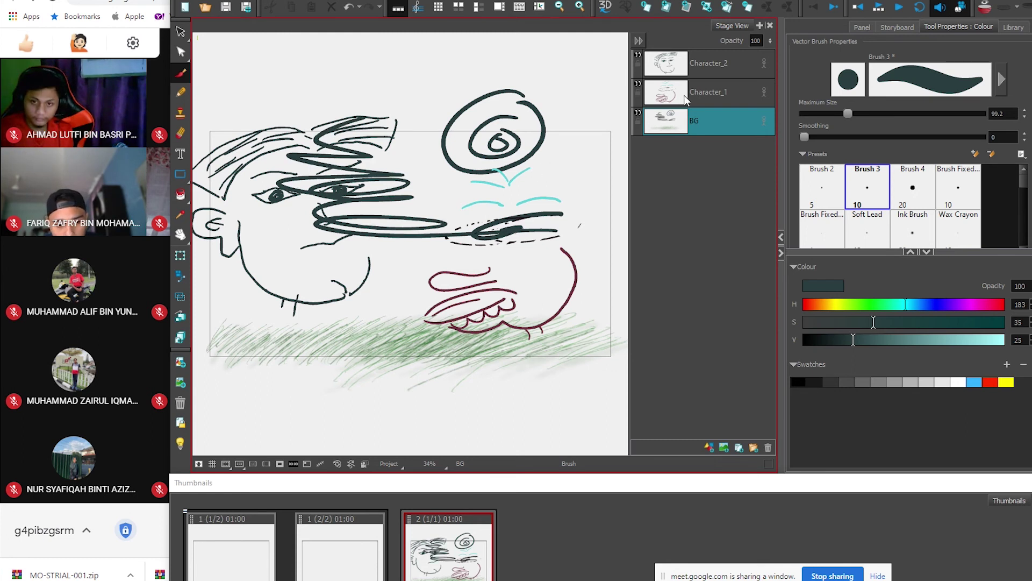
- Alternate the active layer between Character_1 and Character_2 several times, finishing on Character_2
left_click(721, 92)
left_click(711, 70)
left_click(707, 93)
left_click(707, 68)
left_click(708, 93)
left_click(702, 70)
left_click(703, 96)
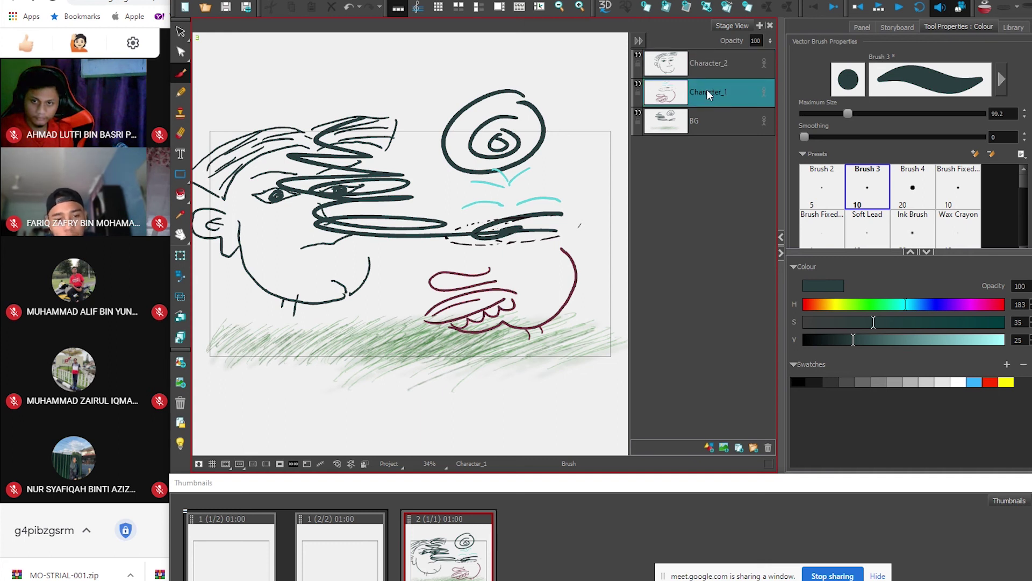
left_click(702, 66)
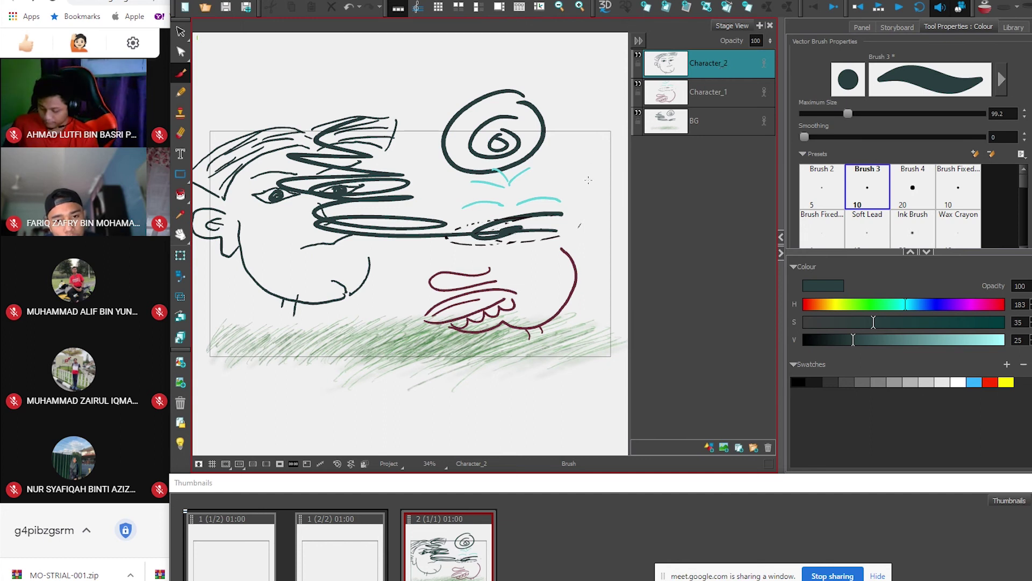
- Cycle the active layer through BG, Character_1 and Character_2 repeatedly, finishing on the BG layer
left_click(719, 128)
left_click(717, 90)
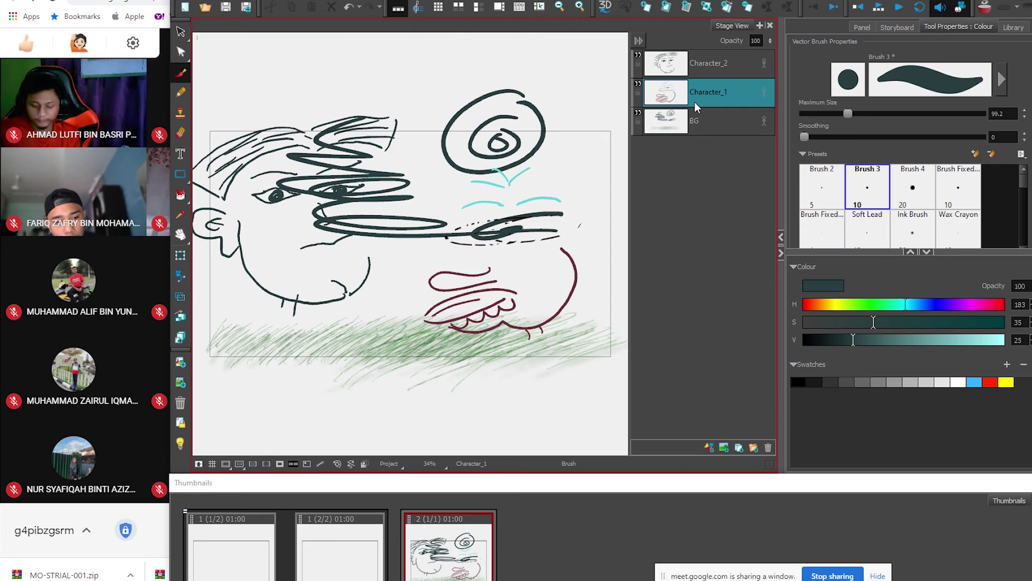
left_click(708, 73)
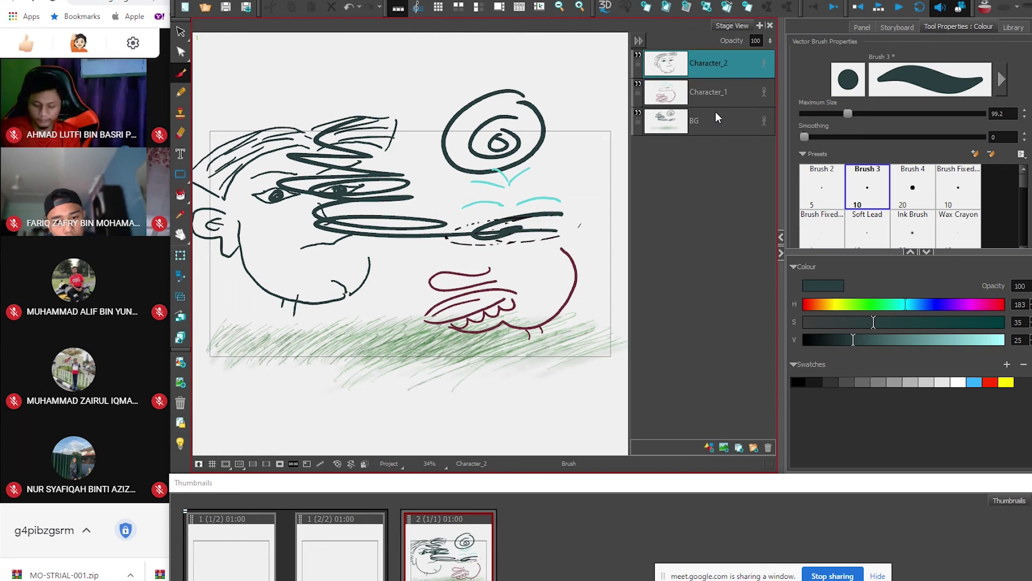
left_click(716, 114)
left_click(712, 90)
left_click(715, 75)
left_click(714, 98)
left_click(714, 115)
left_click(713, 93)
left_click(718, 64)
left_click(712, 100)
left_click(724, 114)
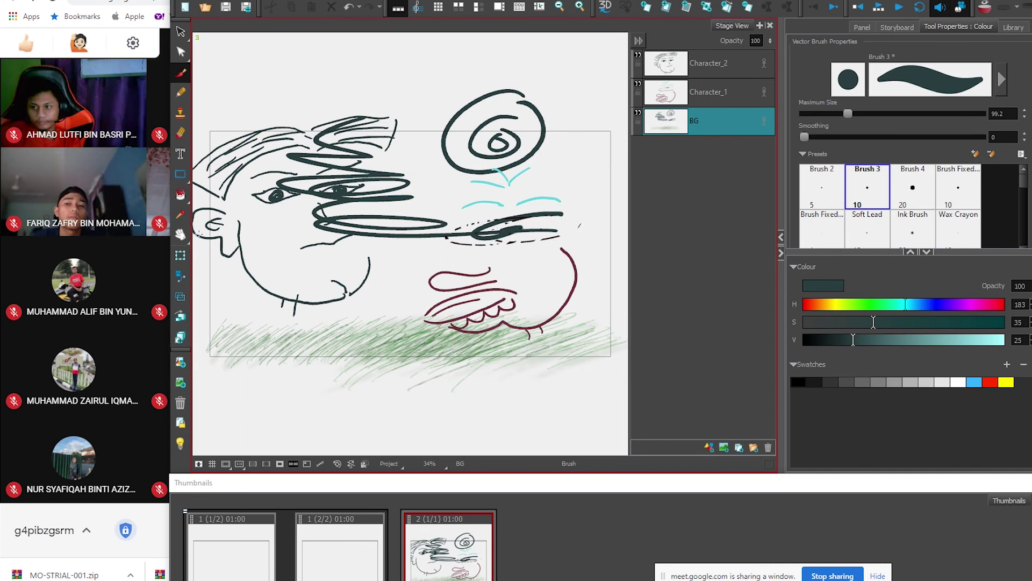
- Draw a thin size 5 rectangle on the BG layer with the Rectangle tool, spanning between the two characters' faces
left_click(180, 195)
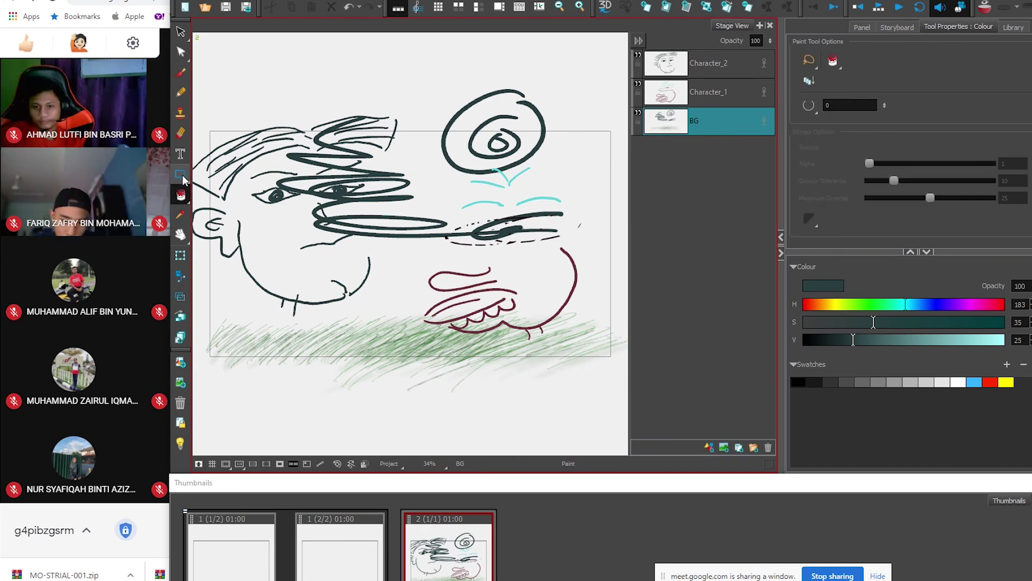
left_click(180, 175)
left_click_drag(347, 137, 468, 236)
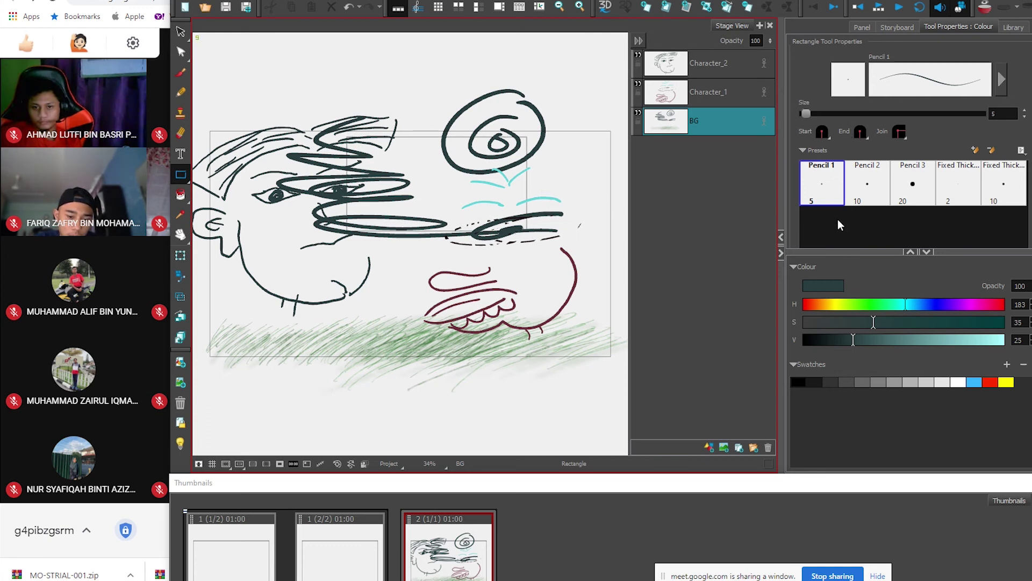
- Lighten the teal to value 62, set the rectangle outline size to 102, and draw thick rectangles around the spiral and over Character_1's mouth
left_click_drag(903, 339, 927, 339)
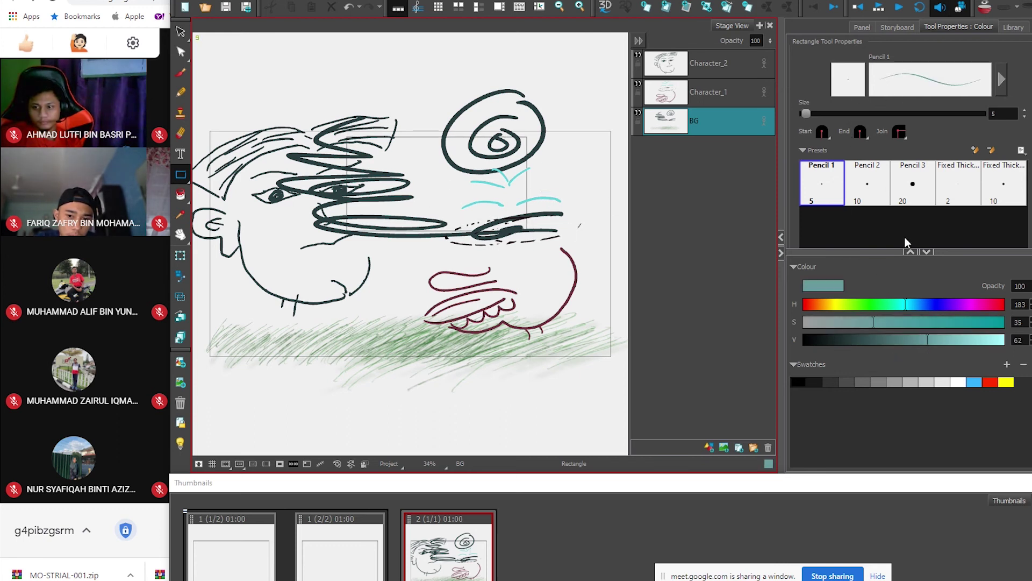
left_click(849, 114)
mouse_move(332, 62)
left_mouse_down()
mouse_move(498, 76)
mouse_move(535, 206)
mouse_move(565, 201)
left_mouse_up()
mouse_move(421, 326)
left_mouse_down()
mouse_move(614, 308)
mouse_move(616, 330)
left_mouse_up()
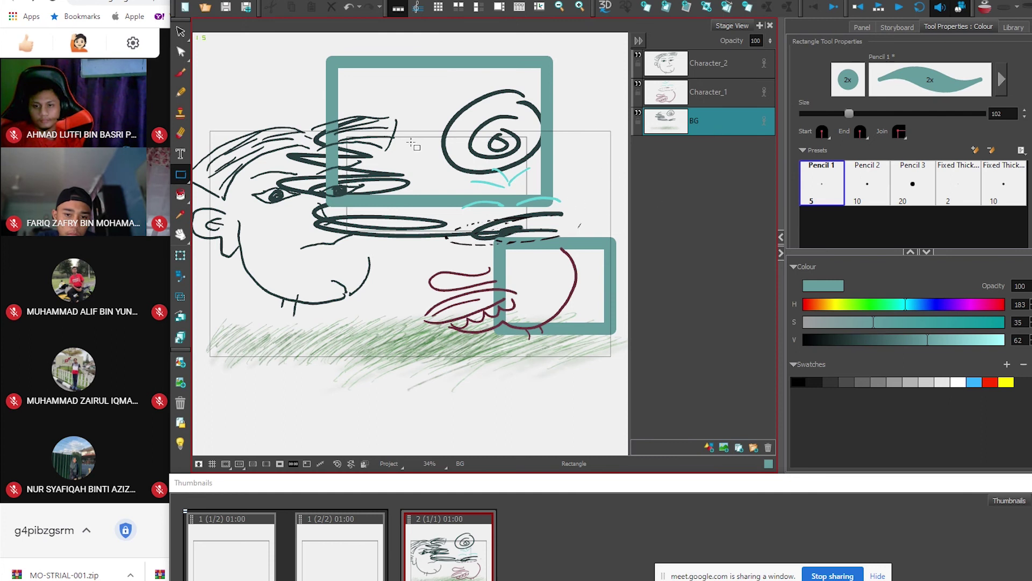
- Add the text "gdsgfdgfdgdf" in 36-point Arial above the Character_2 face on the BG layer
left_click(181, 154)
left_click_drag(269, 80, 382, 80)
type("gdsgfdgfdgdf")
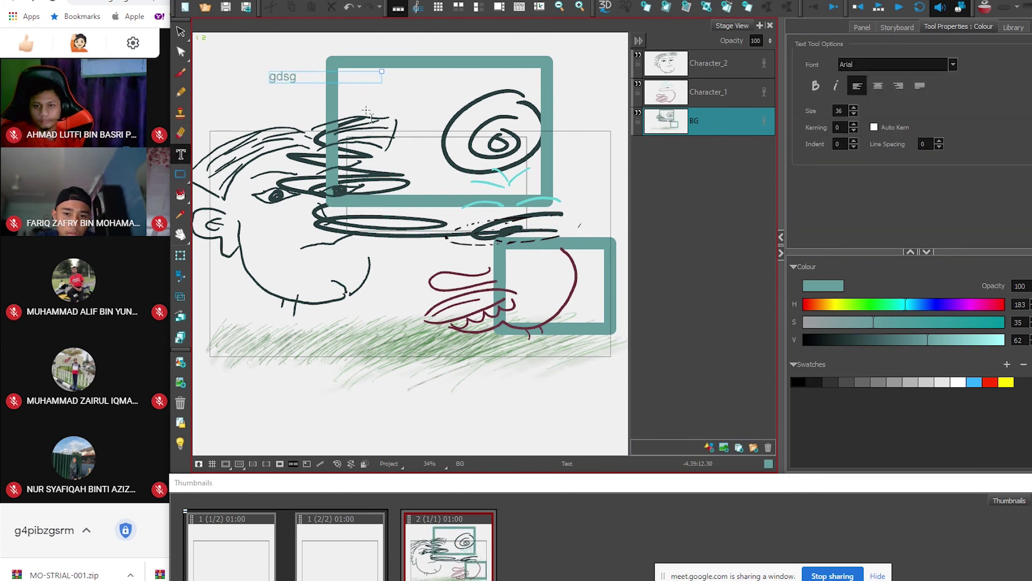
left_click(436, 83)
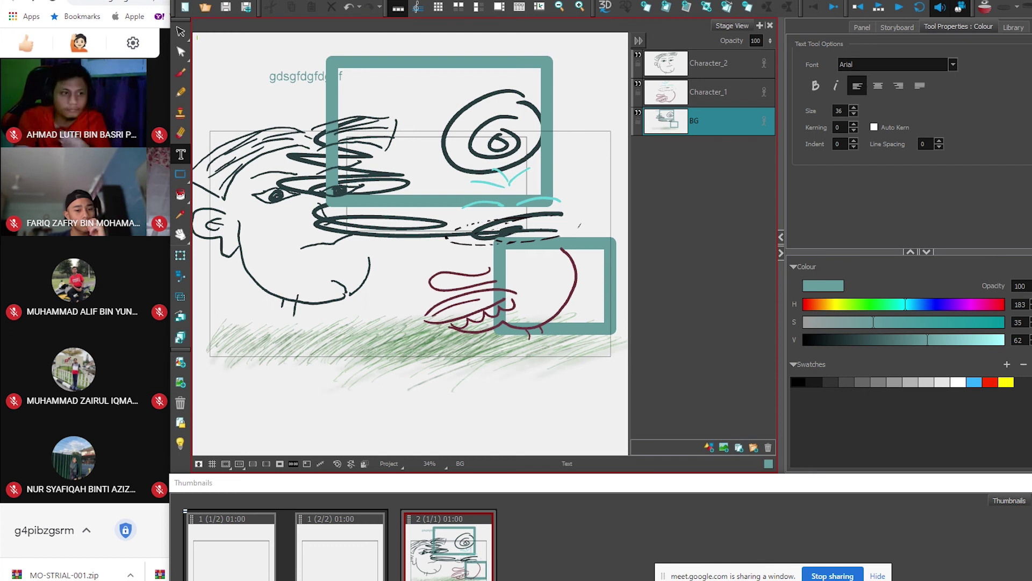
- Quit the program and discard the unsaved changes to the project
key("ctrl+q")
left_click(686, 243)
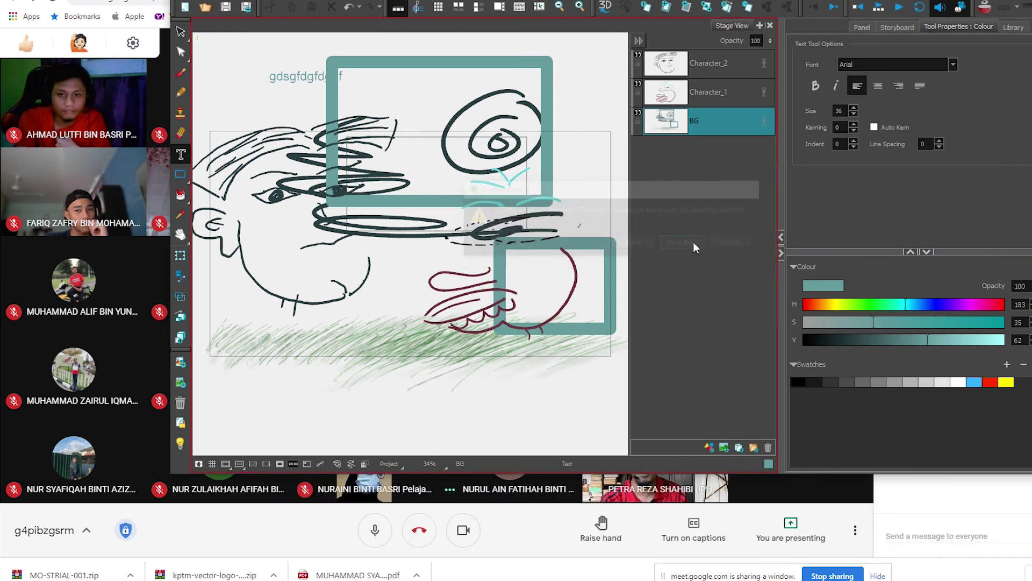